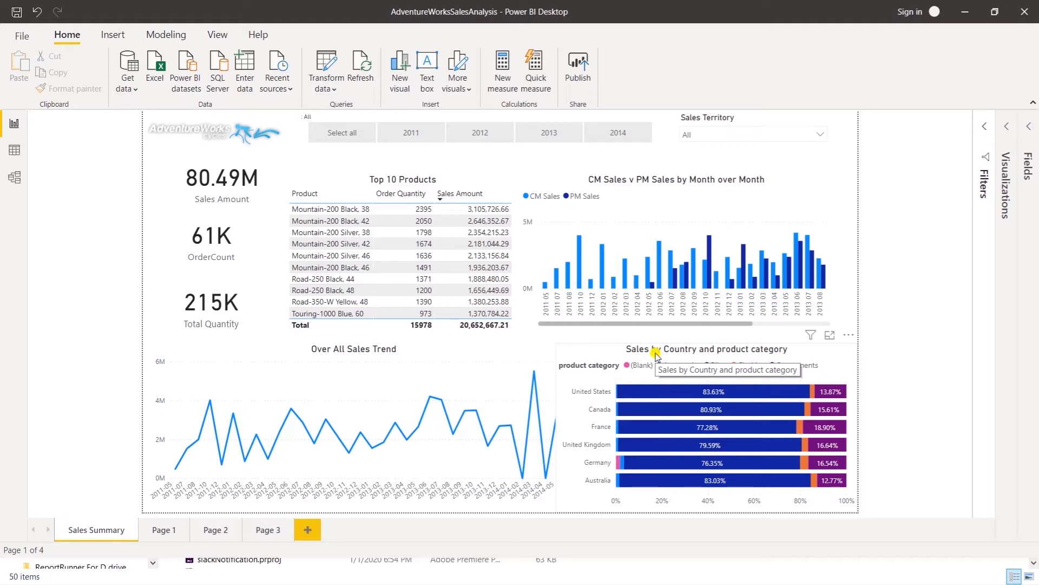
- Filter the finished sales dashboard by the year 2011 and by 2012 to see how its visuals respond
mouse_move(719, 278)
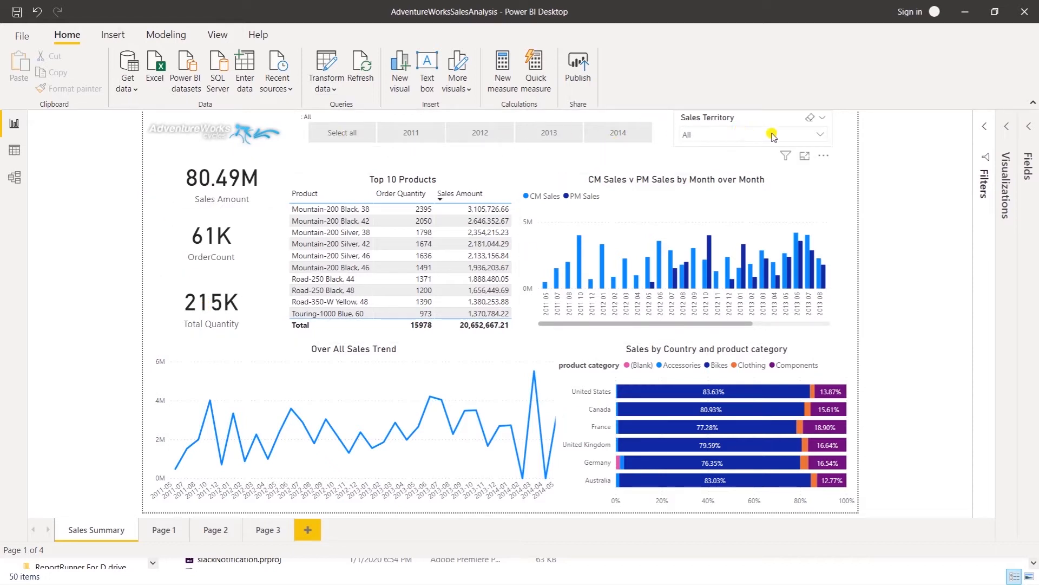
left_click(411, 135)
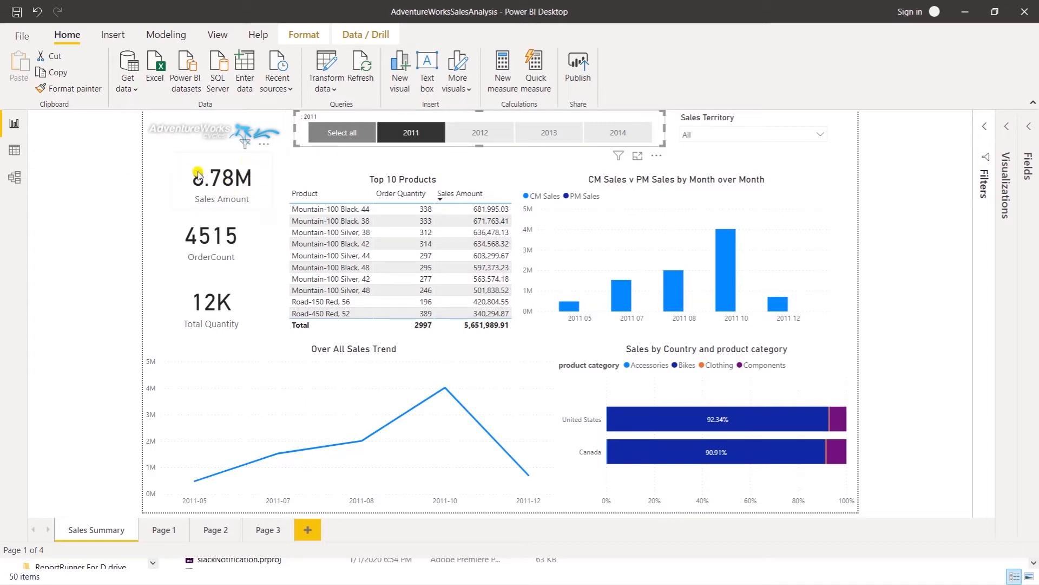
left_click(493, 133)
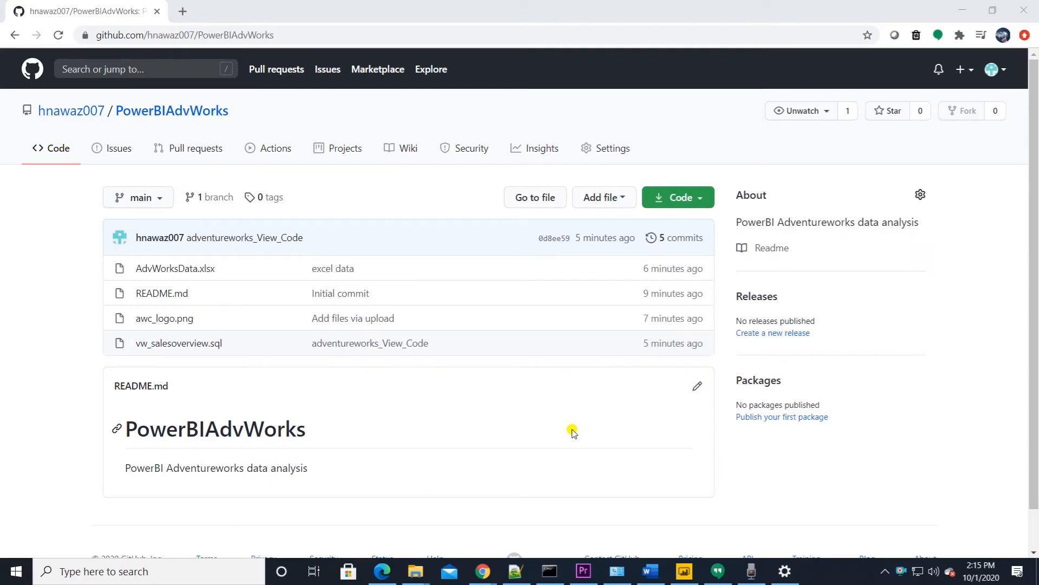
- Switch to the browser and view the PowerBIAdvWorks repository page and its address on GitHub
left_click_drag(293, 34, 93, 35)
left_click(18, 258)
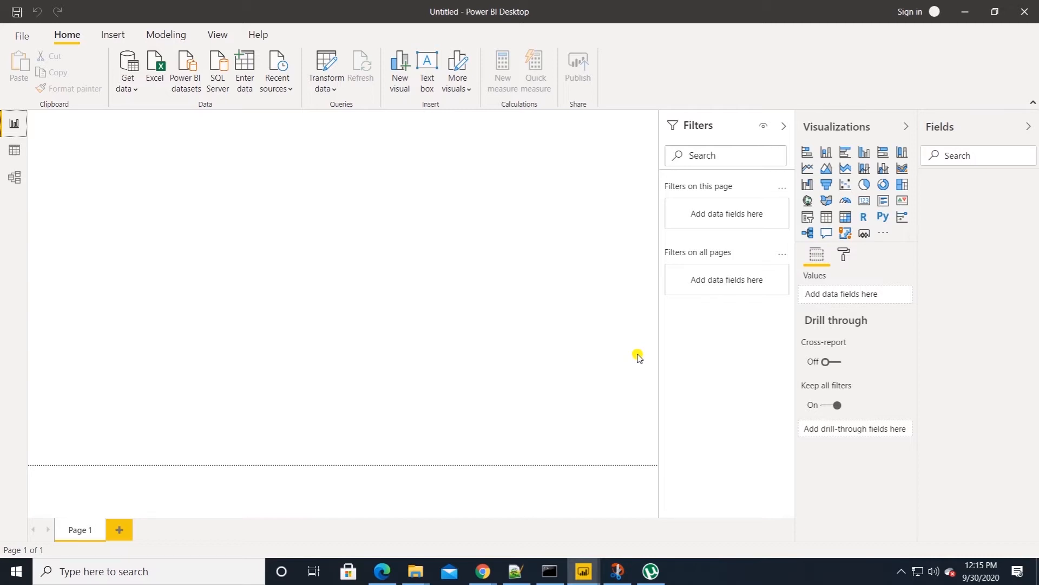
- Switch to a blank Power BI Desktop report and connect it to the SQL Server haq-PC, database Adventureworks2012, in Import mode
left_click(133, 86)
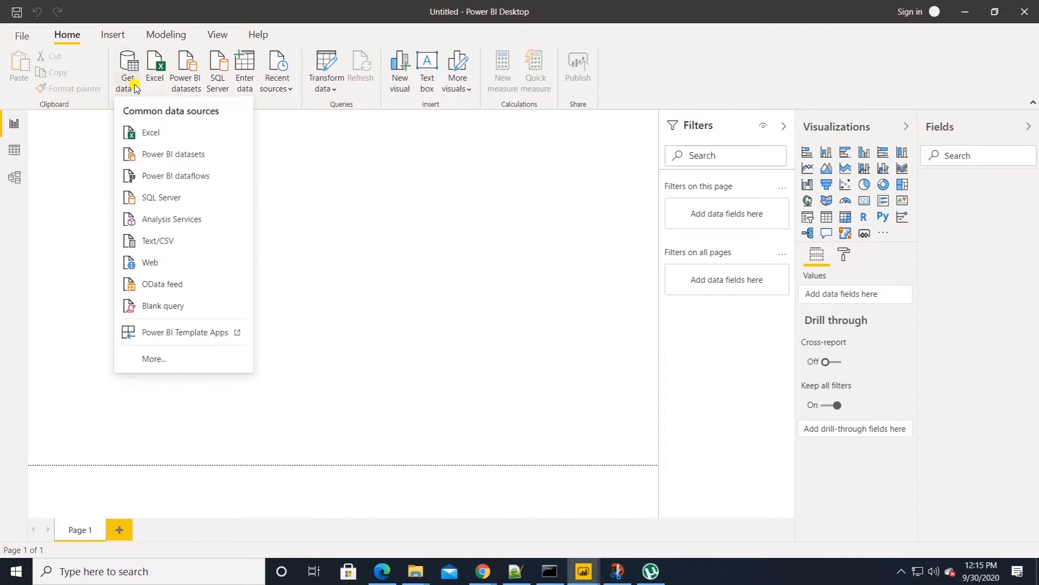
left_click(158, 198)
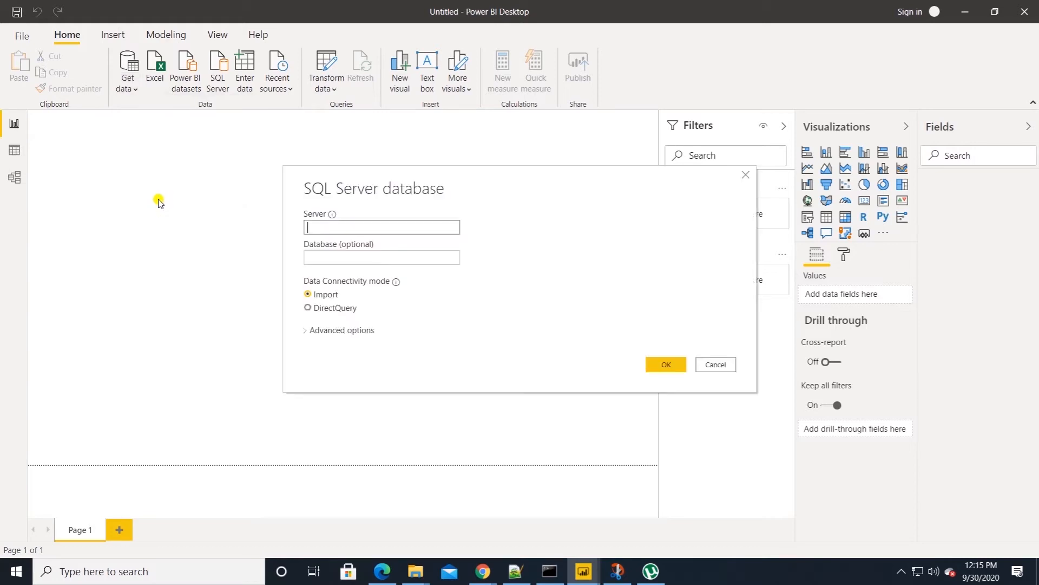
type("haq-PC")
left_click(368, 255)
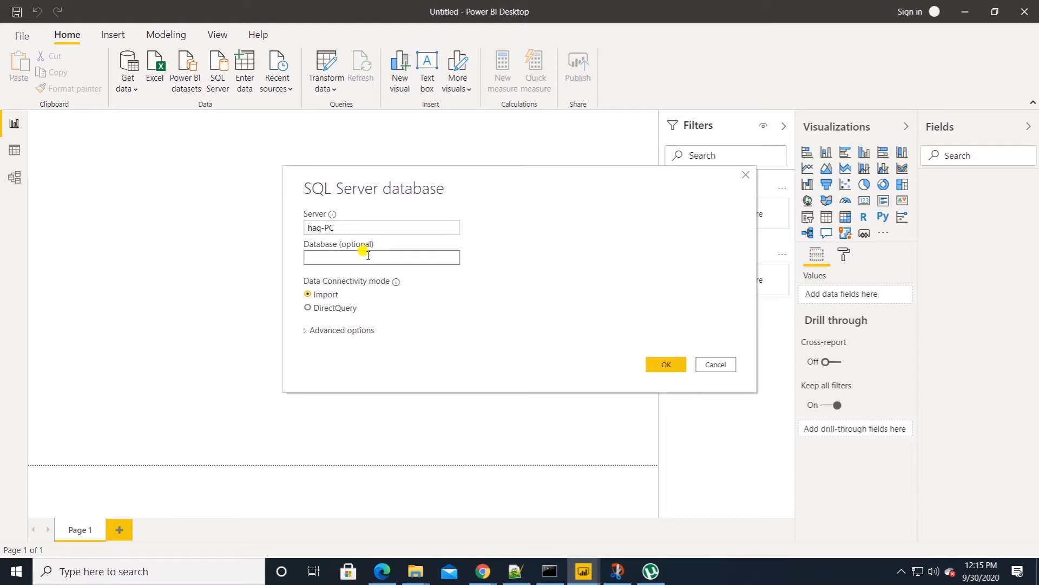
type("Adventureworks2012")
left_click(661, 363)
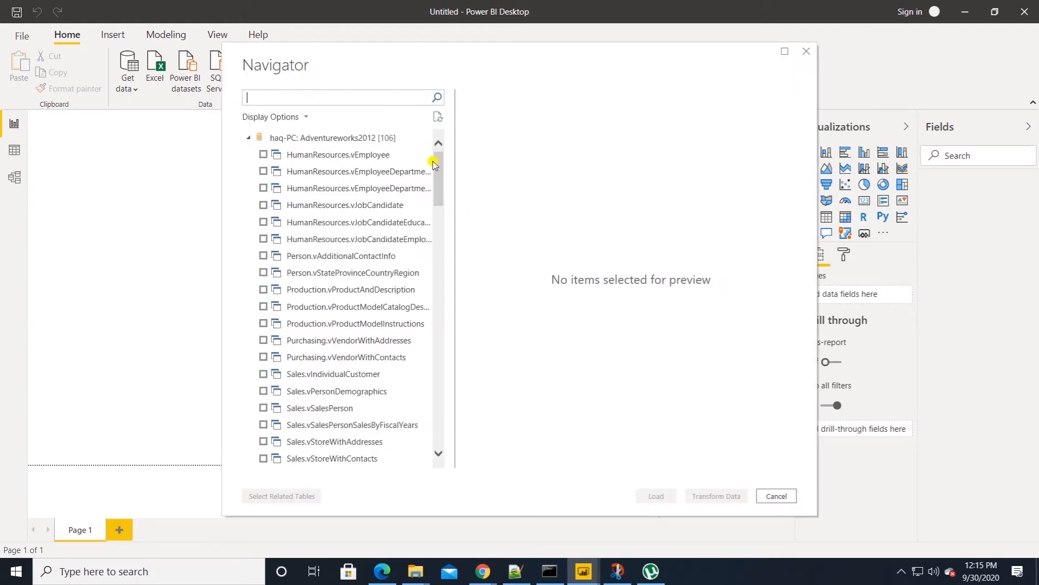
- Load the Sales.vw_salesoverview view into the report and open its rows in the data view
scroll(443, 169, "down", 3)
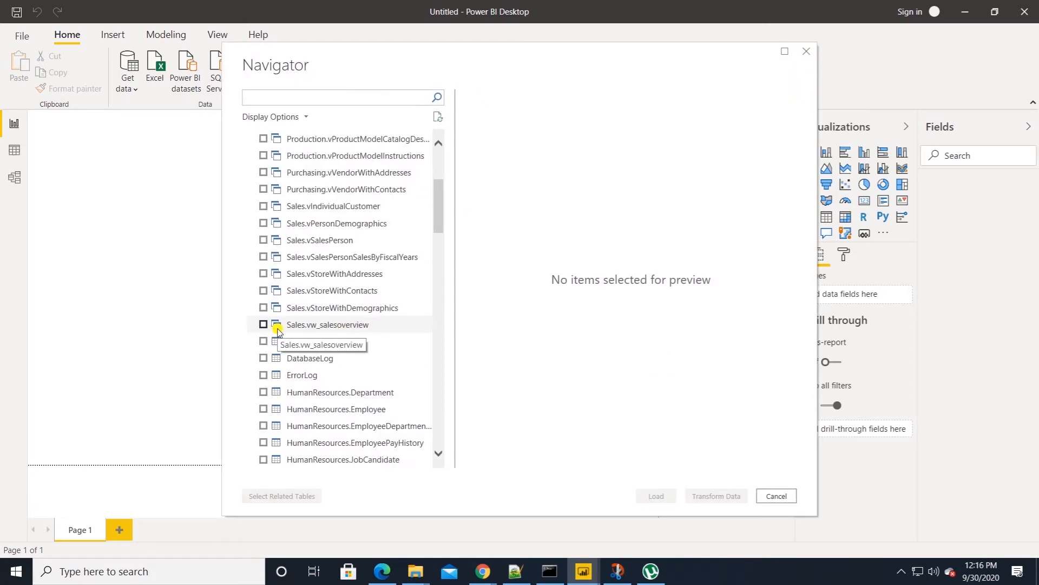
left_click(264, 325)
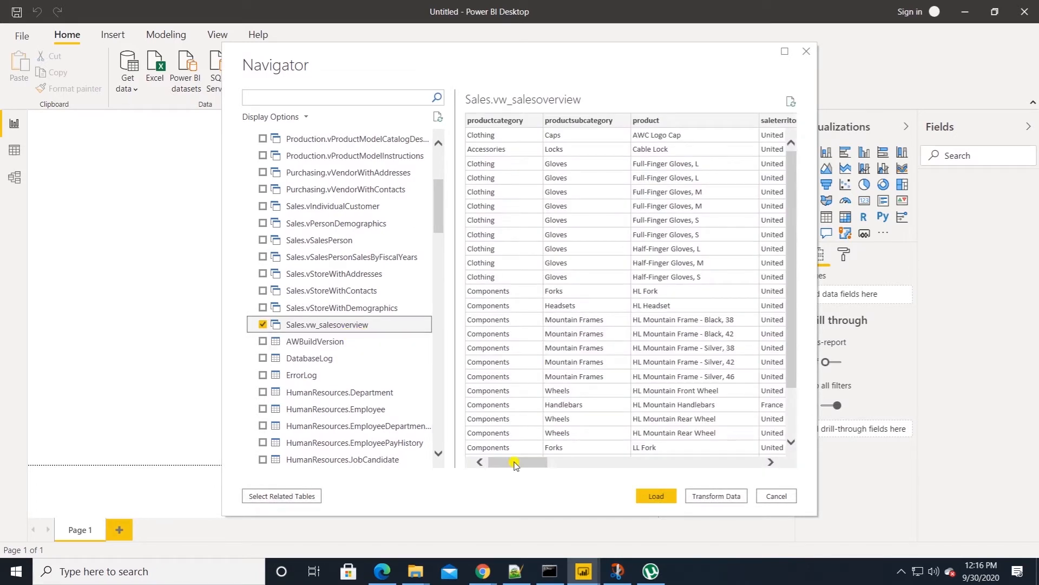
left_click_drag(515, 464, 726, 427)
left_click(657, 496)
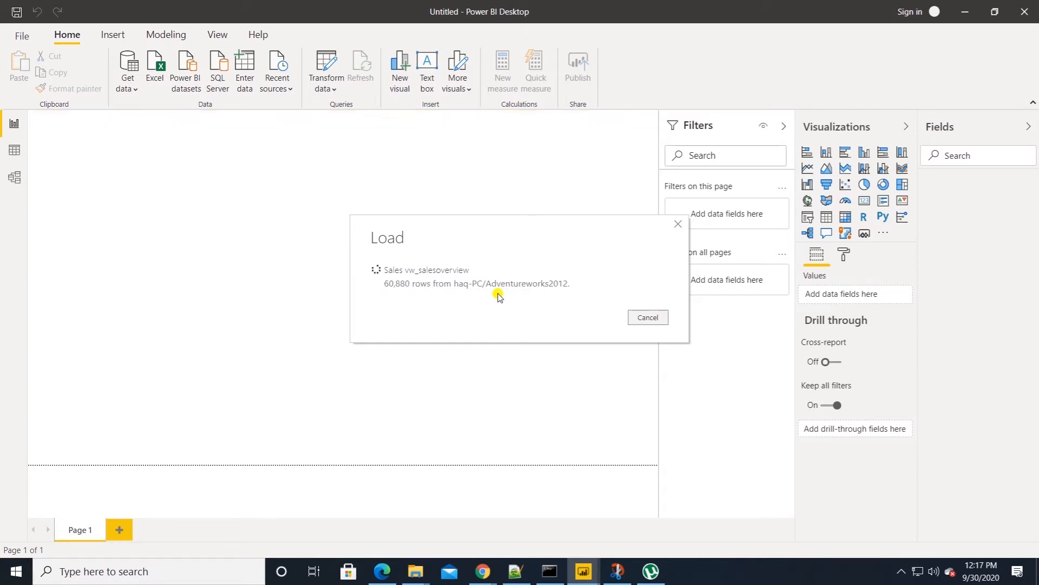
left_click(16, 153)
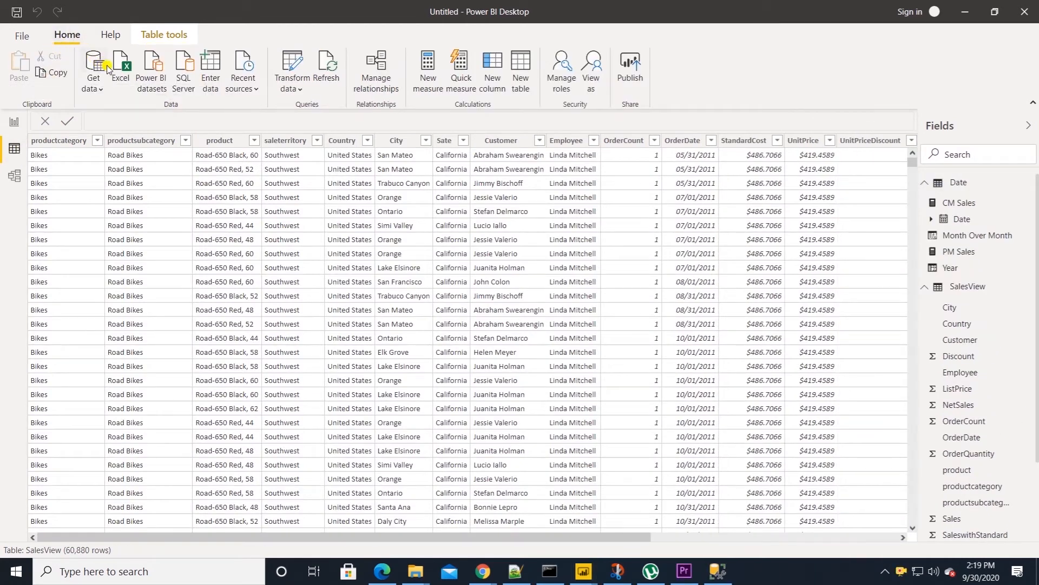
- Import Sheet1 from the Excel workbook AdvWorksData.xlsx in the powerBI Dashboard folder
left_click(124, 65)
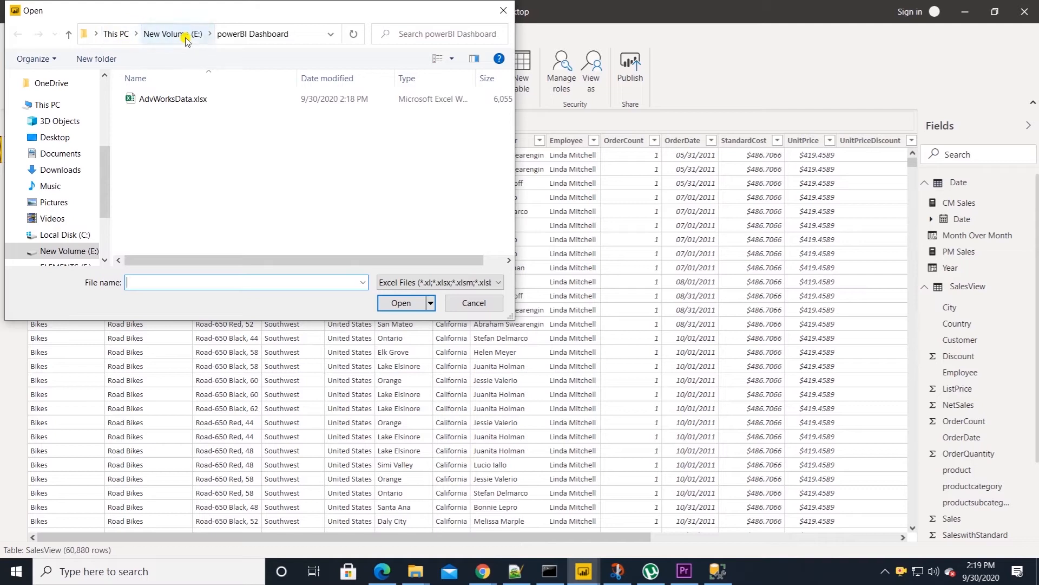
left_click(169, 101)
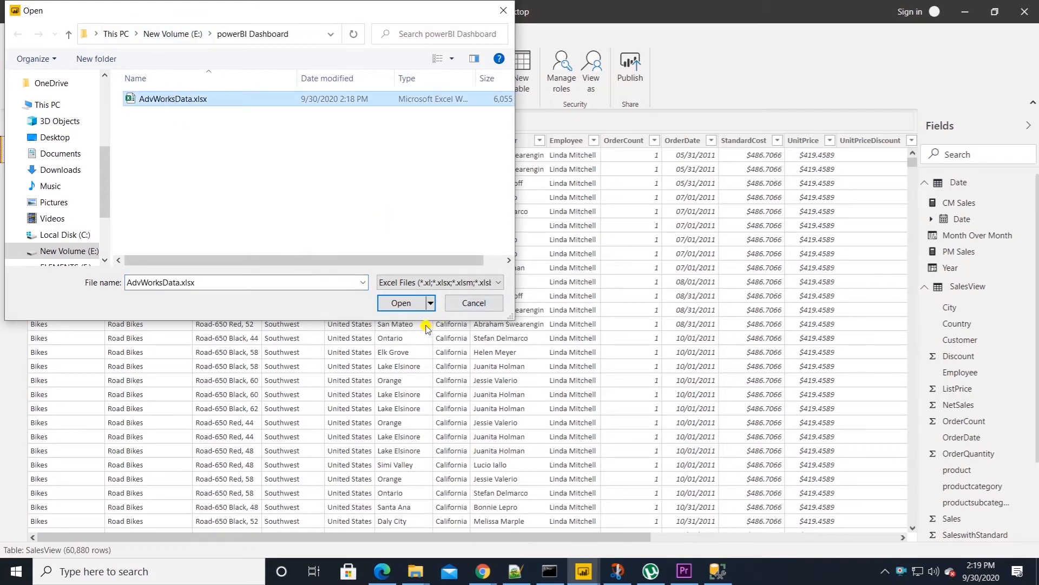
left_click(401, 303)
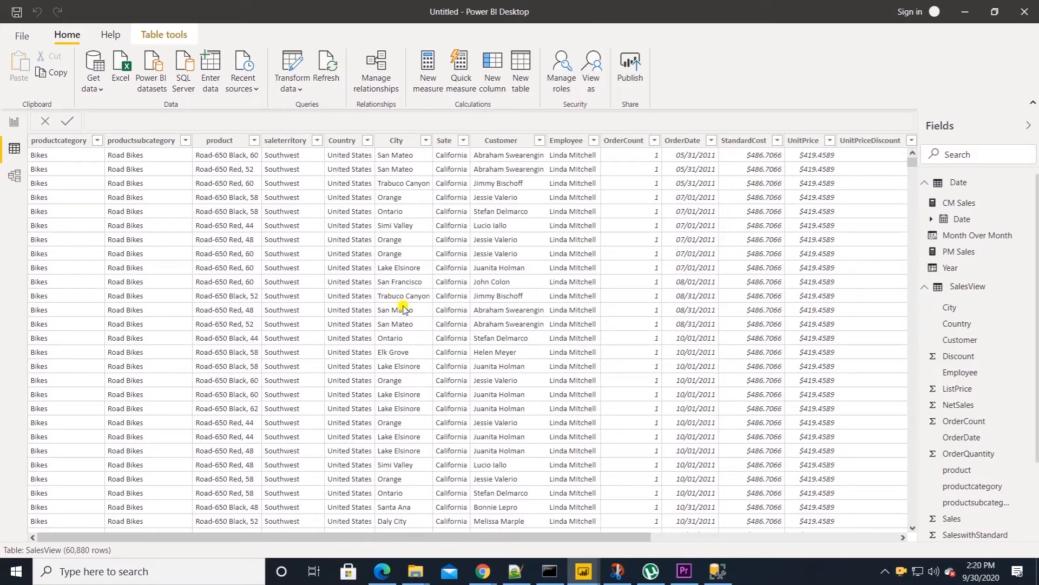
left_click(264, 158)
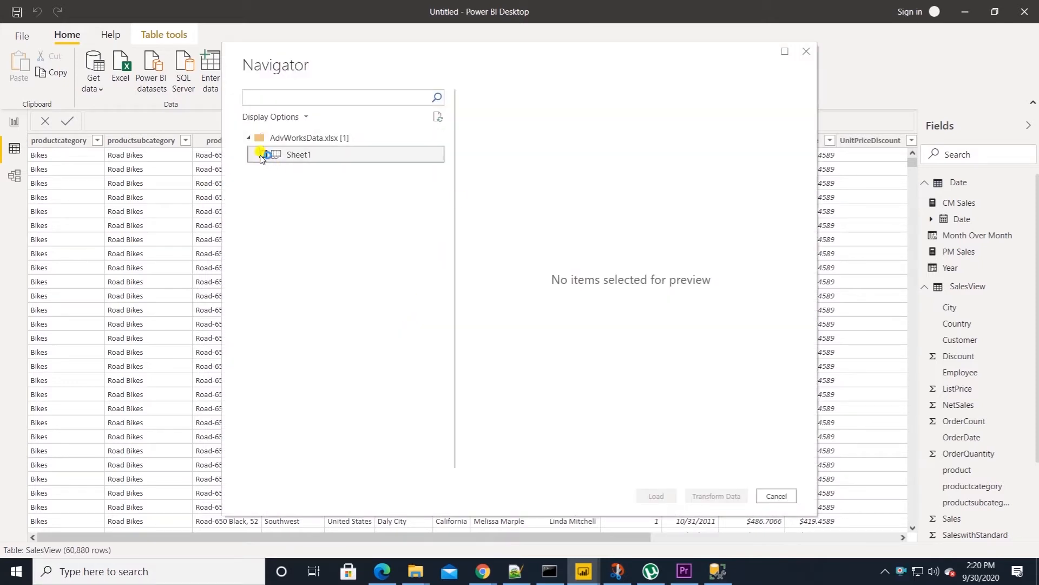
left_click_drag(519, 462, 776, 461)
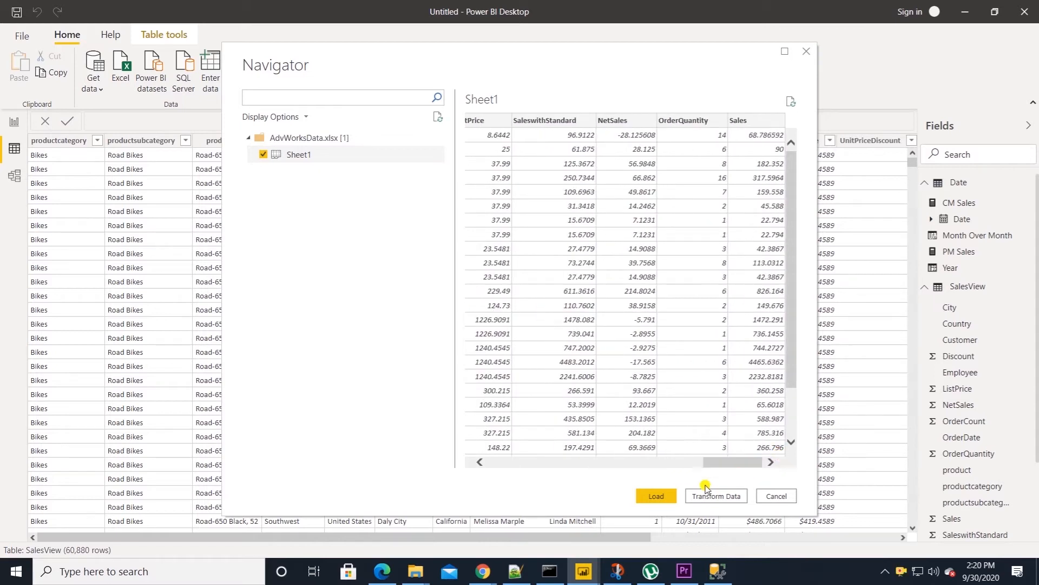
left_click(657, 494)
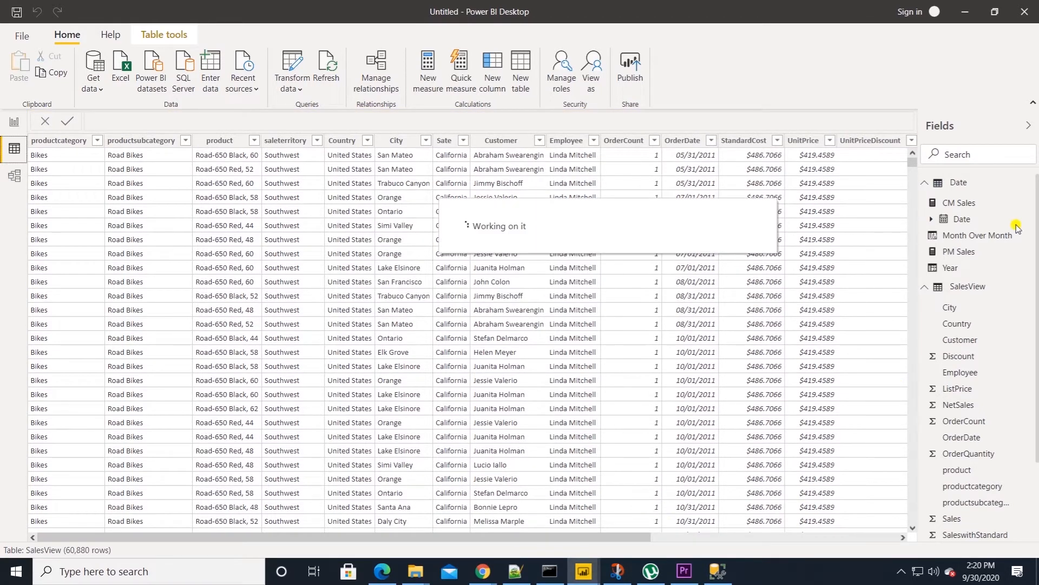
- Collapse the Date and SalesView tables and look through the fields of Sheet1
left_click(925, 182)
left_click(926, 201)
left_click(926, 222)
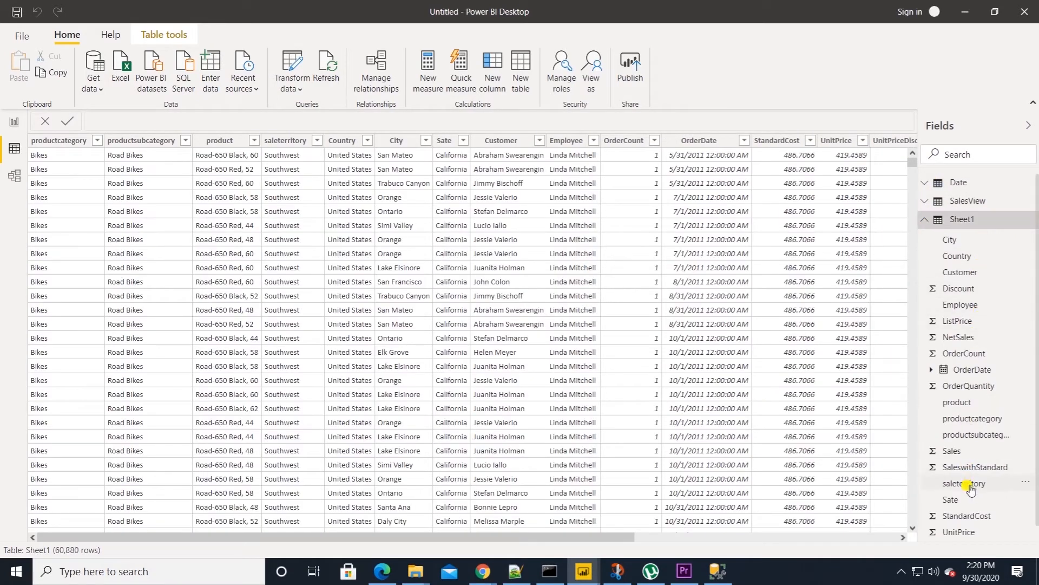
scroll(971, 490, "down", 1)
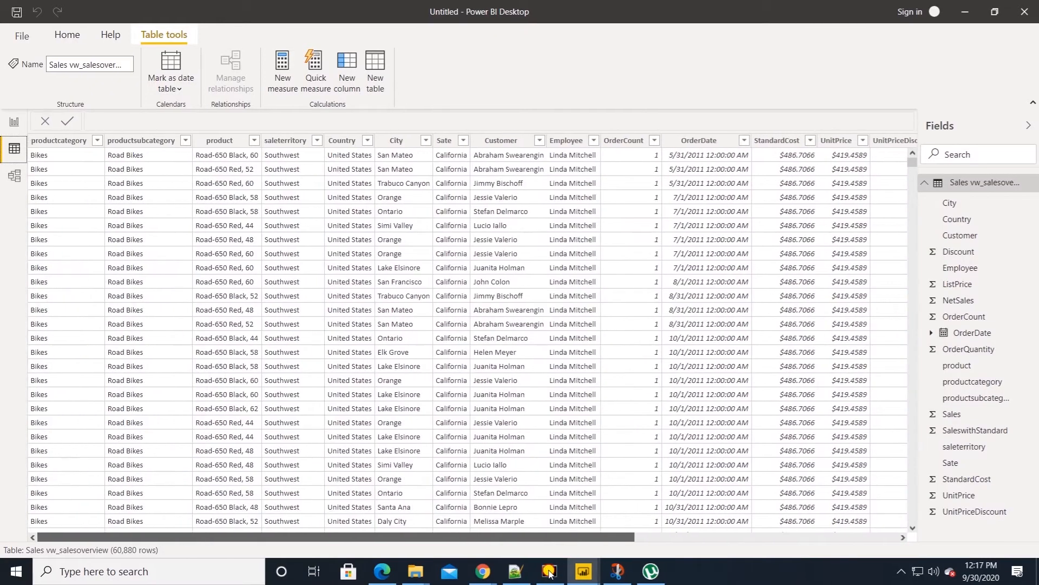
- Set the OrderDate column's format in Sales vw_salesoverview to 03/14/2001 (mm/dd/yyyy)
left_click_drag(549, 571, 863, 541)
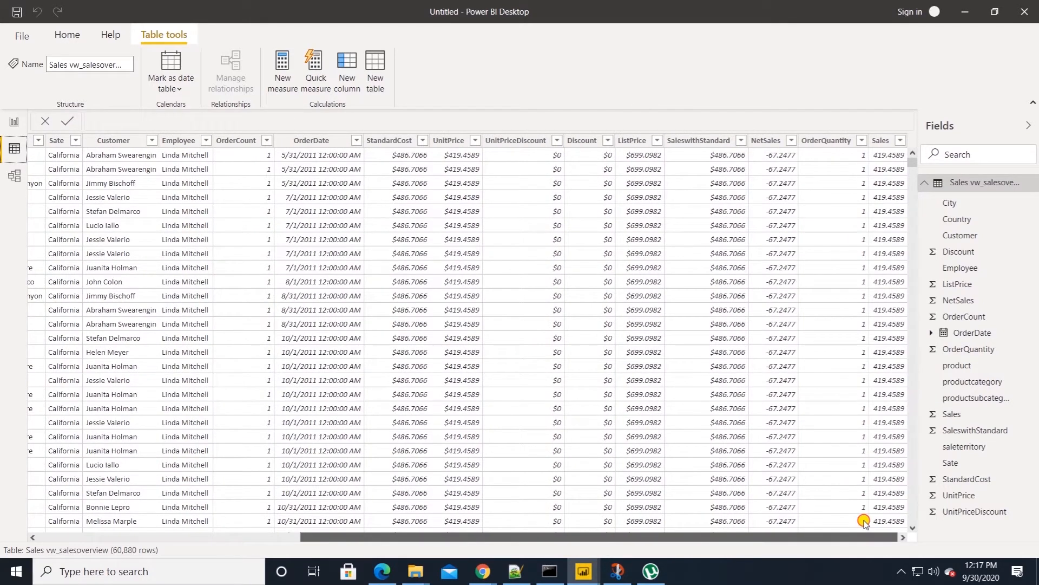
left_click(340, 141)
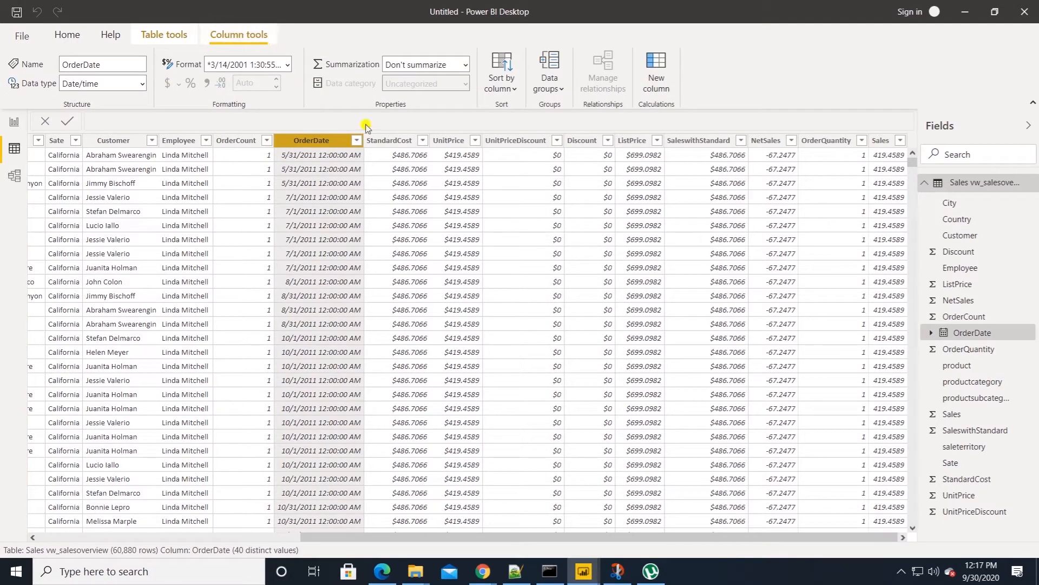
left_click(288, 65)
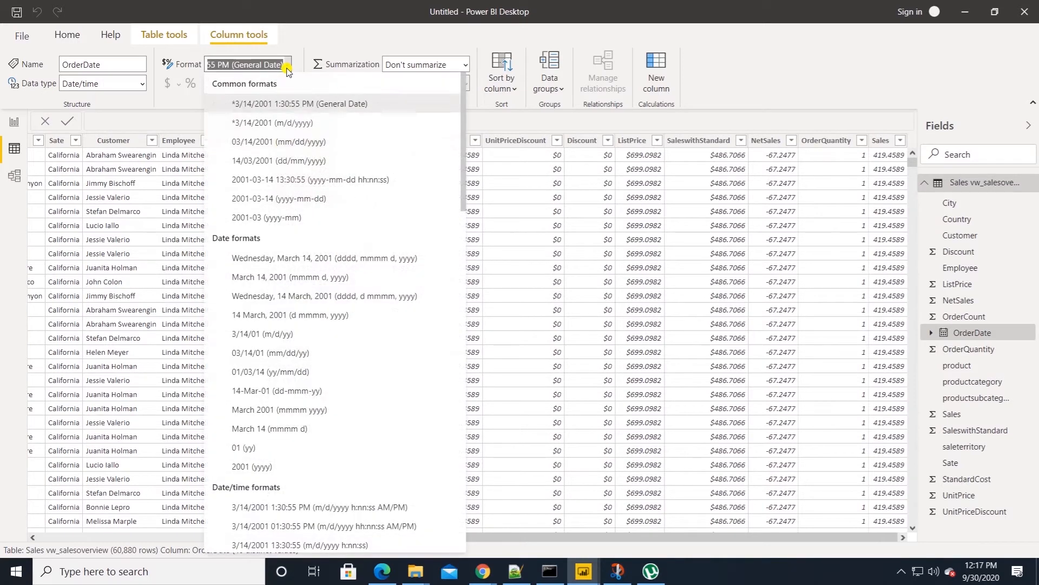
left_click(278, 142)
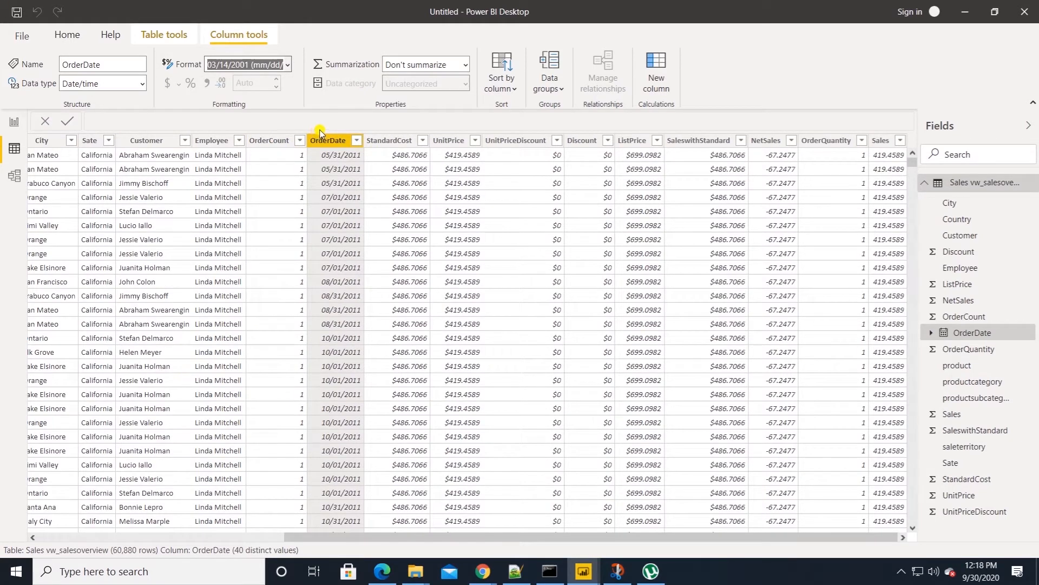
- Collapse the Sales vw_salesoverview table's fields and create a new calculated table named Date
left_click(922, 184)
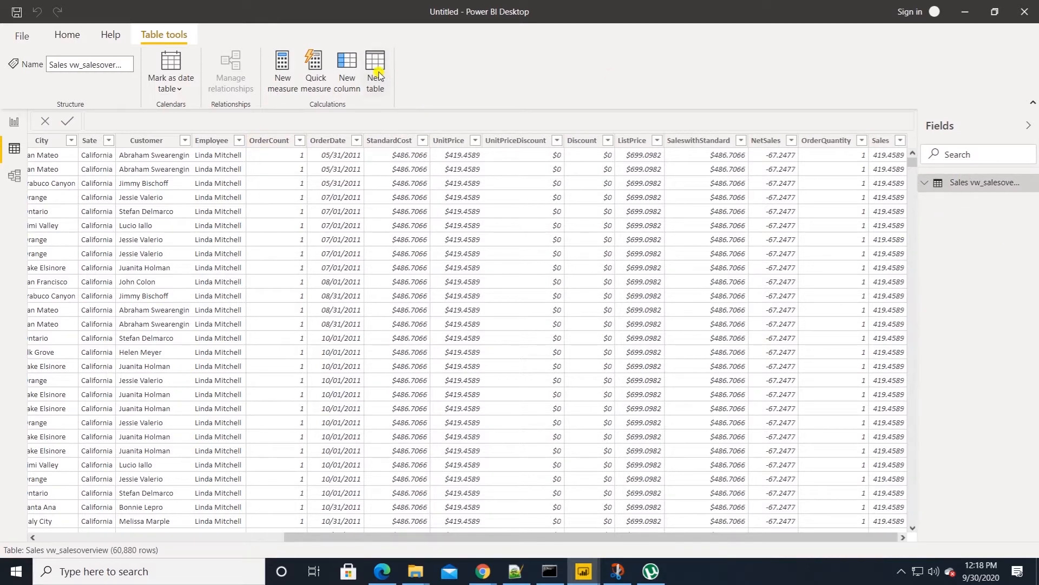
left_click(376, 71)
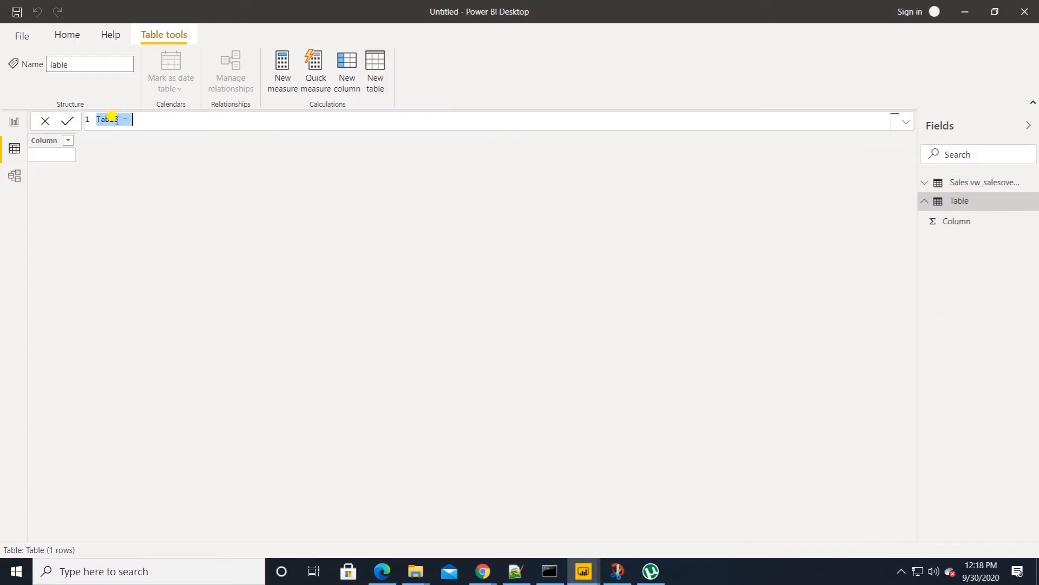
left_click(115, 119)
key("BackSpace")
key("BackSpace")
key("BackSpace")
key("BackSpace")
left_click(204, 122)
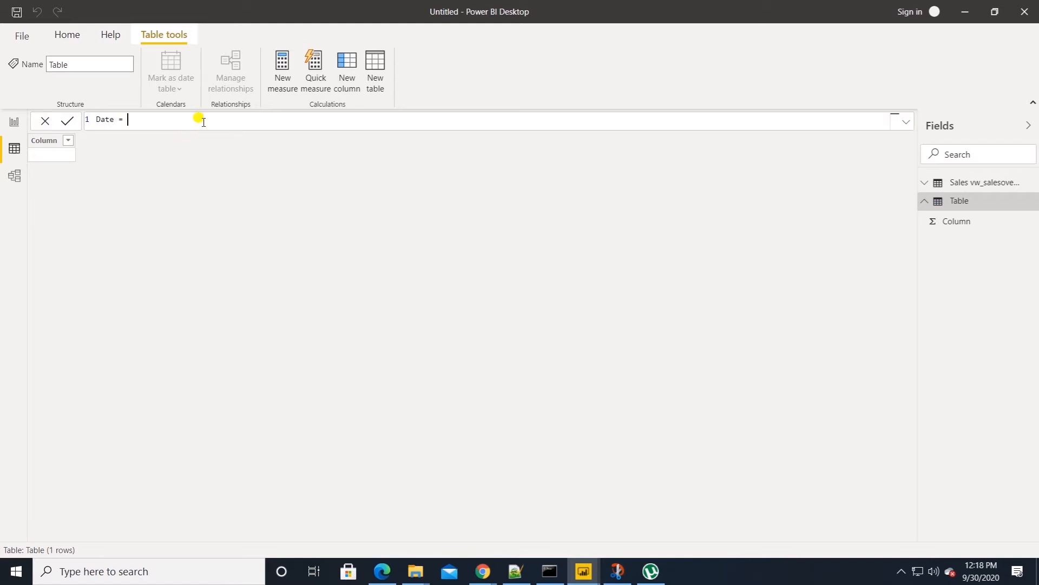
- Enter a CALENDAR function in the Date table's formula with MIN('Sales vw_salesoverview'[OrderDate]) as its start date
type("CAL")
key("Down")
key("Tab")
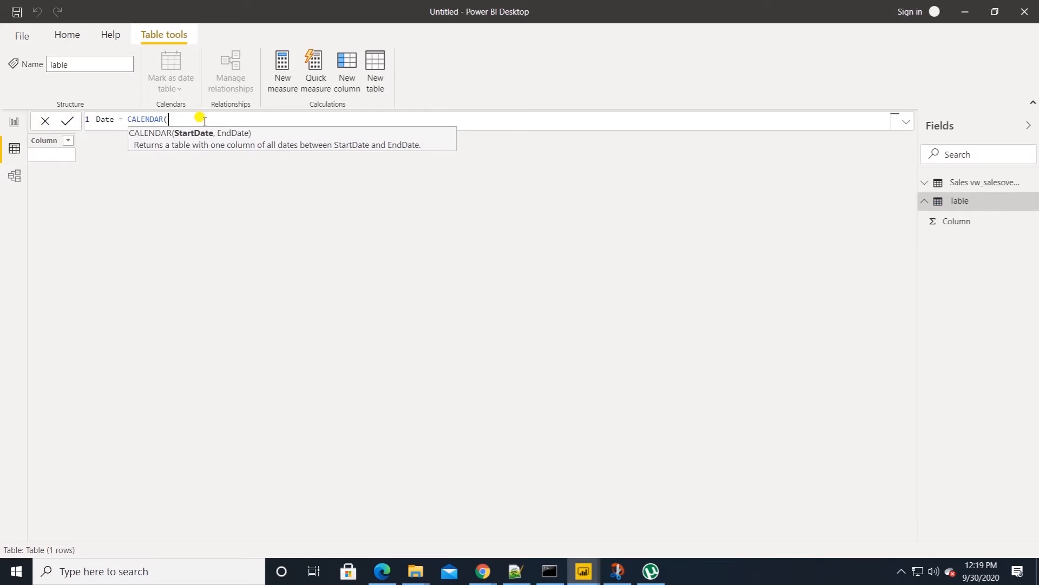
key("shift+Return")
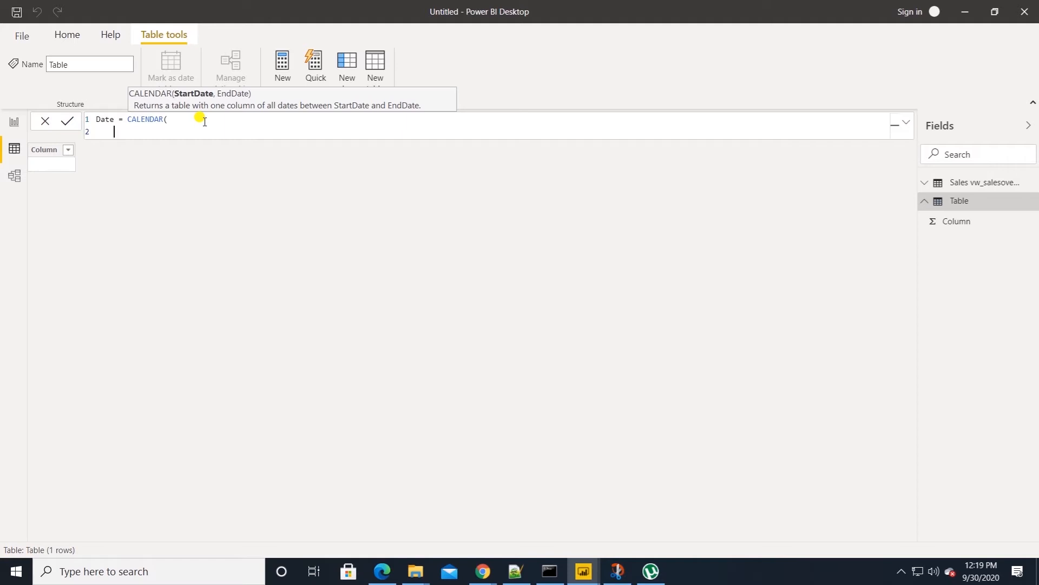
type("MI")
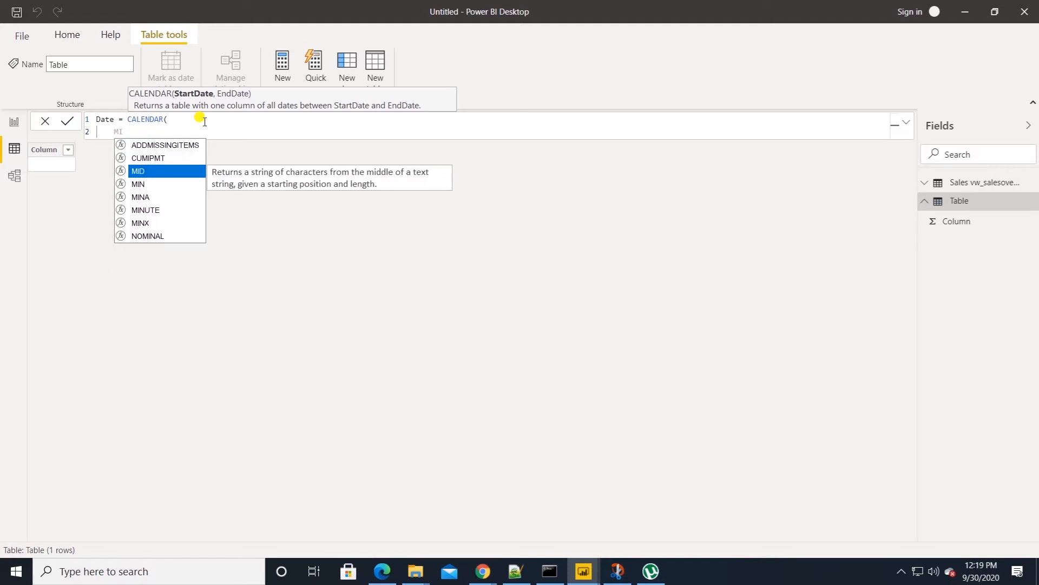
type("N(")
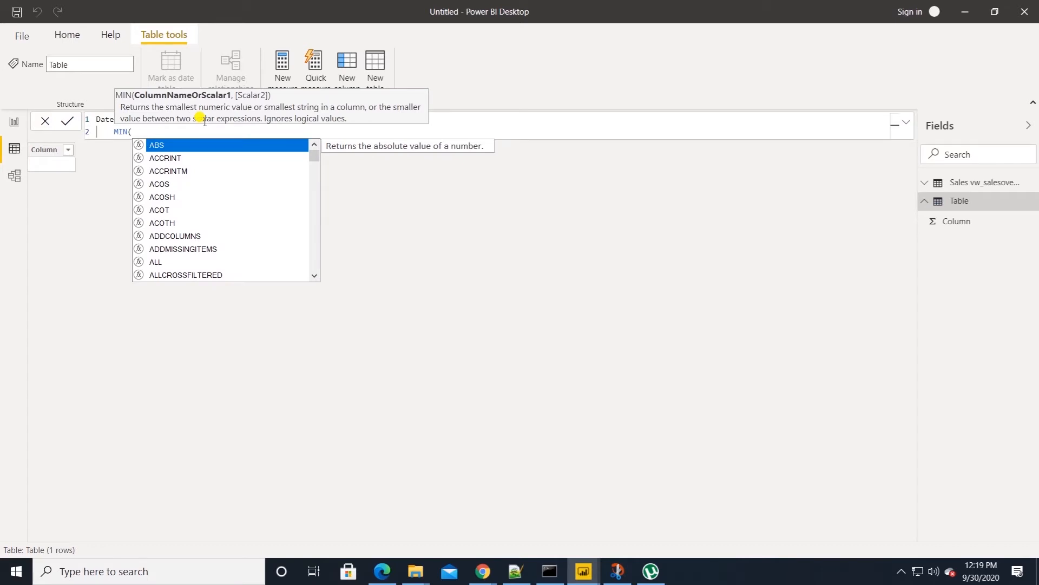
type("Sa")
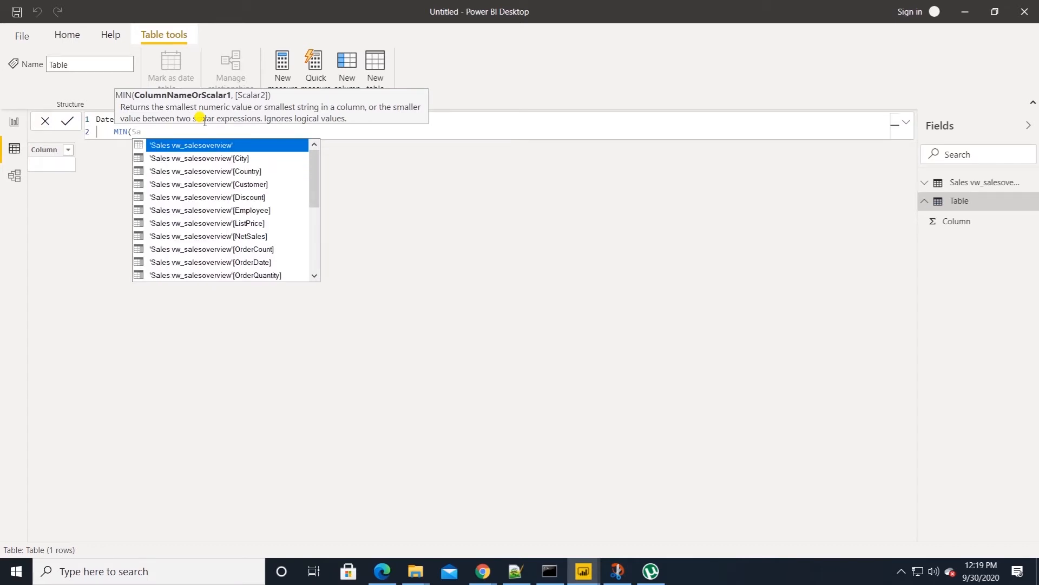
key("Down")
key("Down")
key("Down")
key("Down")
key("Down")
key("Down")
key("Down")
key("Down")
key("Down")
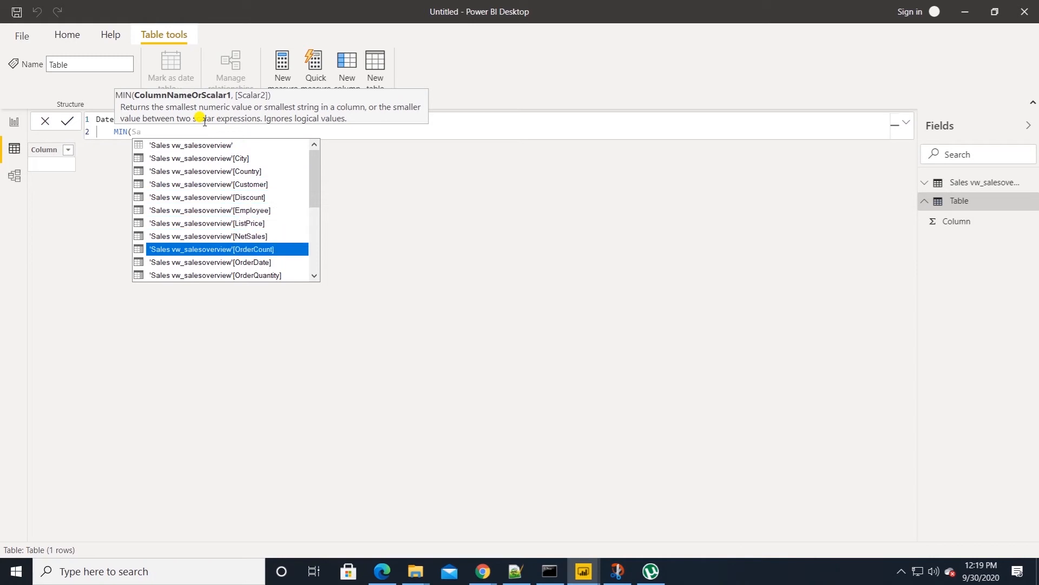
key("Tab")
type("), ")
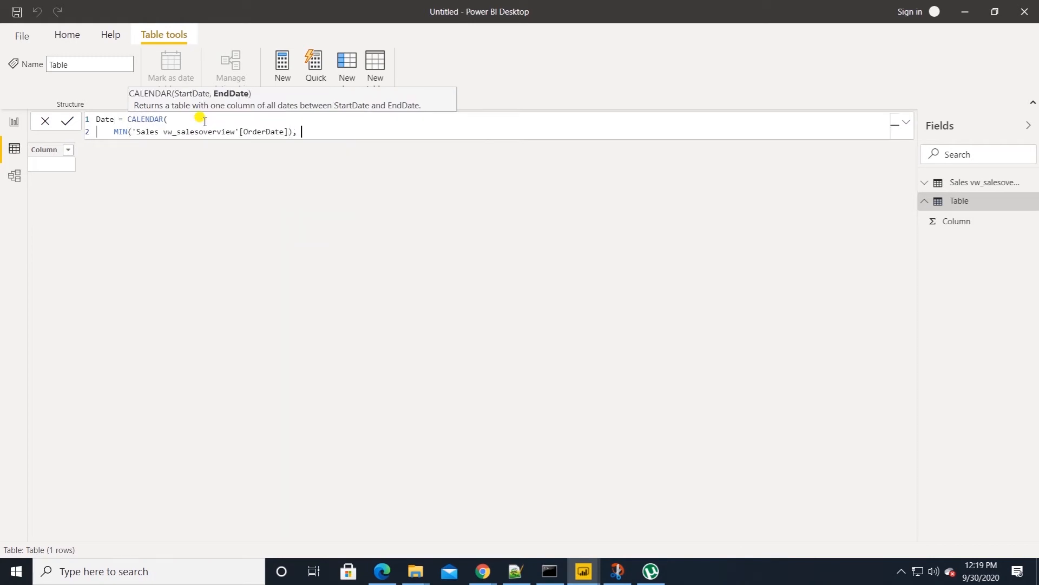
- Complete the Date table's CALENDAR formula with MAX('Sales vw_salesoverview'[OrderDate]) as its end date and commit it
type("MAX(sa")
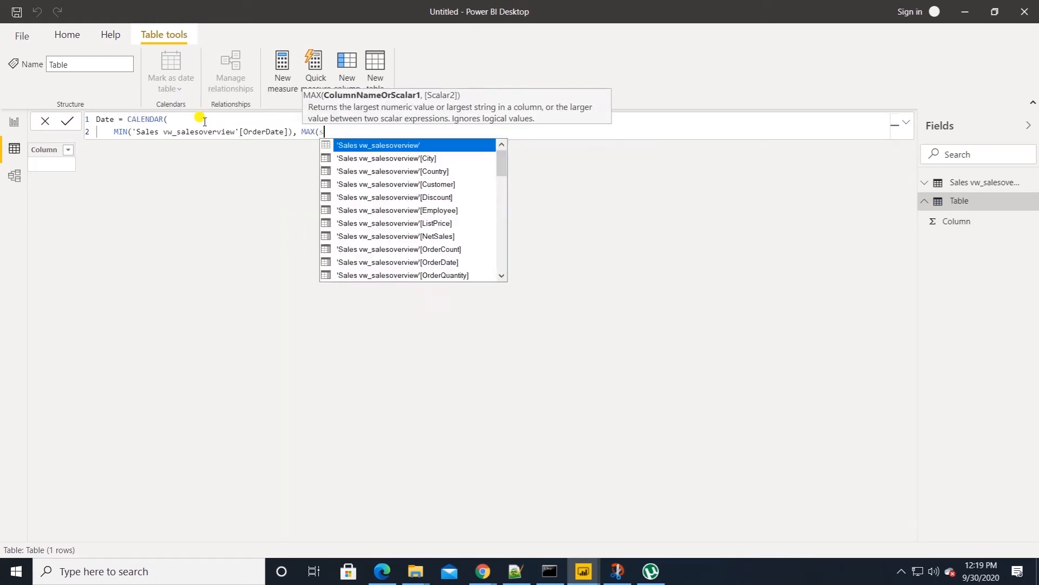
key("Down")
key("Down")
key("Down")
key("Down")
key("Down")
key("Down")
key("Down")
key("Down")
key("Down")
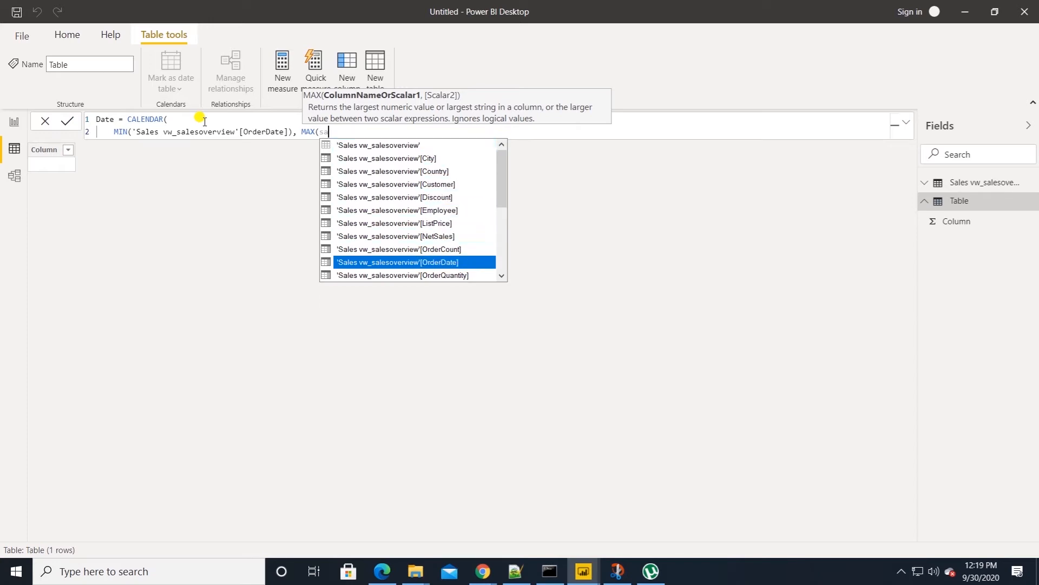
key("Tab")
type("))")
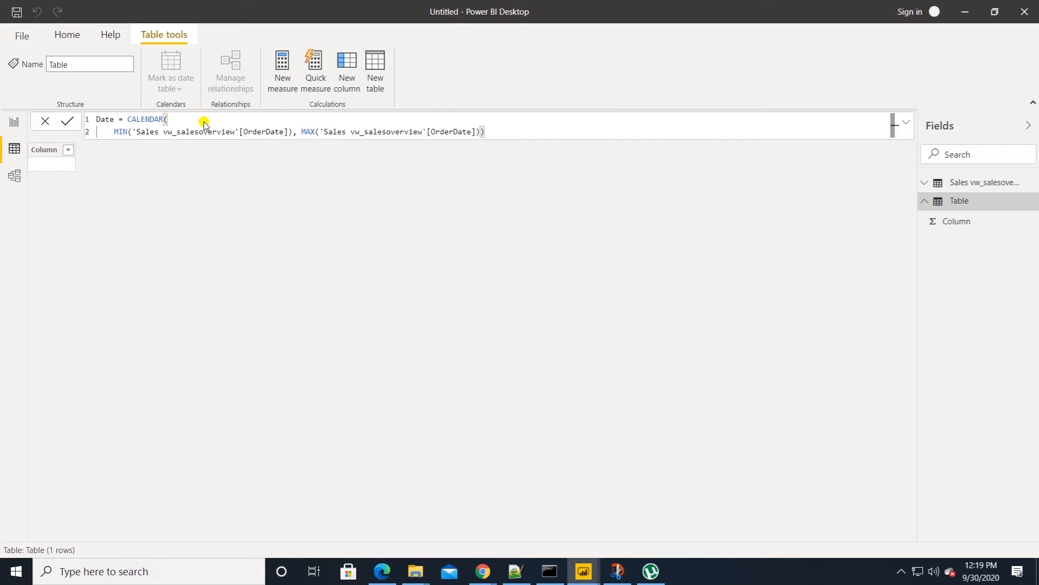
key("Return")
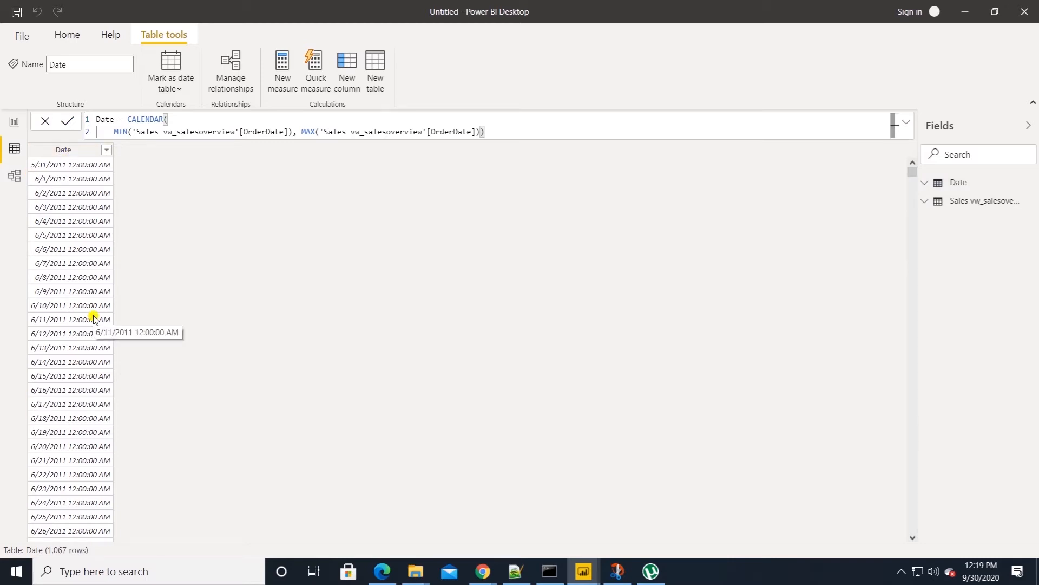
- Set the format of the Date table's Date column to 03/14/2001 (mm/dd/yyyy)
left_click(71, 152)
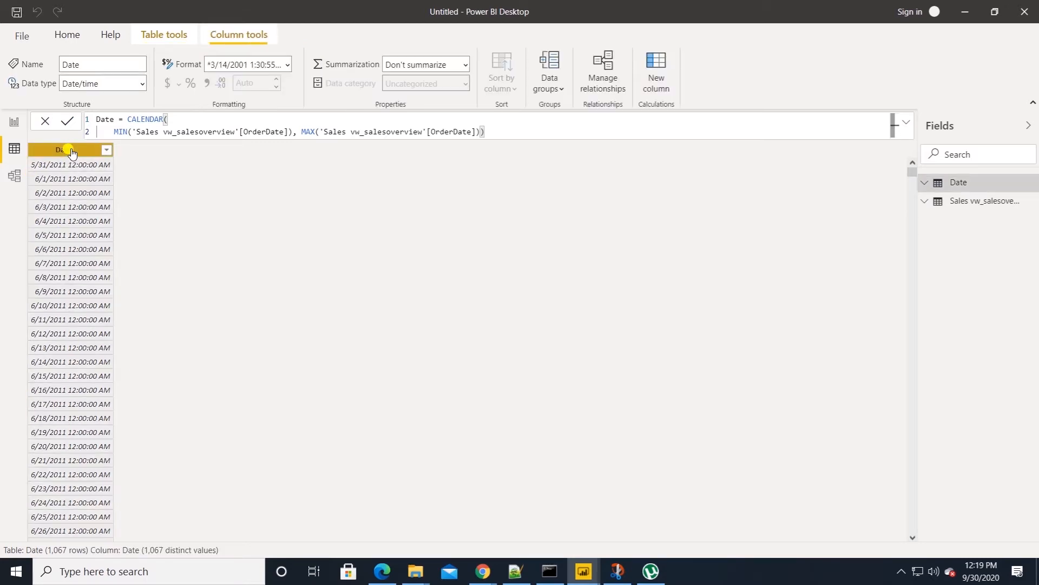
left_click(288, 64)
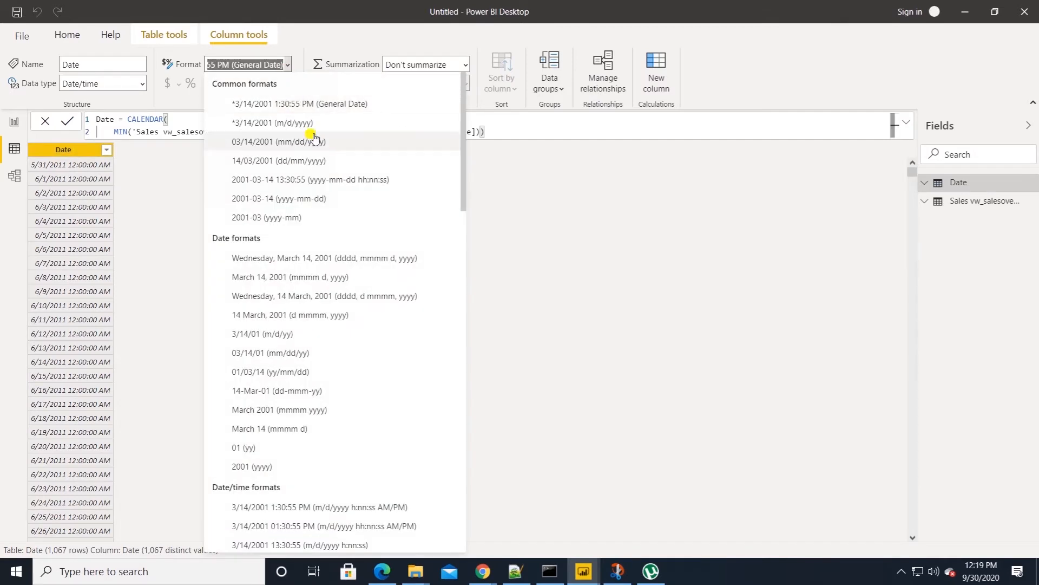
left_click(316, 143)
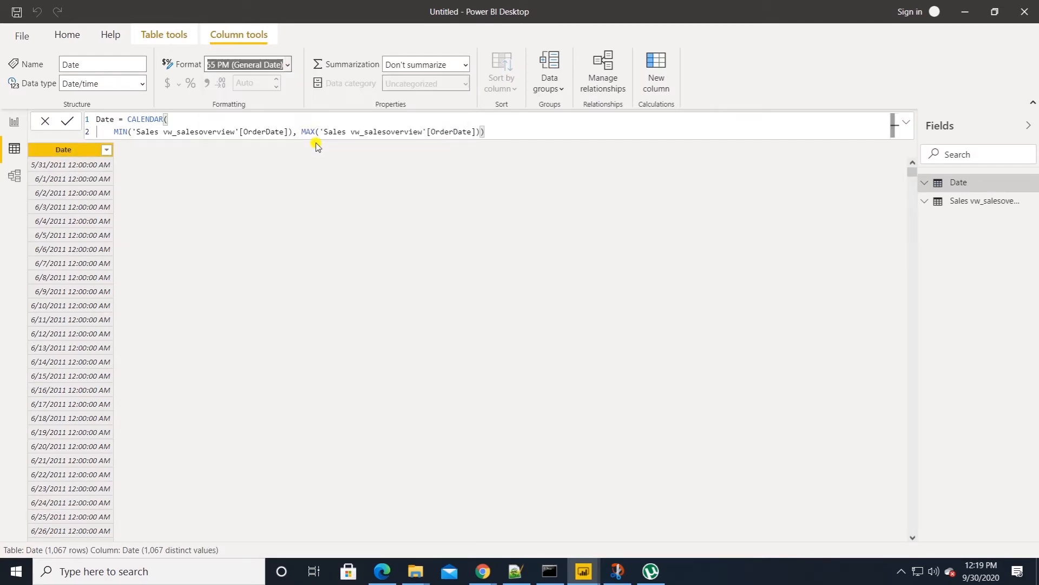
- Add a calculated column to the Date table with the formula Year = YEAR('Date'[Date])
right_click(957, 185)
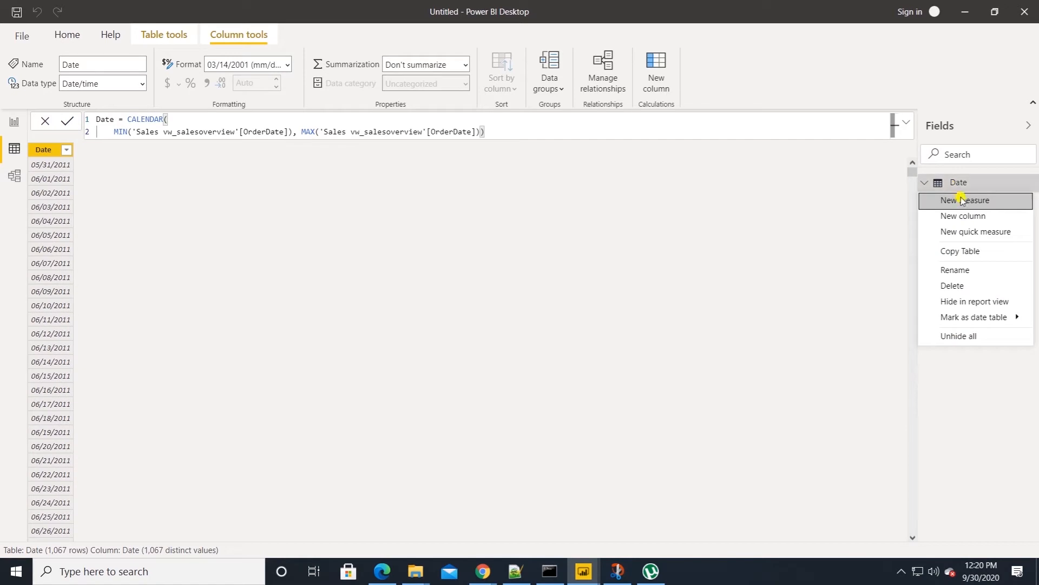
left_click(967, 218)
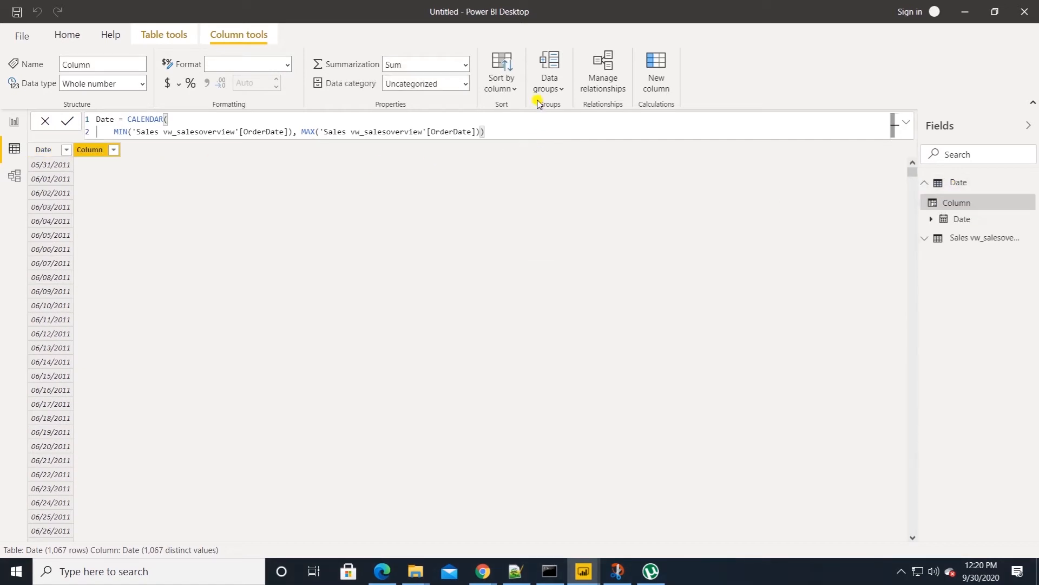
type("Year =")
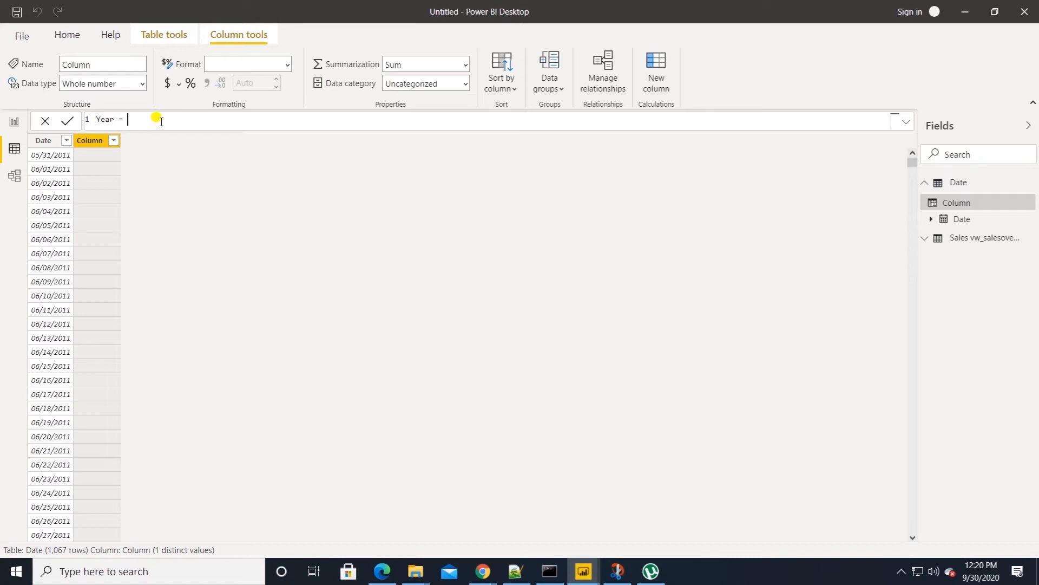
type("YEAR(")
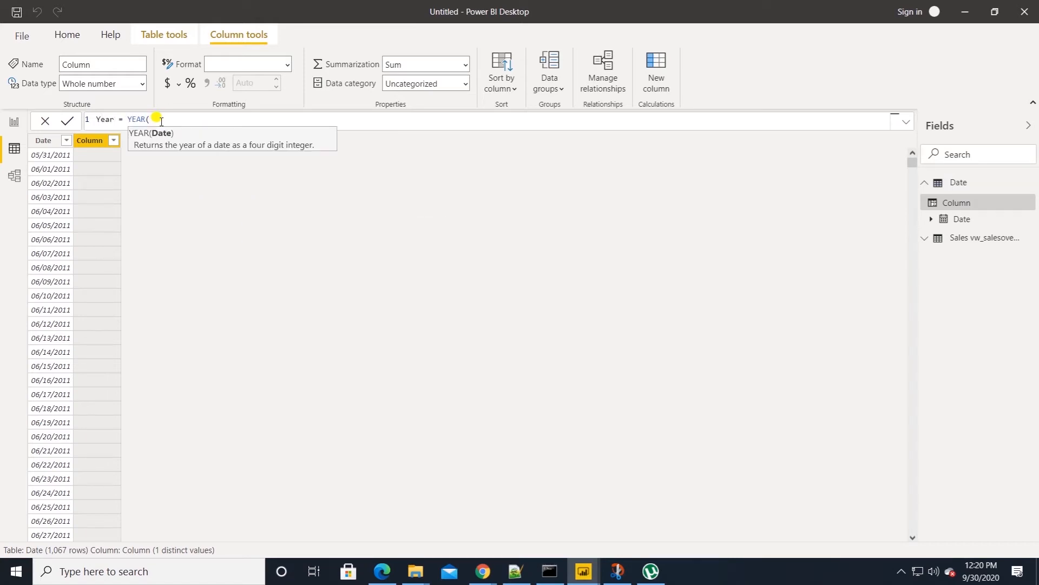
type("S")
key("BackSpace")
type("da")
key("Down")
key("Down")
key("Down")
key("Tab")
type(")")
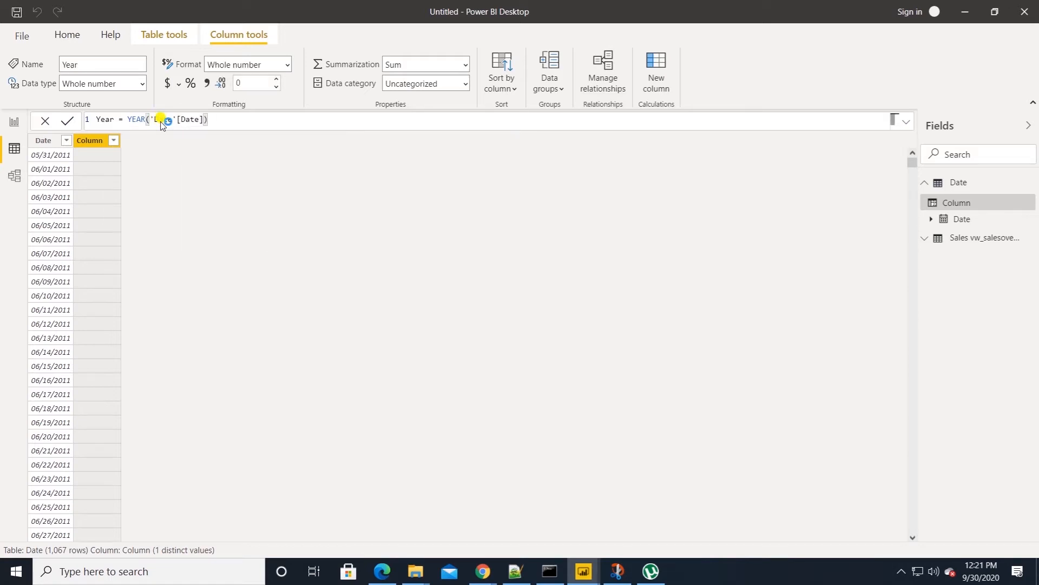
key("Return")
- Add a calculated column to the Date table with the formula Month Over Month = FORMAT('Date'[Date], "yyyy mm")
right_click(959, 184)
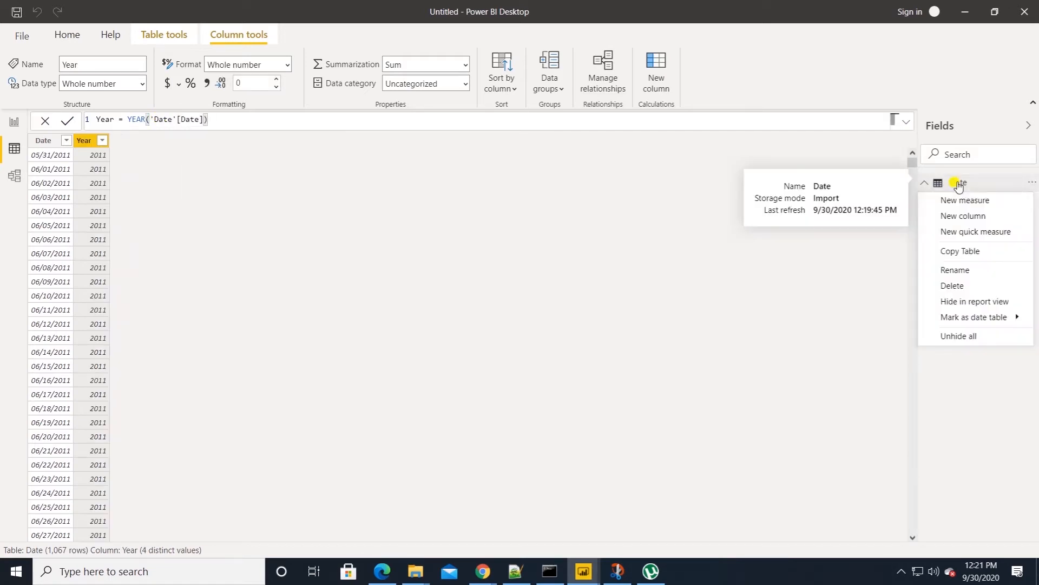
left_click(963, 215)
type("Month Over Month =")
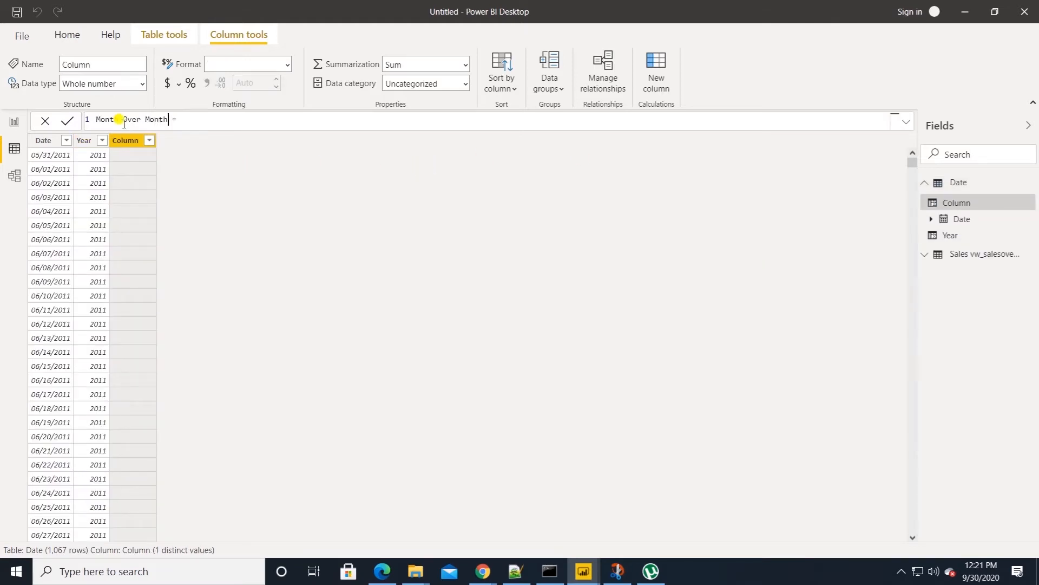
key("End")
type("FORMAT(Da")
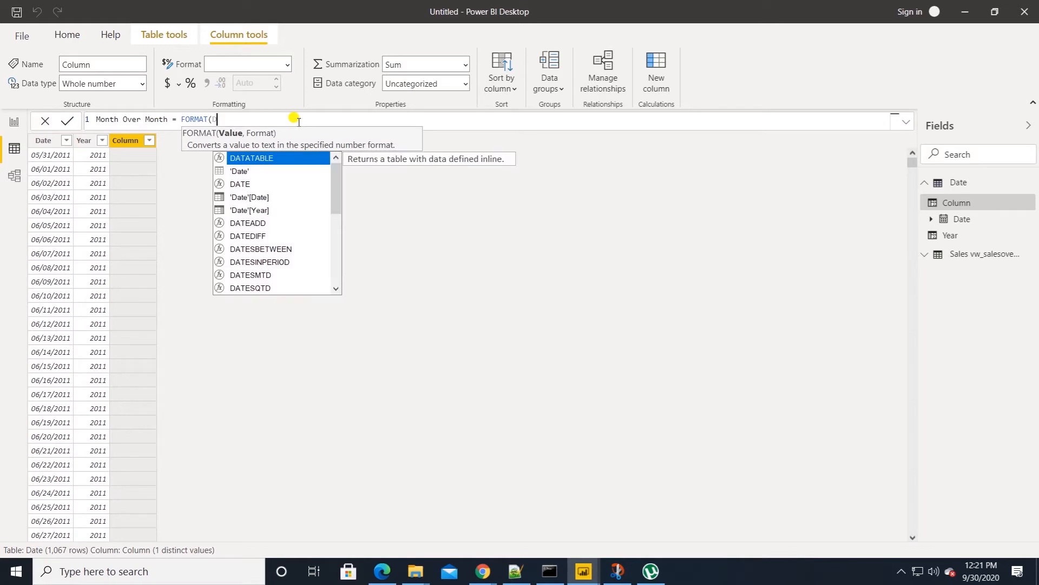
key("Down")
key("Down")
key("Down")
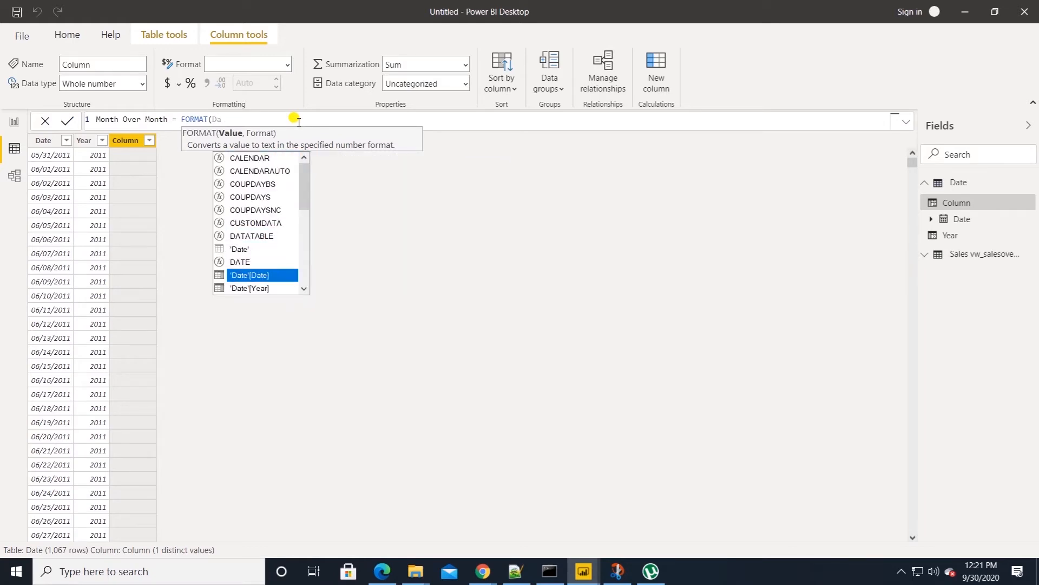
key("Tab")
type(", ")
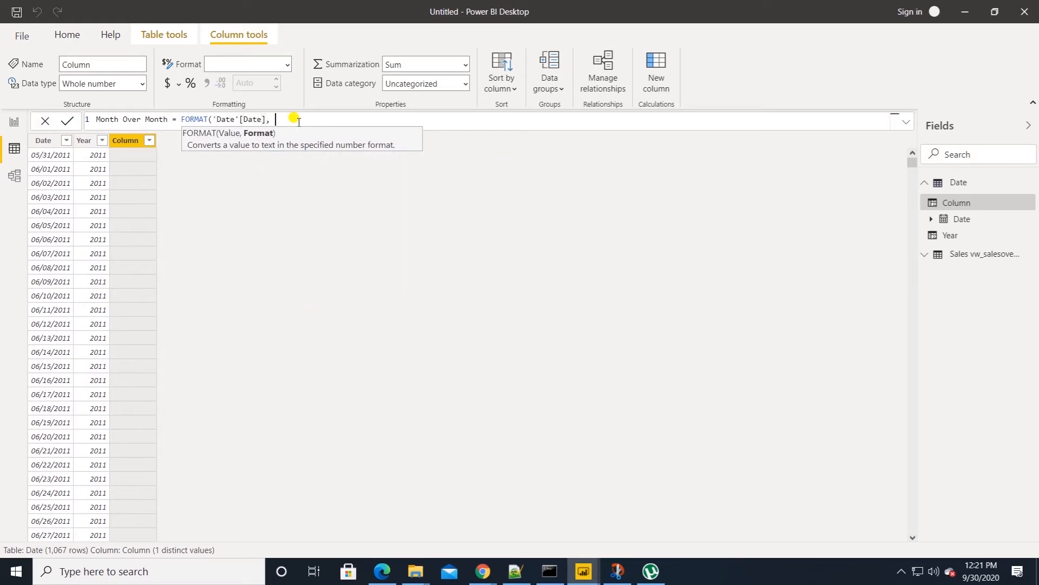
type("\"yyyy-mm\")")
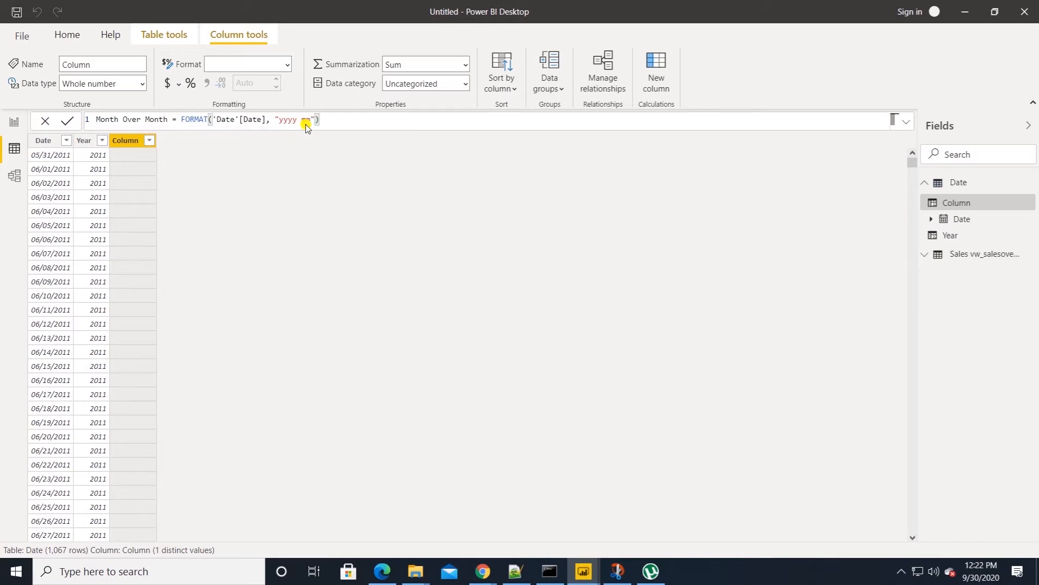
key("Return")
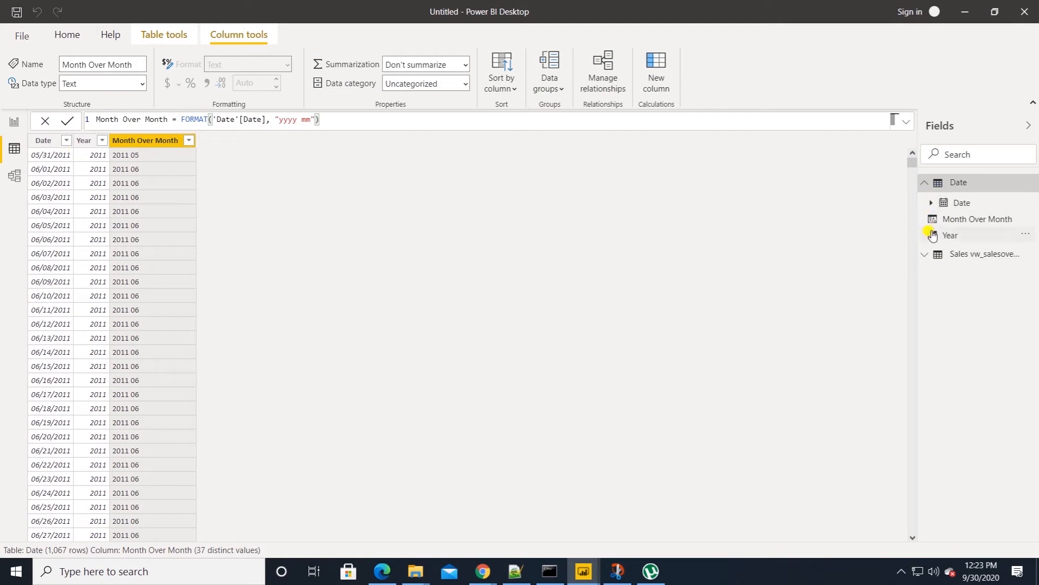
- Create a new measure in the Date table and name it CM Sales
right_click(953, 183)
left_click(963, 201)
left_click(128, 119)
key("BackSpace")
key("BackSpace")
key("BackSpace")
key("BackSpace")
key("BackSpace")
key("BackSpace")
type("CM Sales")
- Define the CM Sales measure as SUM('Sales vw_salesoverview'[Sales]) and commit it
left_click(219, 123)
type("SUM(")
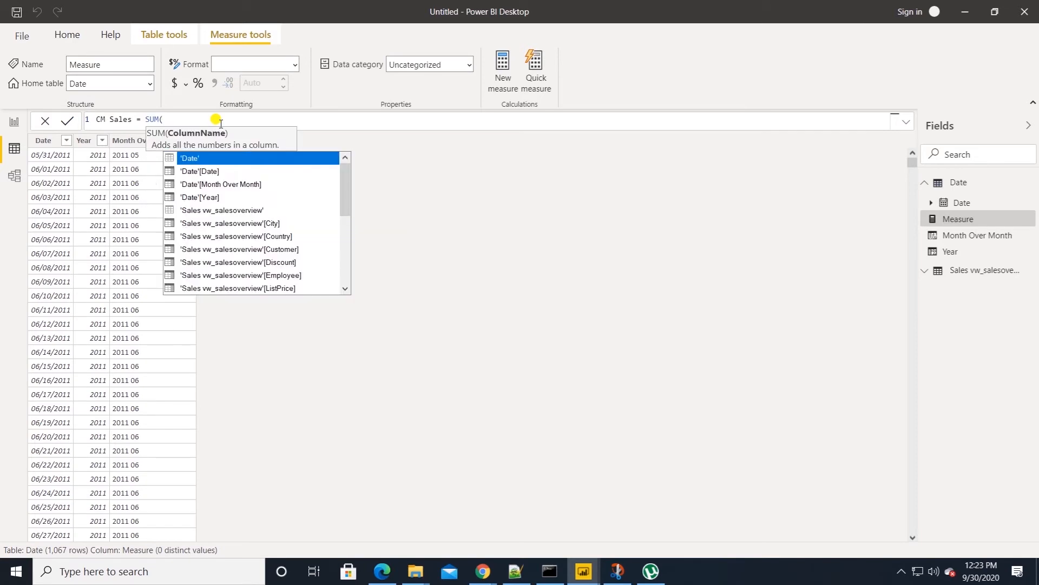
scroll(244, 222, "down", 3)
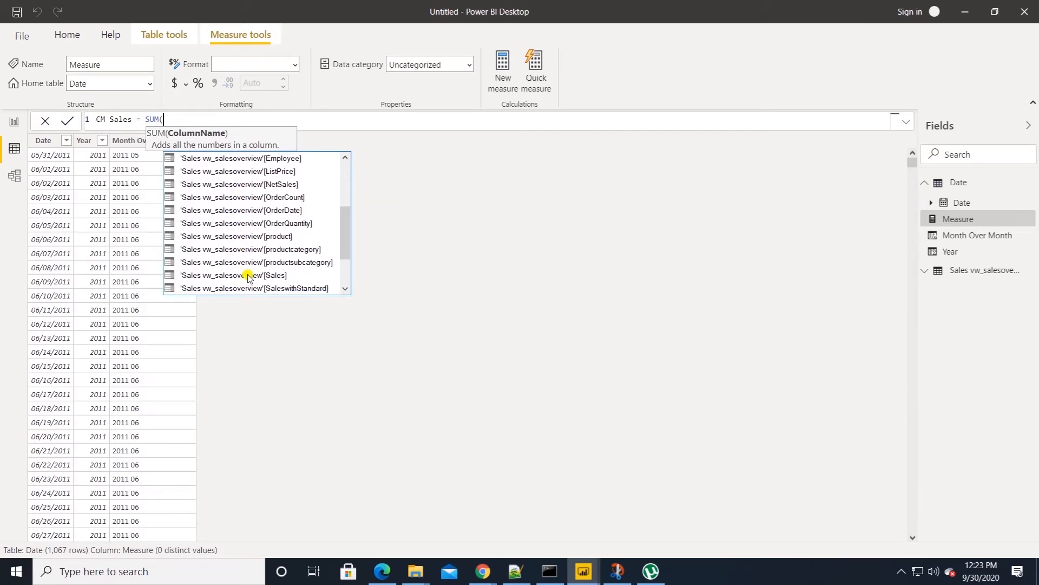
left_click(248, 276)
double_click(248, 276)
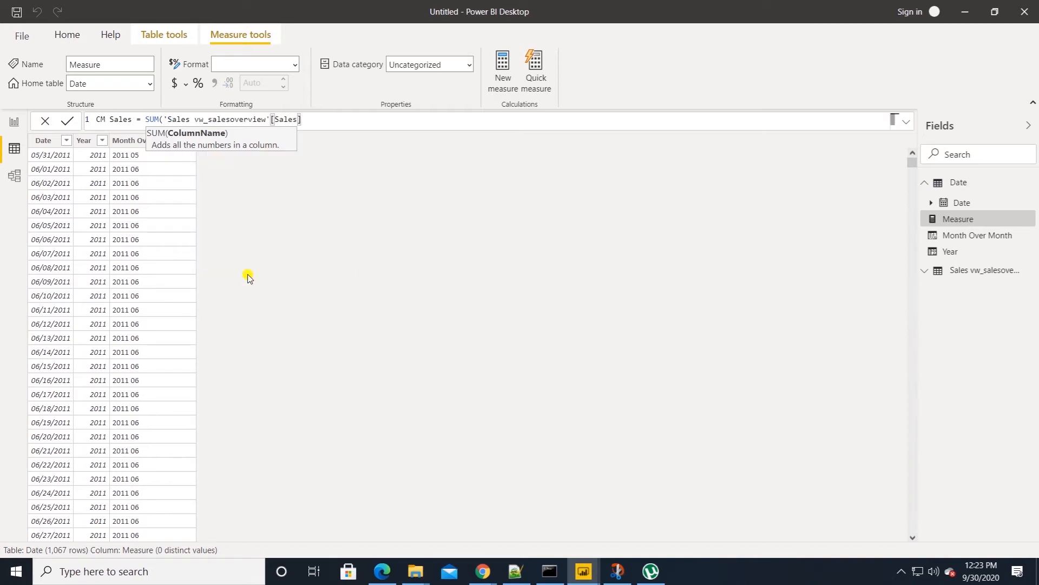
type(")")
key("Return")
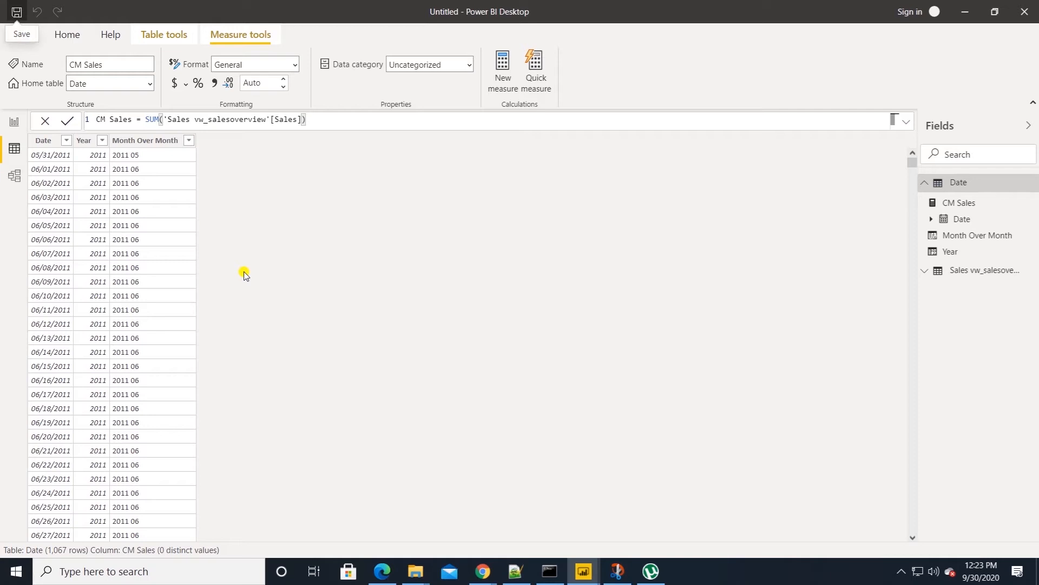
- Create another measure in the Date table and name it PM Sales
right_click(945, 184)
left_click(949, 201)
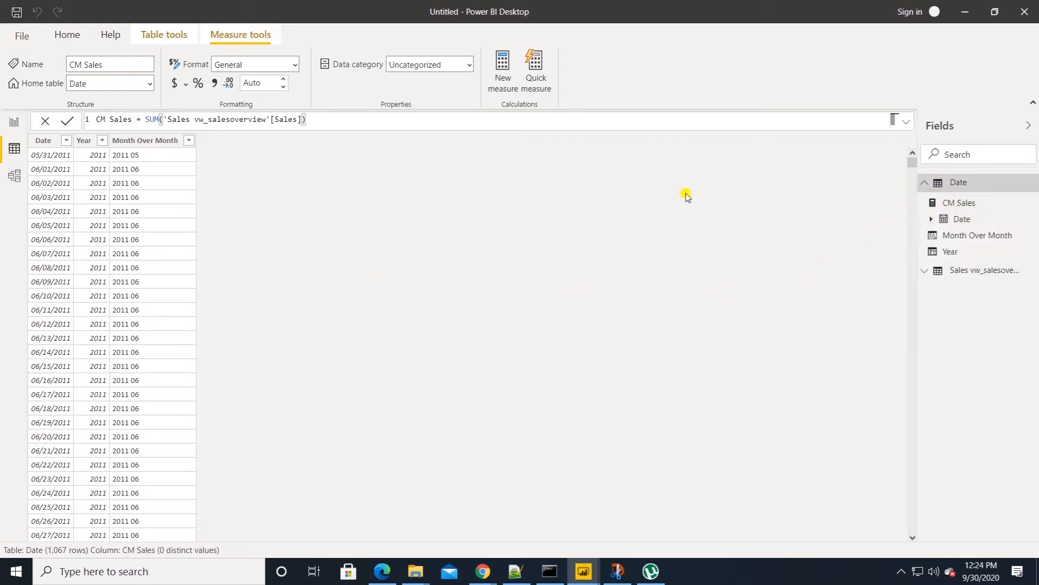
left_click(128, 120)
key("BackSpace")
key("BackSpace")
key("BackSpace")
key("BackSpace")
key("BackSpace")
key("BackSpace")
key("BackSpace")
type("PM Sales =")
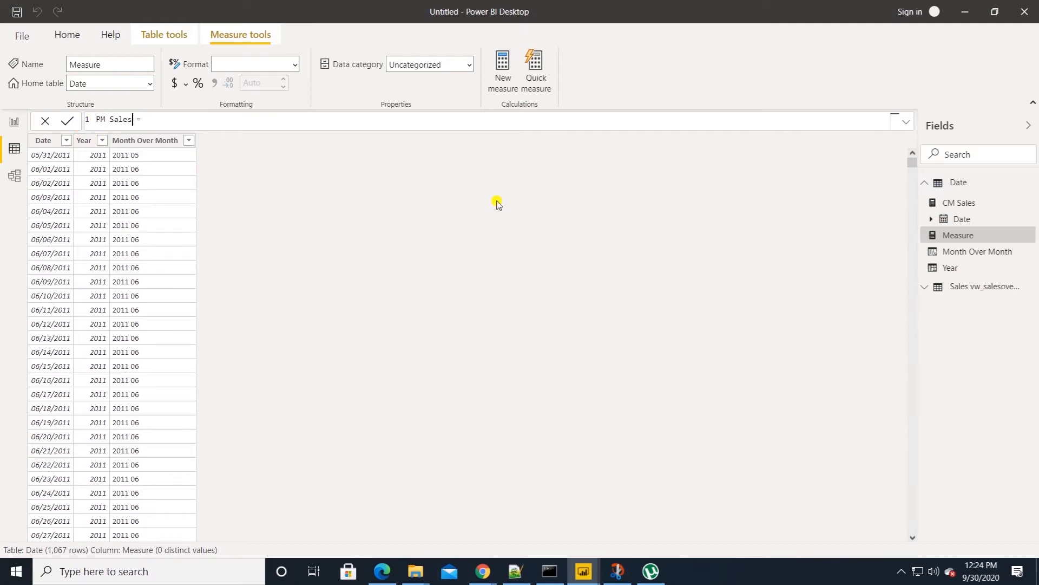
- Enter a CALCULATE formula for PM Sales using 'Date'[CM Sales] filtered by SAMEPERIODLASTYEAR('Date'[Date])
left_click(381, 119)
type("CALCULATE(")
type("Date")
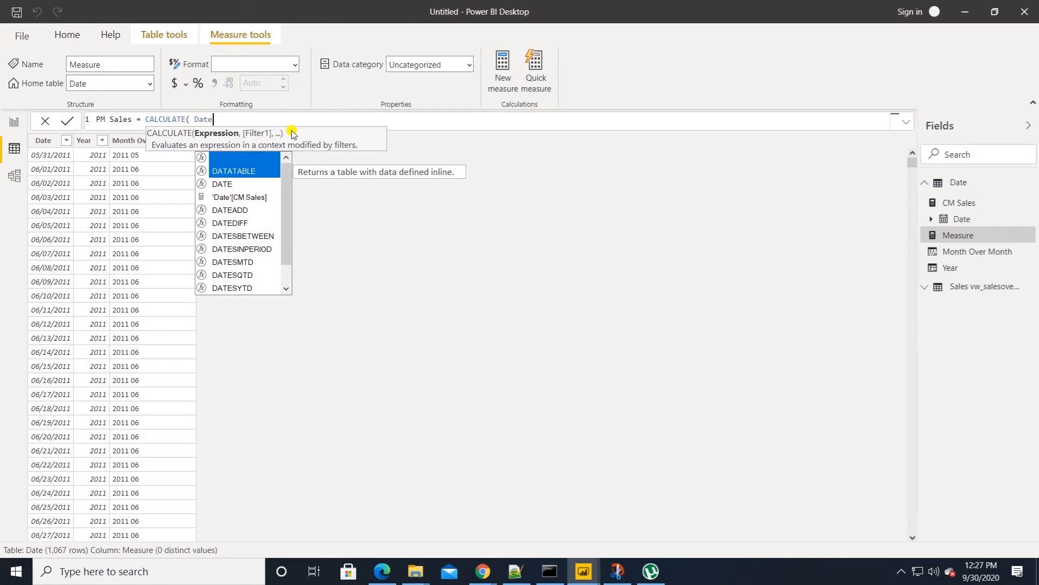
key("Down")
key("Tab")
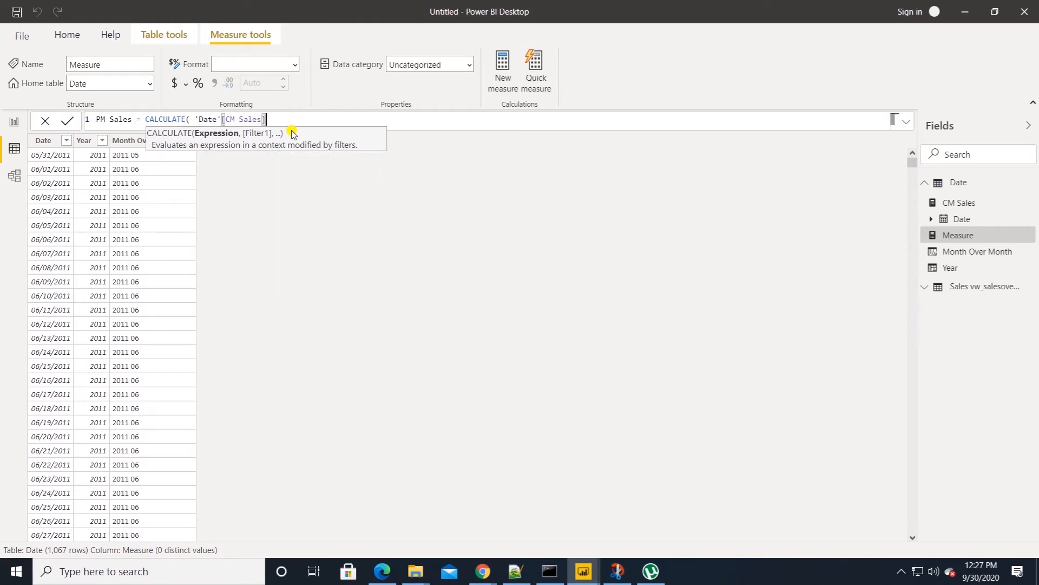
type(", SAMEPERIODLASTYEAR(")
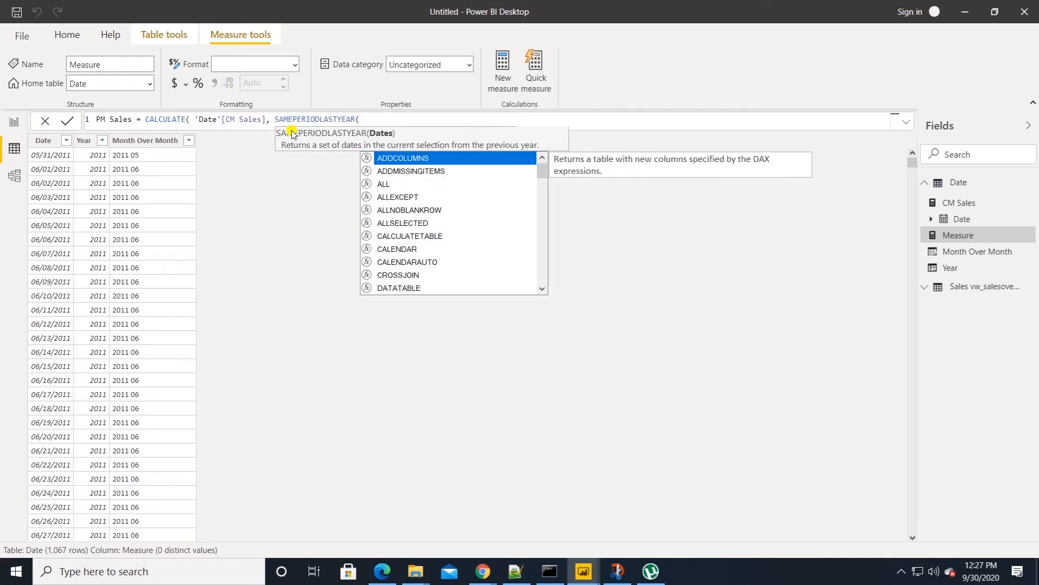
type(")")
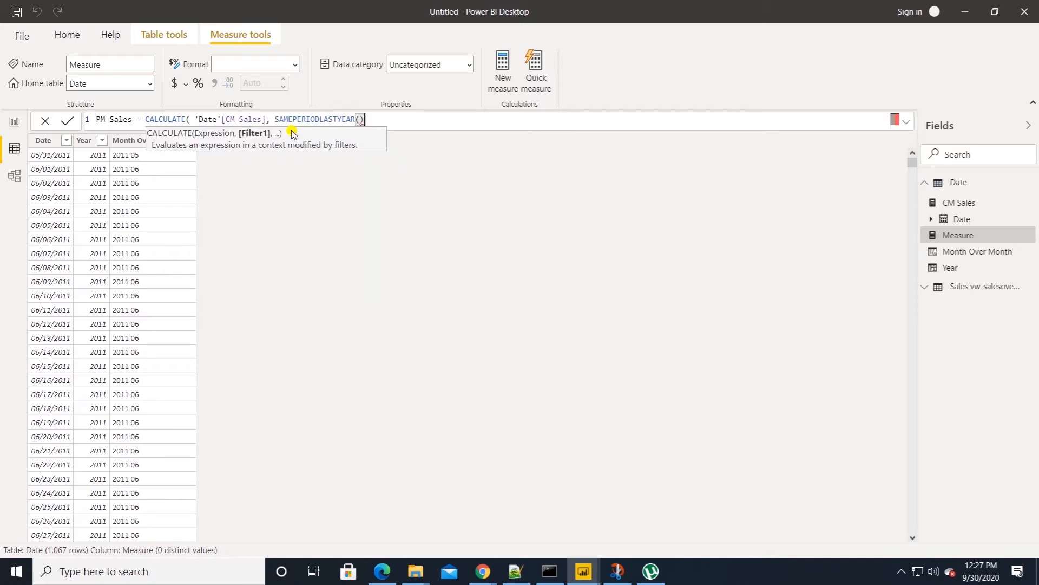
left_click(360, 118)
type("Dat")
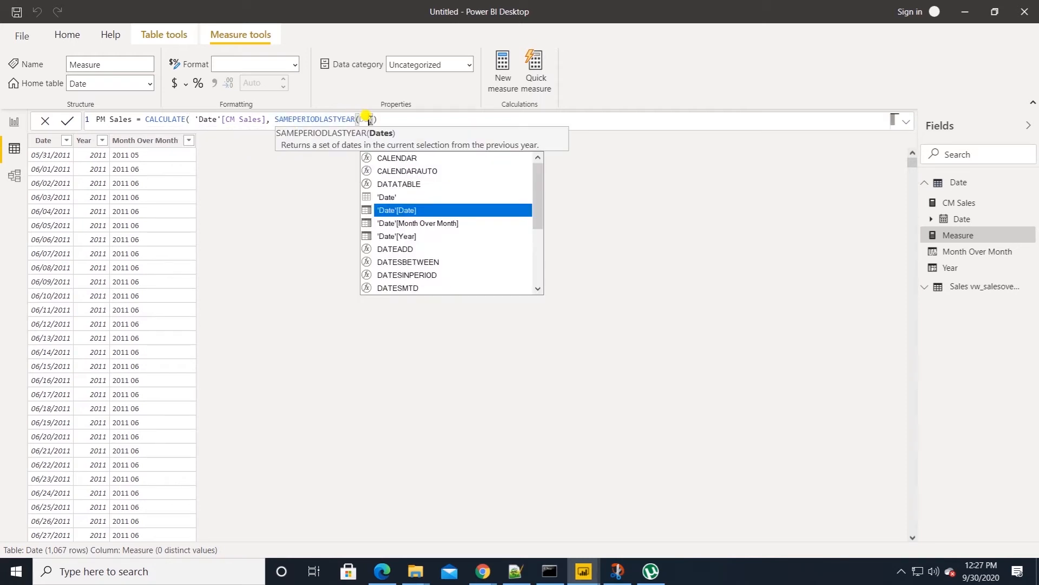
key("Tab")
type(".")
key("Tab")
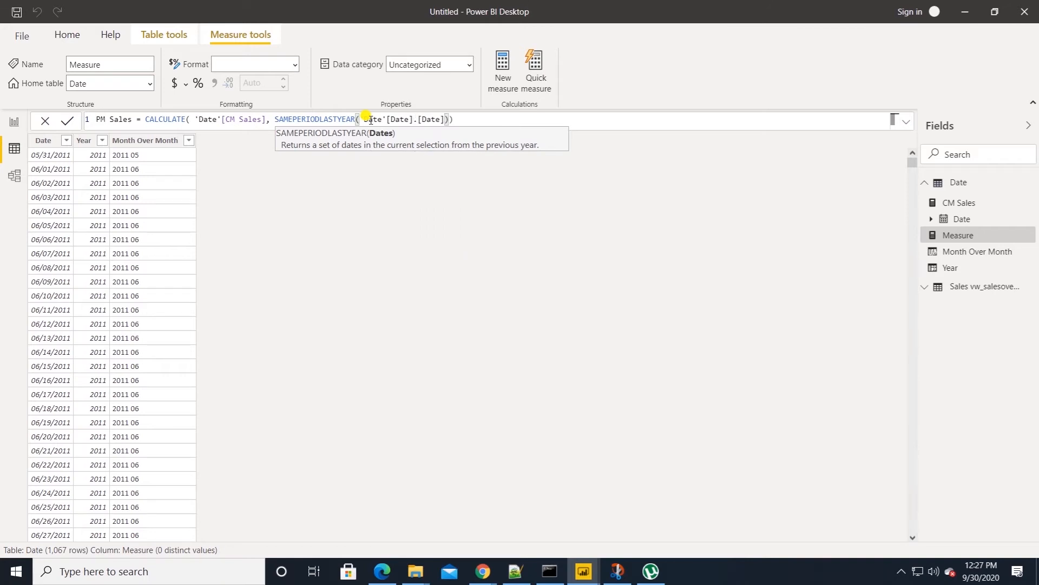
key("BackSpace")
key("BackSpace")
key("BackSpace")
key("BackSpace")
key("BackSpace")
key("BackSpace")
key("BackSpace")
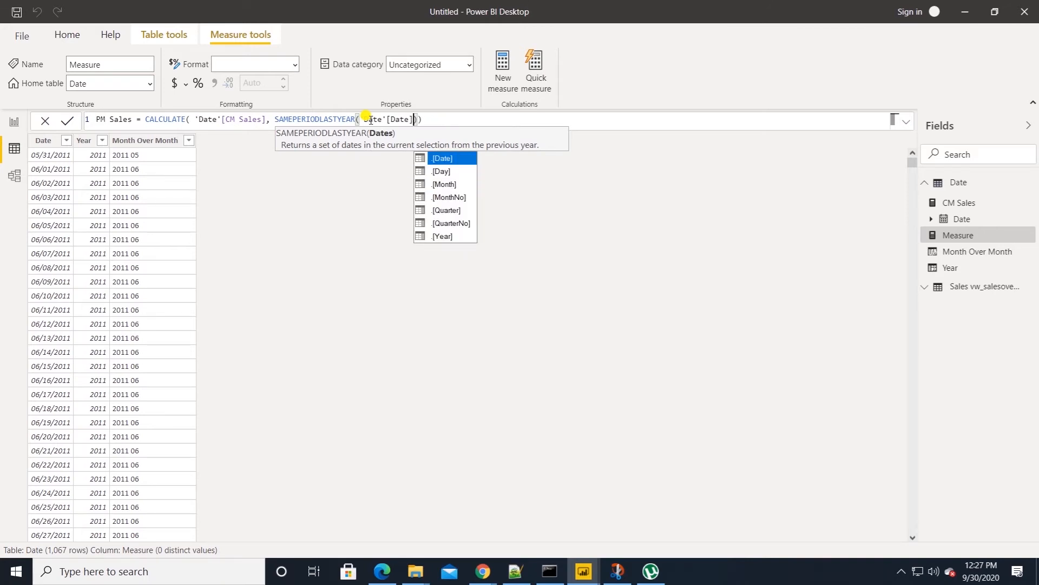
- Commit the PM Sales measure's formula
key("Right")
key("Right")
key("Return")
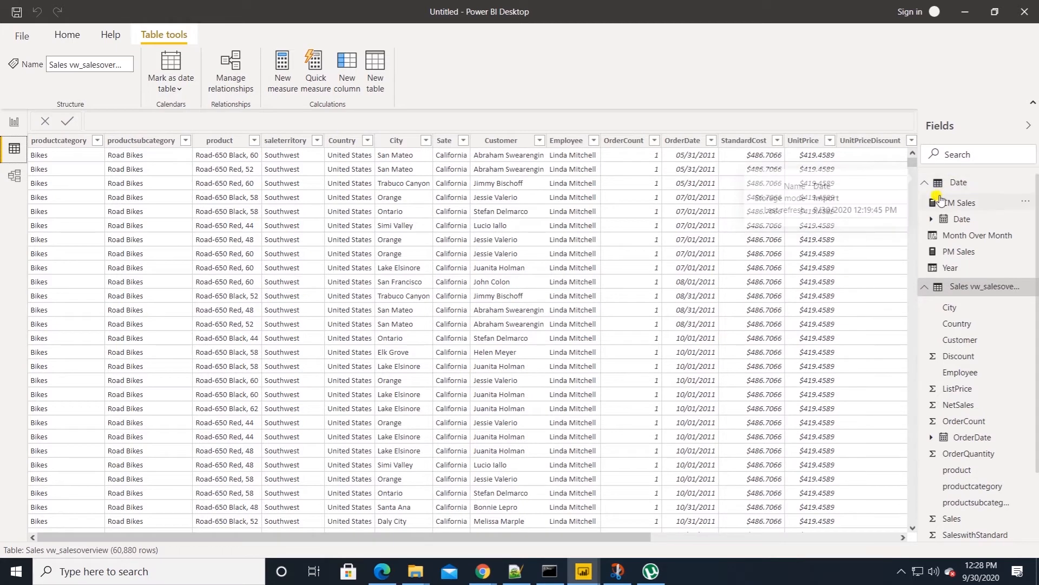
- Rename the Sales vw_salesoverview table as SalesView
left_click(924, 292)
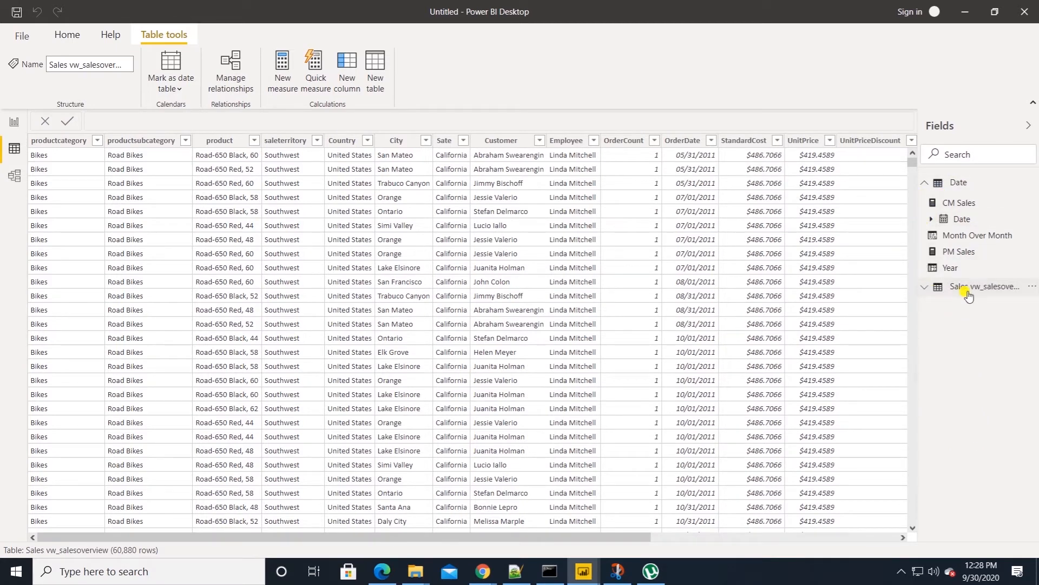
right_click(978, 291)
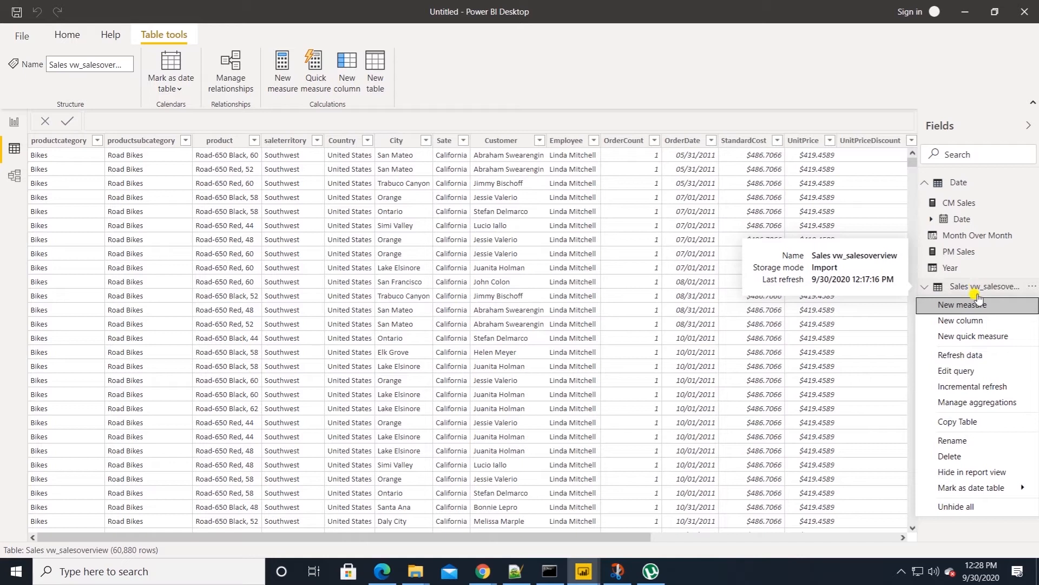
left_click(967, 440)
type("SalesView")
key("Return")
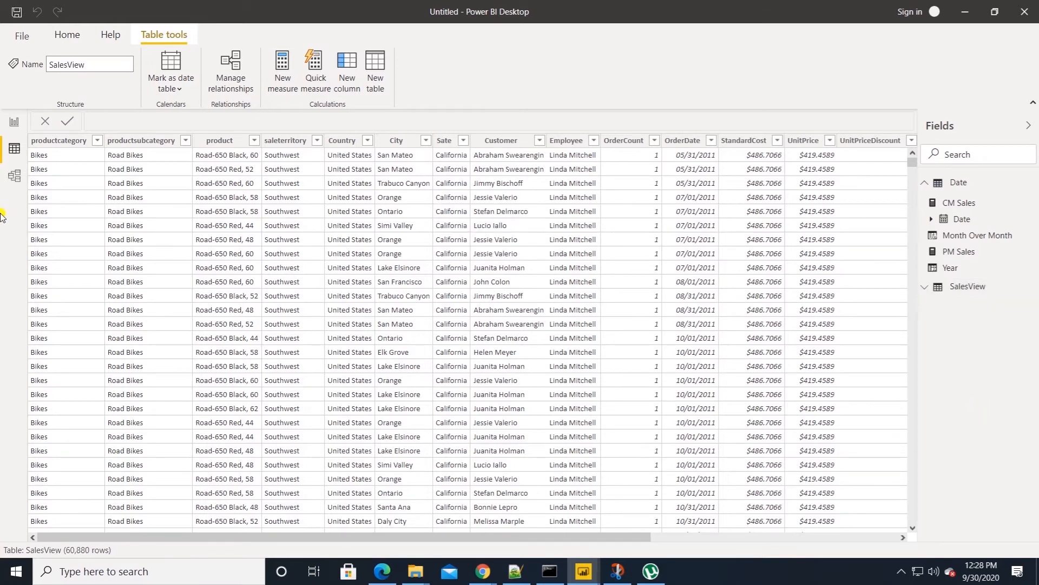
- Create a model relationship between the Date table's Date column and SalesView's OrderDate column
left_click(15, 176)
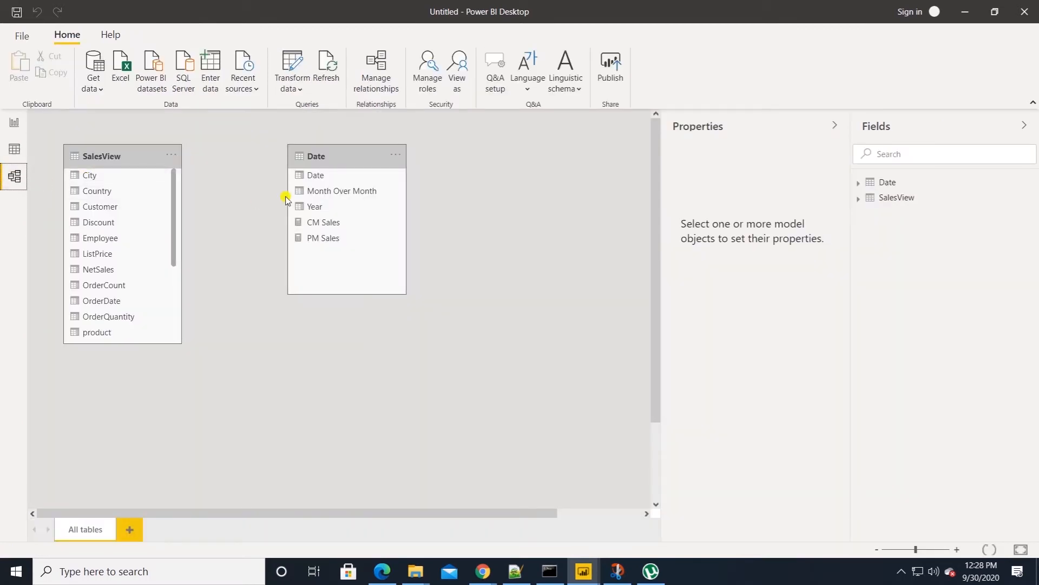
left_click_drag(309, 175, 134, 299)
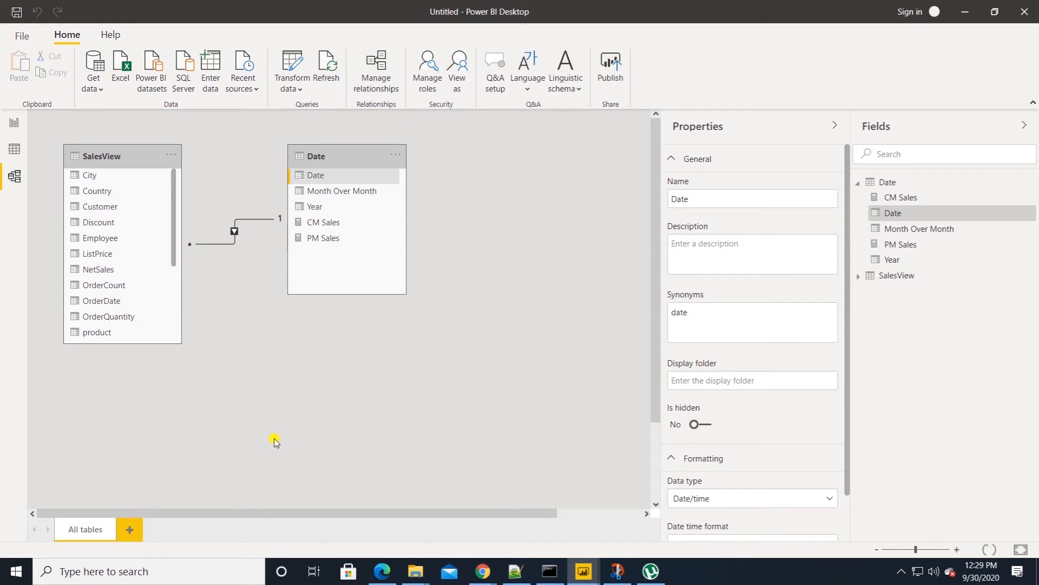
- Insert awc_logo.png from E:\powerBI Dashboard on the report page and shrink it to fit the page's upper-left corner
left_click(15, 127)
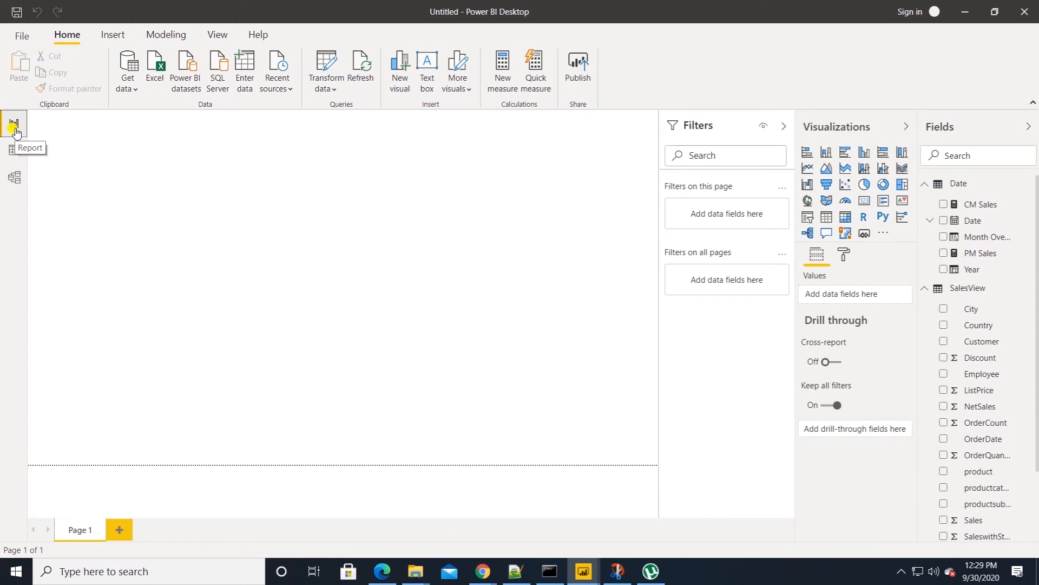
left_click(115, 36)
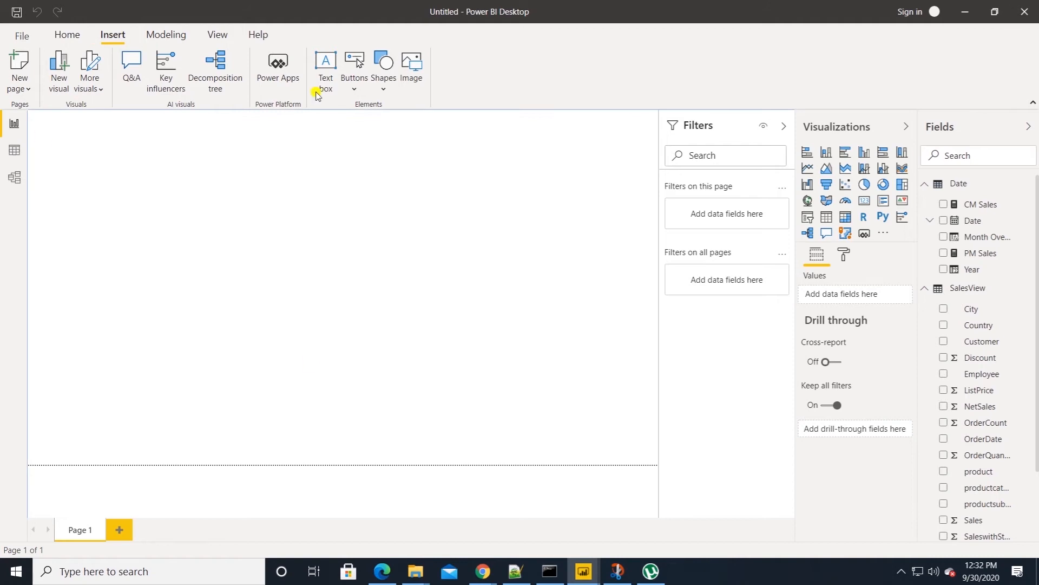
left_click(415, 66)
left_click(221, 35)
type("E:\\powerBI Dashboard")
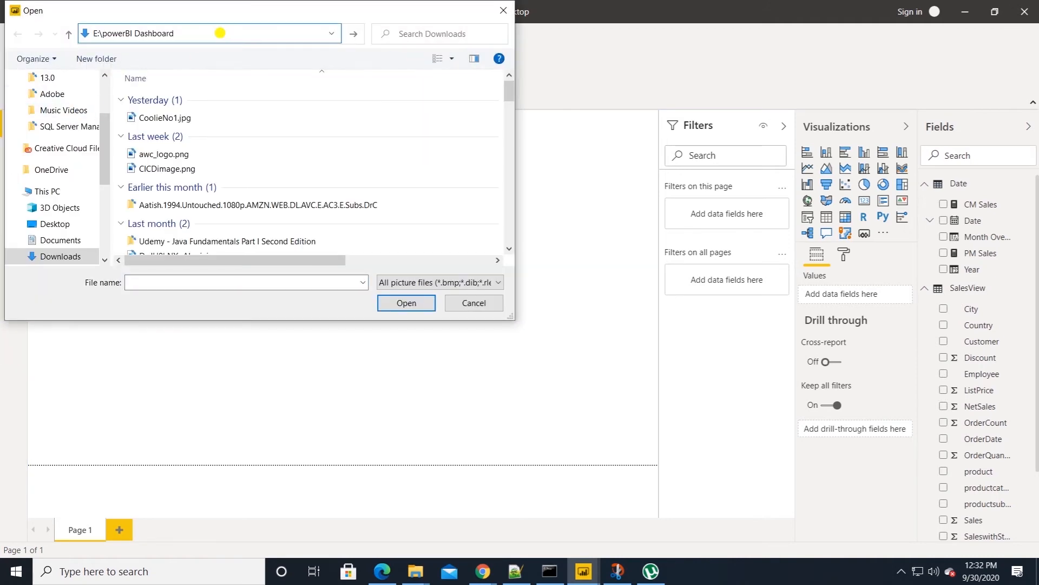
key("Return")
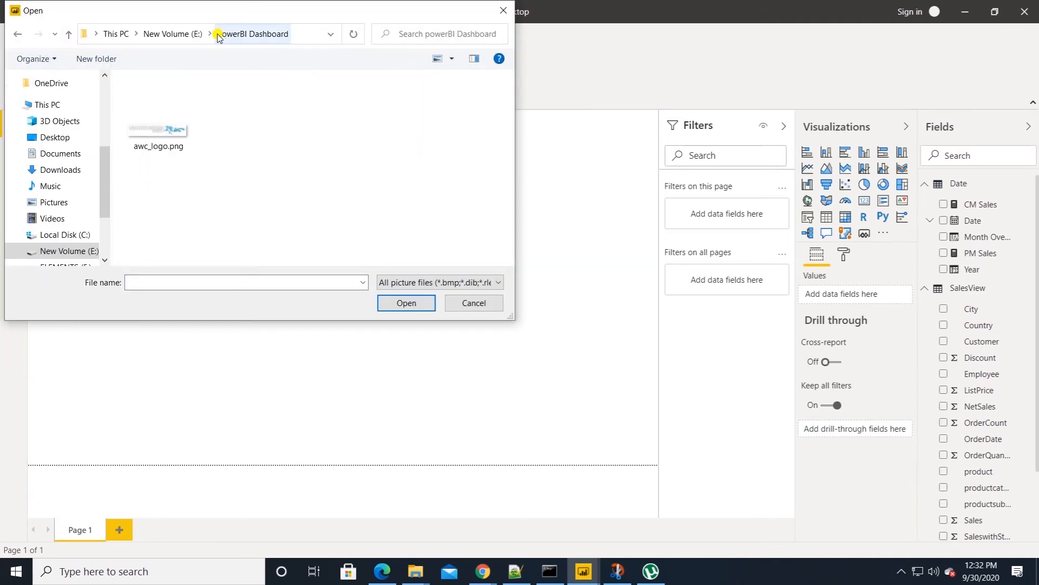
double_click(157, 132)
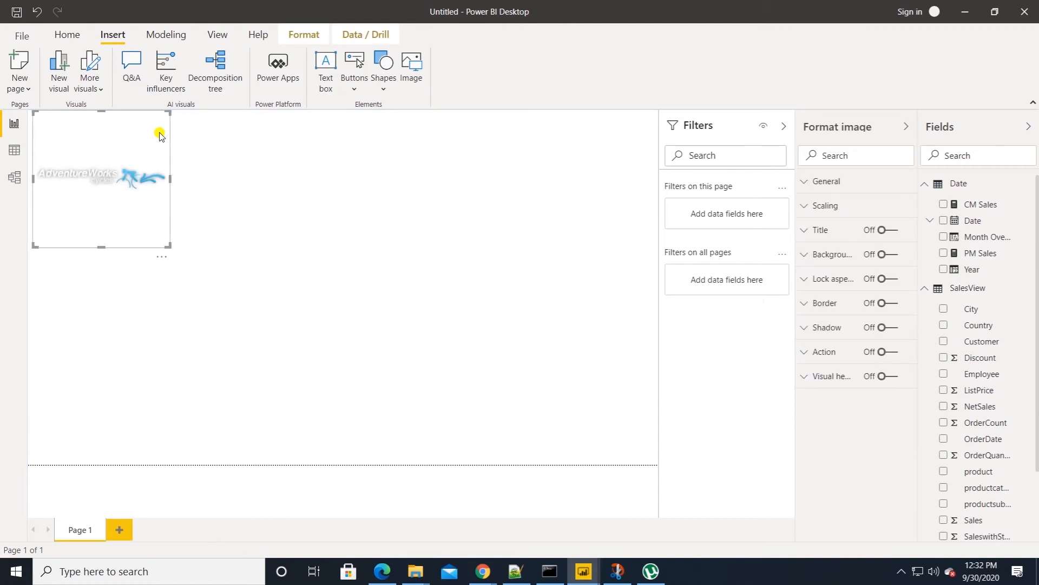
left_click_drag(168, 245, 157, 159)
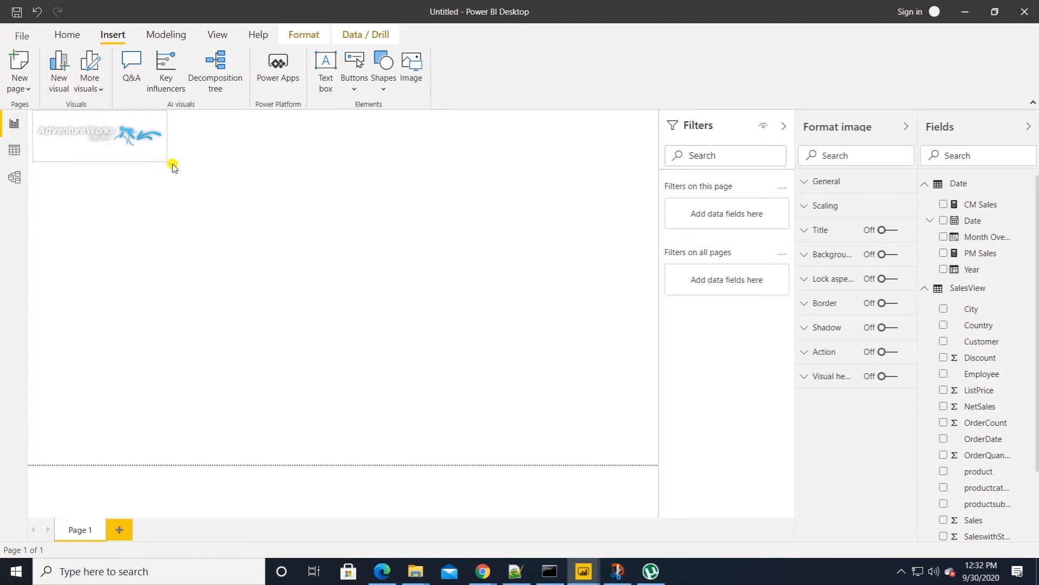
left_click(169, 163)
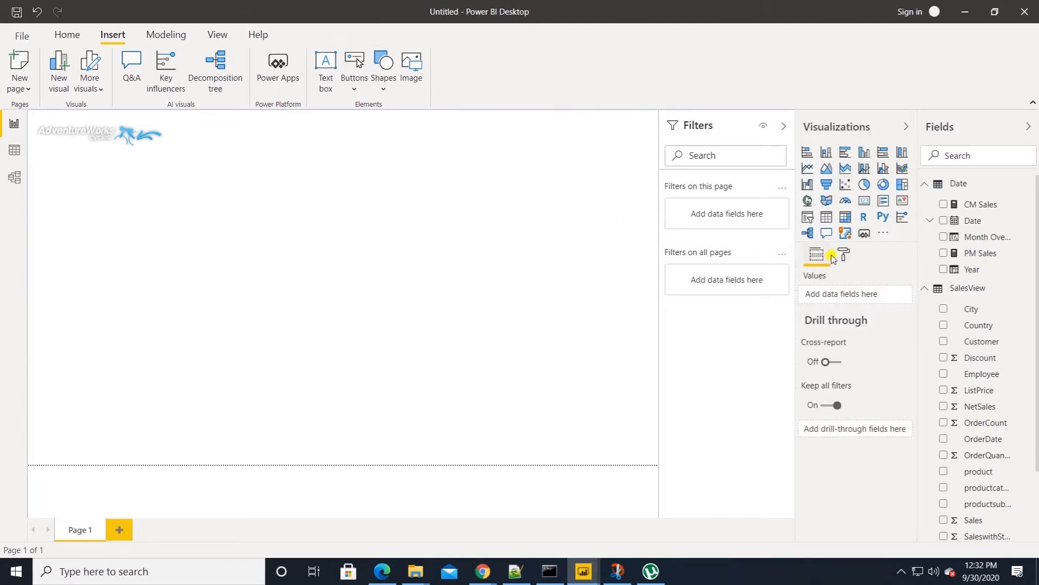
- Add a card visual showing CM Sales, reduce its size and place it directly below the logo
left_click(865, 203)
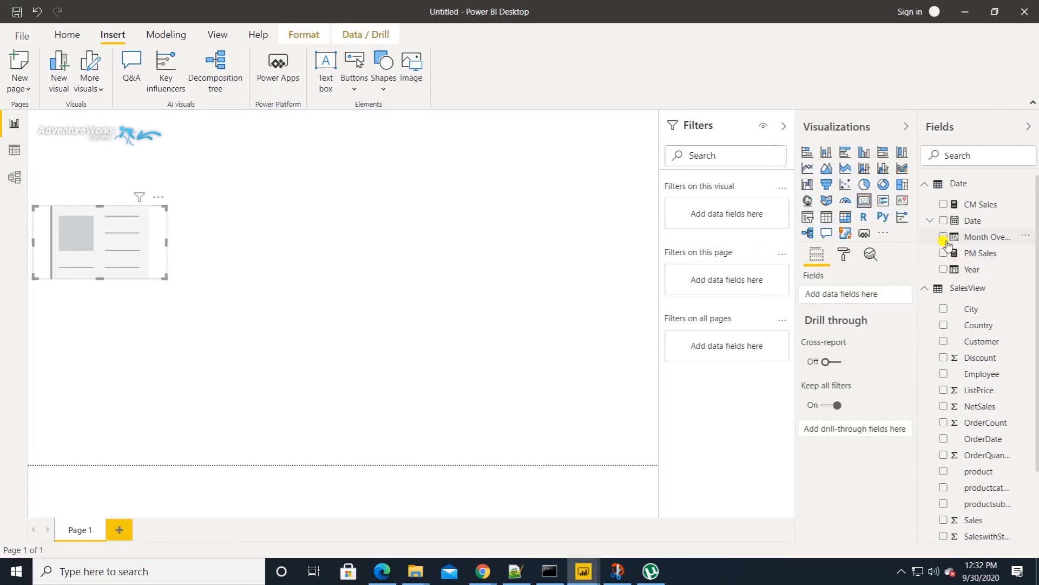
left_click(943, 205)
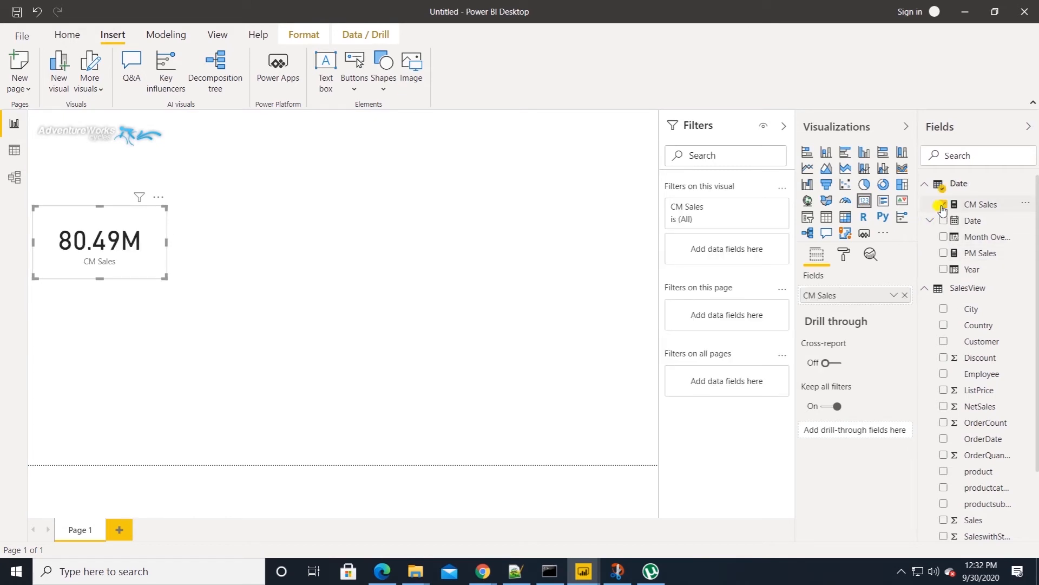
left_click_drag(163, 273, 138, 266)
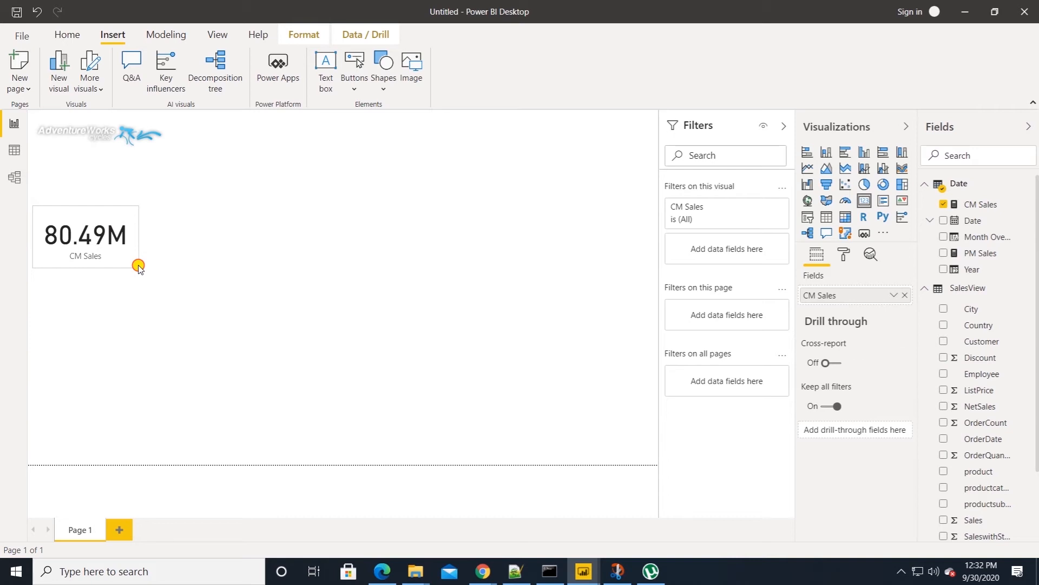
left_click_drag(110, 210, 115, 173)
left_click(205, 218)
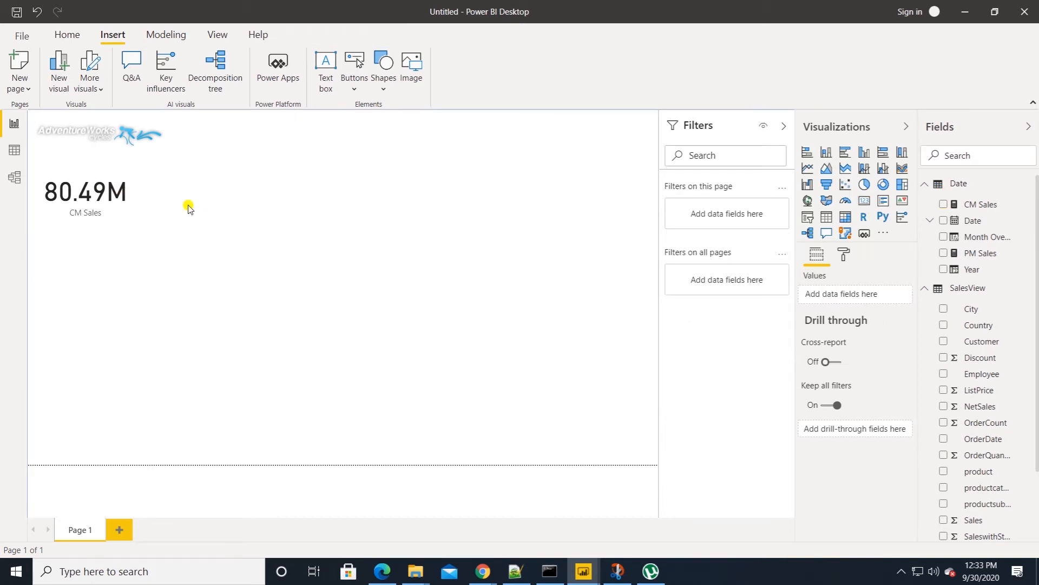
- Duplicate the CM Sales card beneath the original and replace the copy's field with OrderCount
left_click(101, 182)
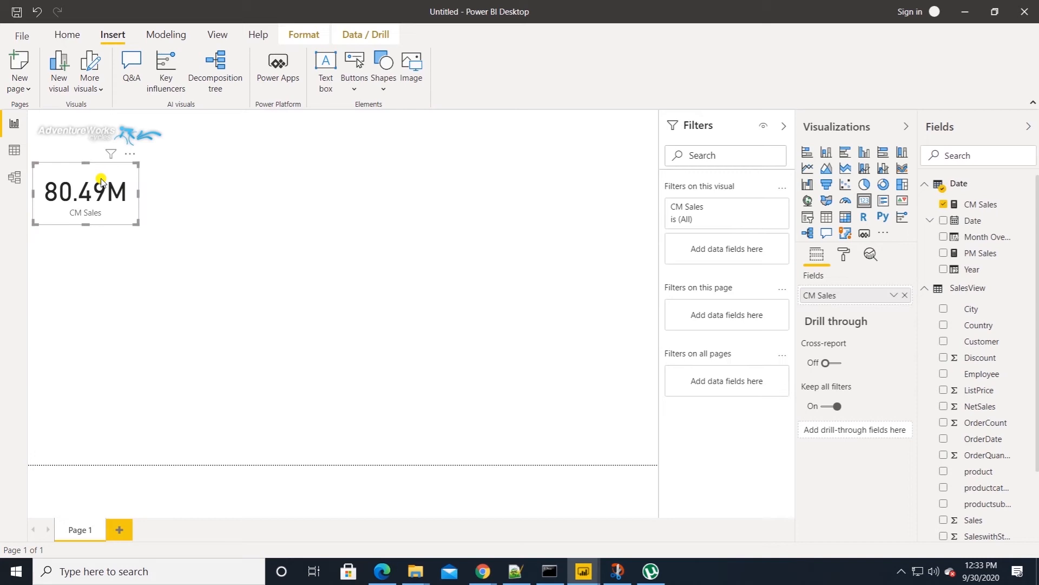
key("ctrl+v")
left_click_drag(102, 177, 97, 242)
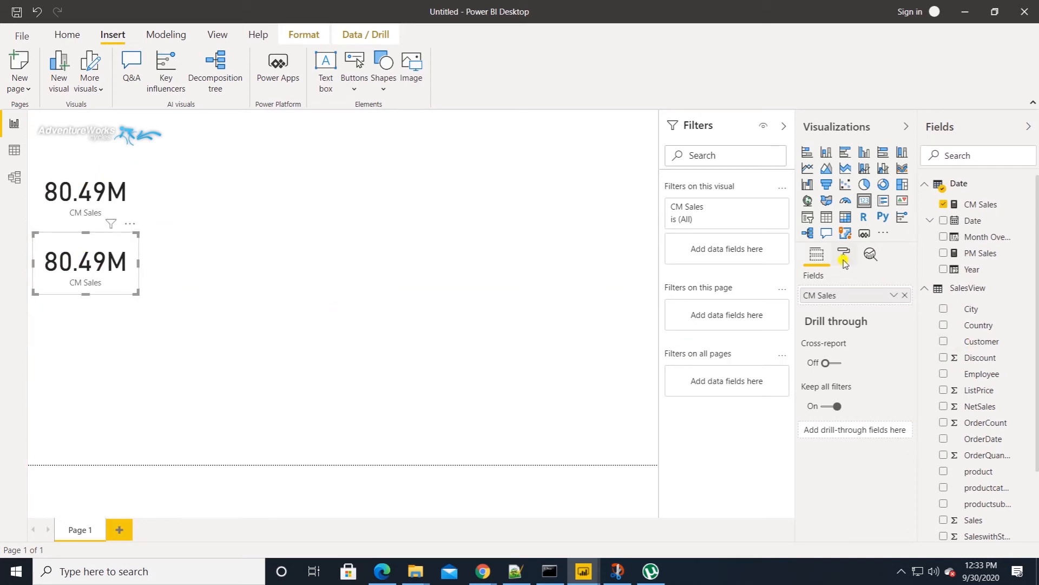
left_click(903, 297)
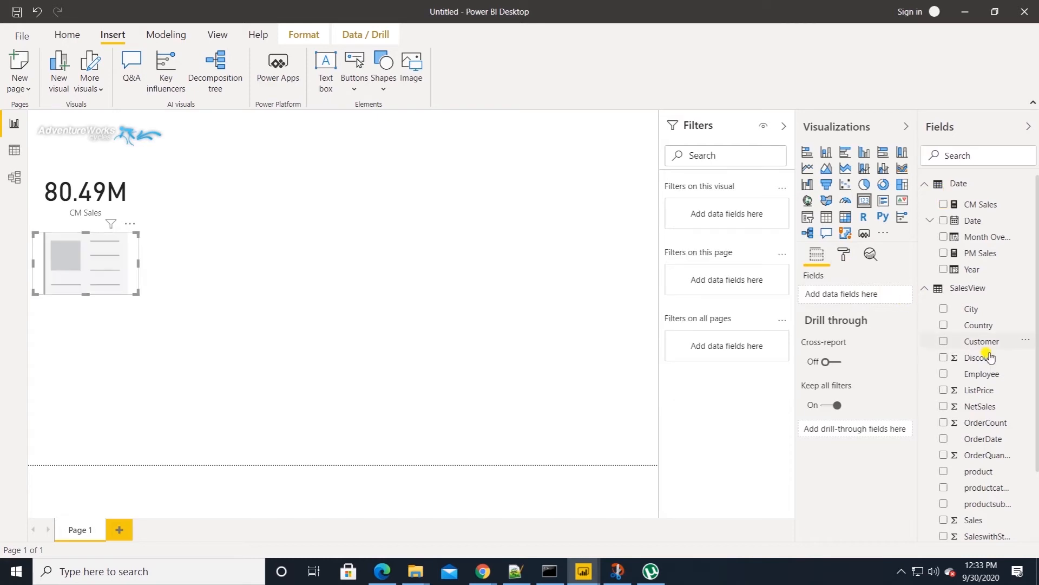
left_click_drag(984, 426, 874, 292)
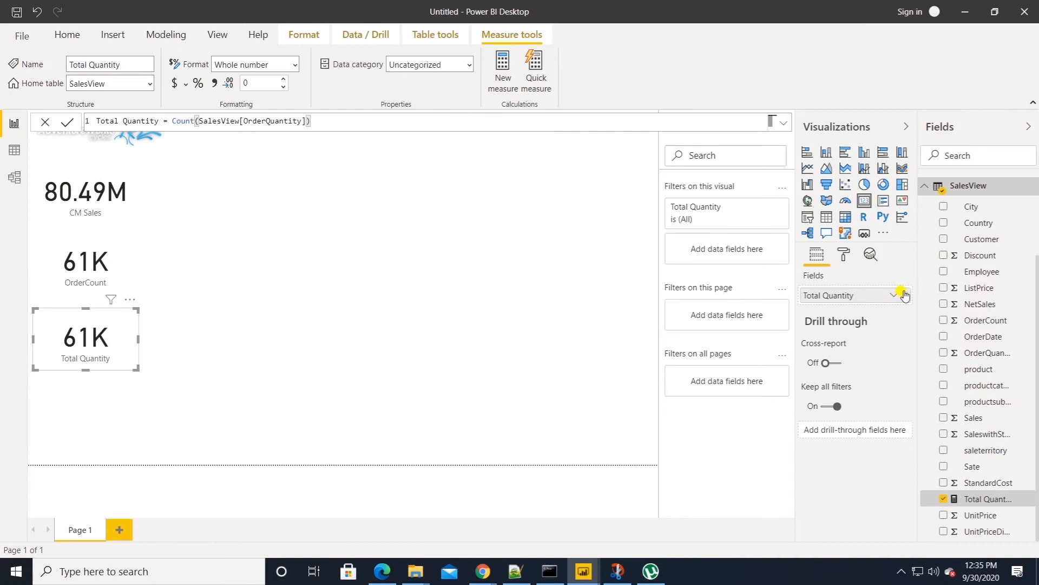
- Replace the Total Quantity field in the third card with OrderQuantity
left_click(901, 298)
left_click_drag(971, 355, 881, 301)
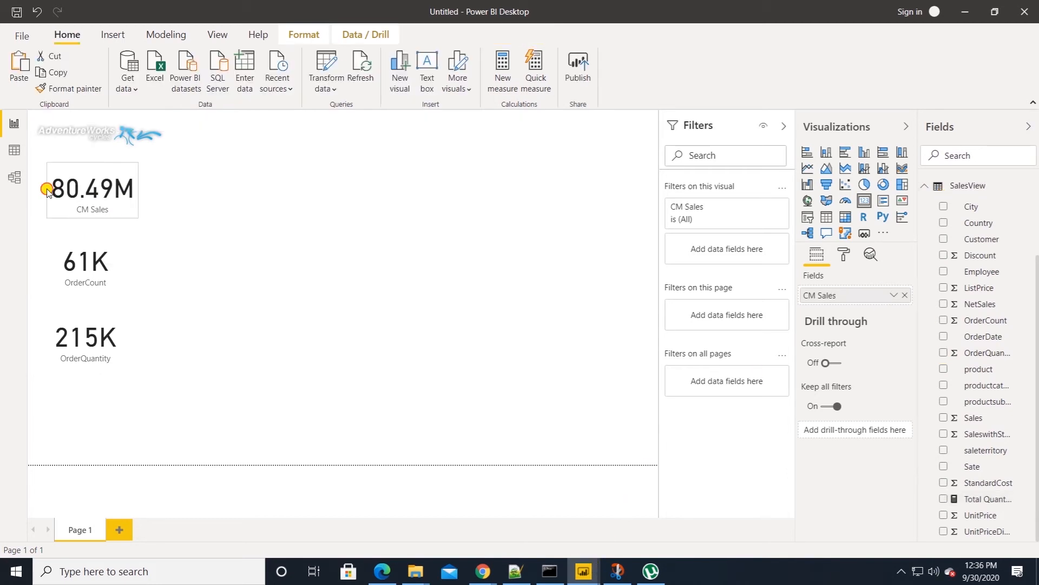
- Shrink the CM Sales, OrderCount and OrderQuantity cards and stack them closely in one column beneath the logo
left_click_drag(47, 190, 50, 190)
left_click(92, 239)
left_click_drag(93, 239, 102, 225)
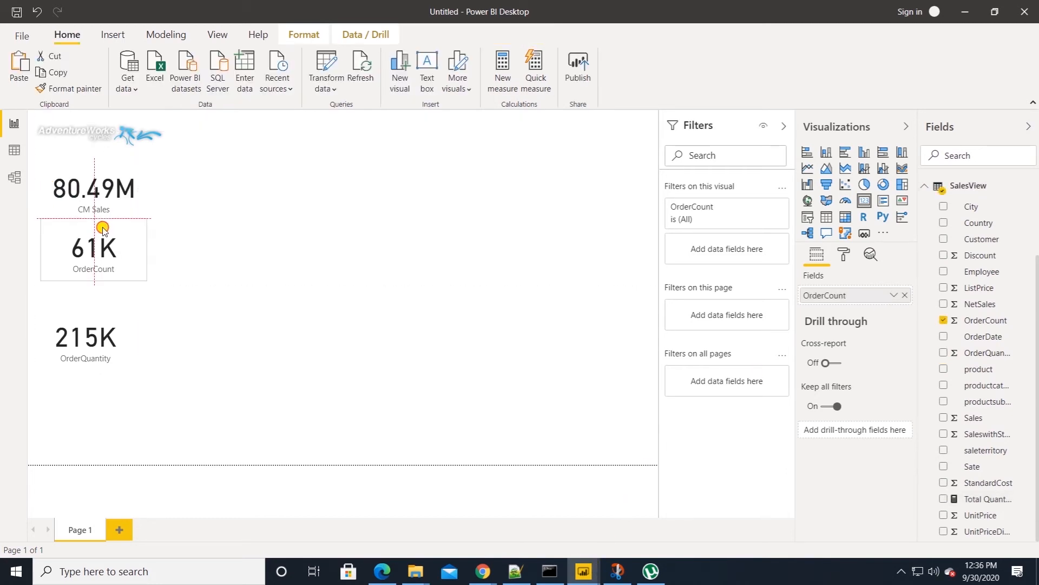
left_click_drag(141, 274, 131, 267)
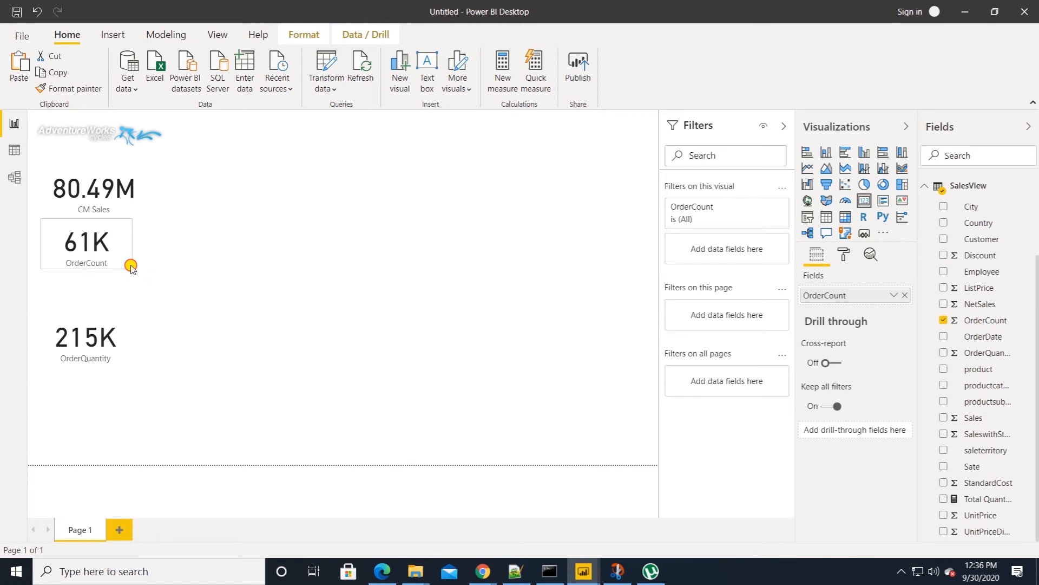
left_click_drag(93, 311, 101, 277)
left_click_drag(41, 302, 59, 304)
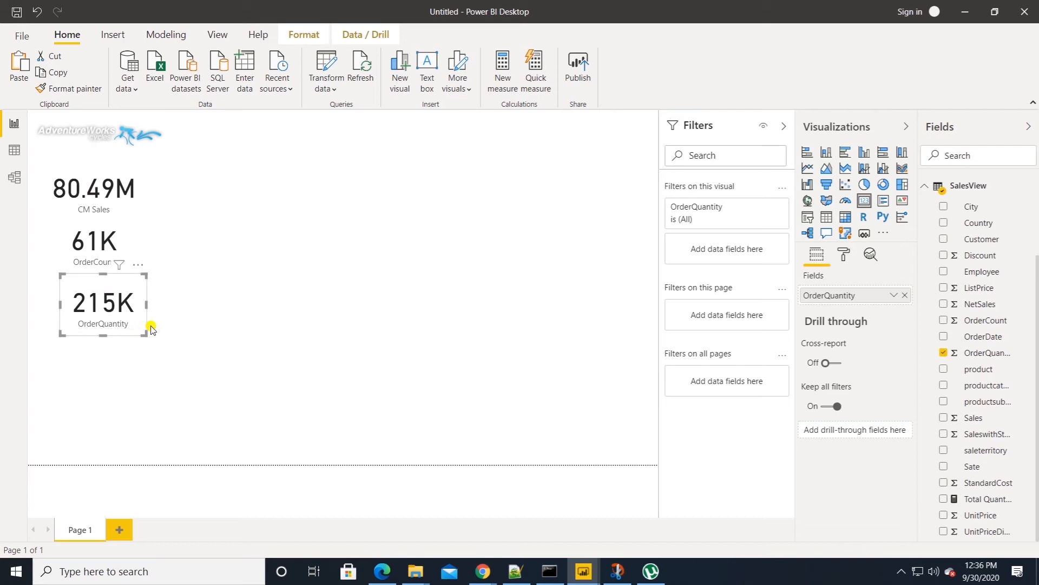
left_click_drag(141, 306, 130, 298)
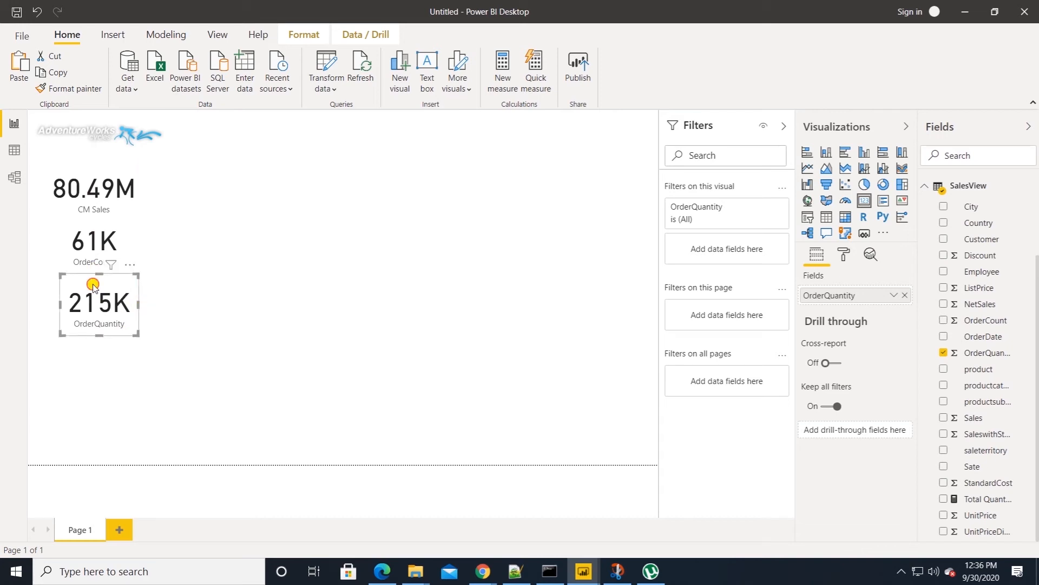
left_click(615, 572)
- Add a line chart below the cards and enlarge it from the page's left edge to its lower boundary
left_click(807, 168)
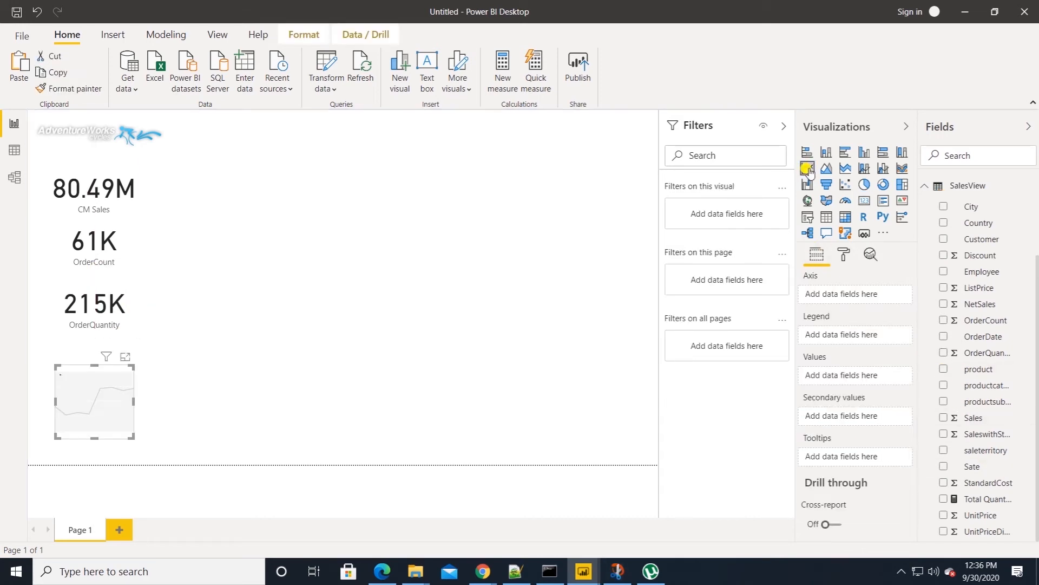
left_click_drag(128, 436, 387, 464)
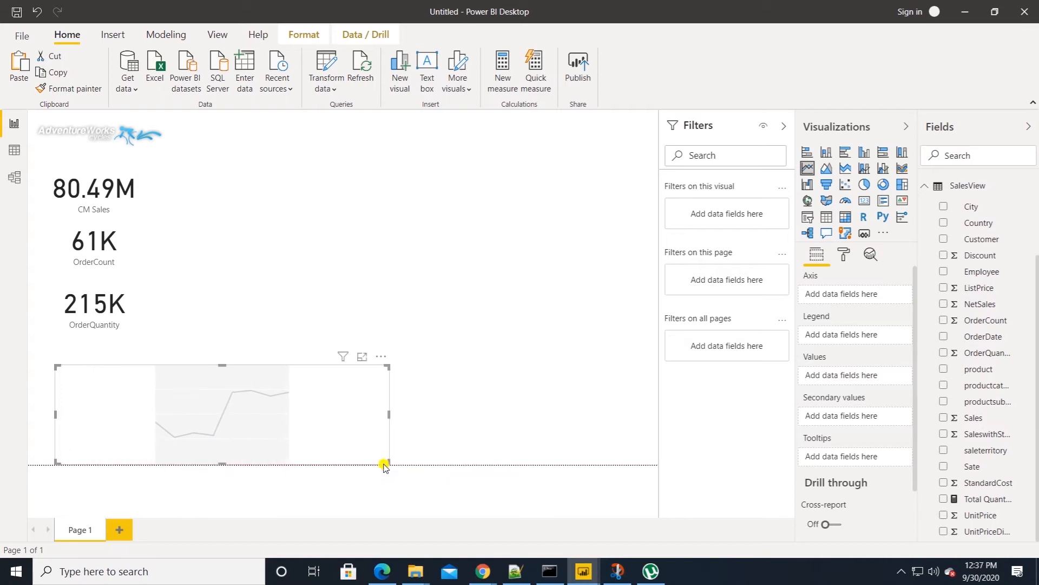
left_click_drag(54, 363, 29, 339)
- Assign Month Over Month to the line chart's axis and CM Sales to its values
scroll(969, 217, "up", 2)
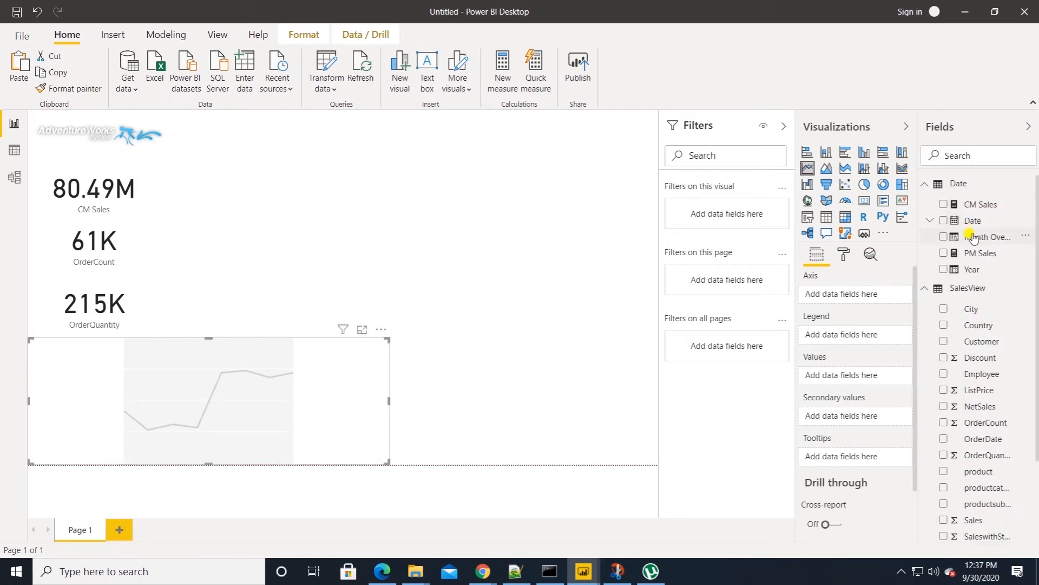
left_click_drag(981, 239, 862, 298)
left_click_drag(975, 205, 861, 382)
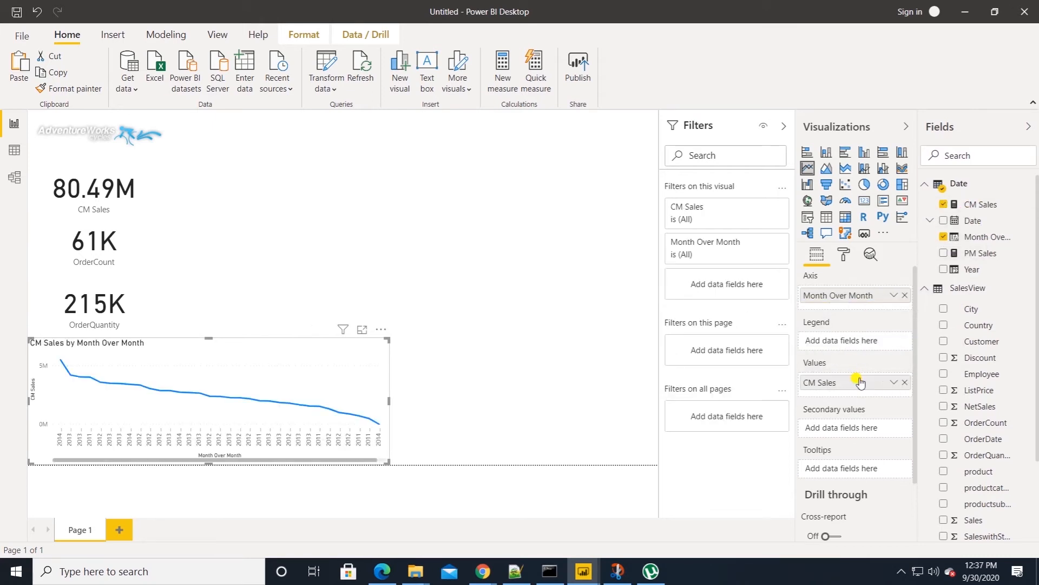
- Sort the line chart by Month Over Month in ascending order
left_click(381, 329)
mouse_move(441, 440)
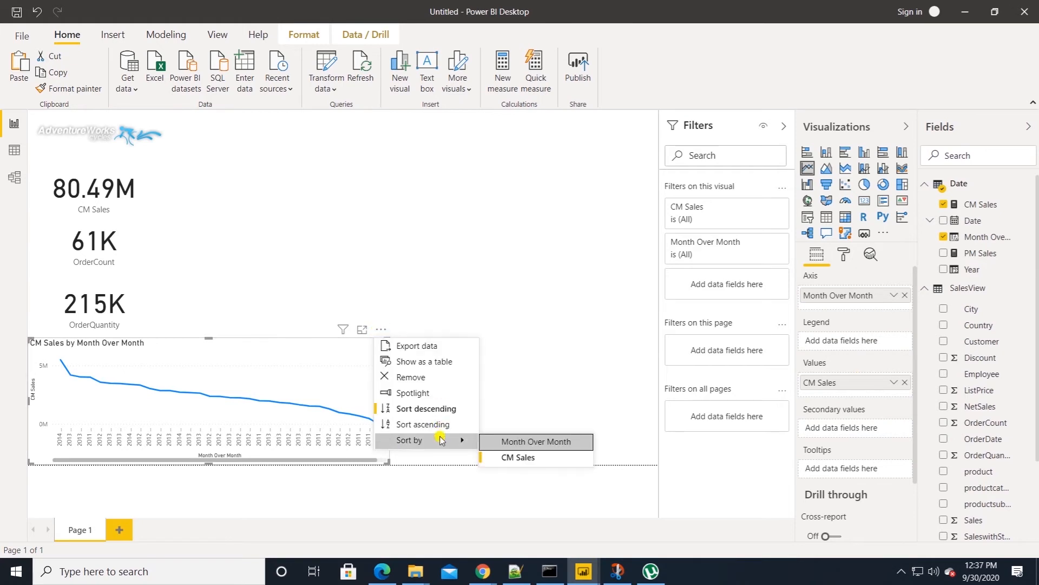
left_click(532, 440)
left_click(381, 332)
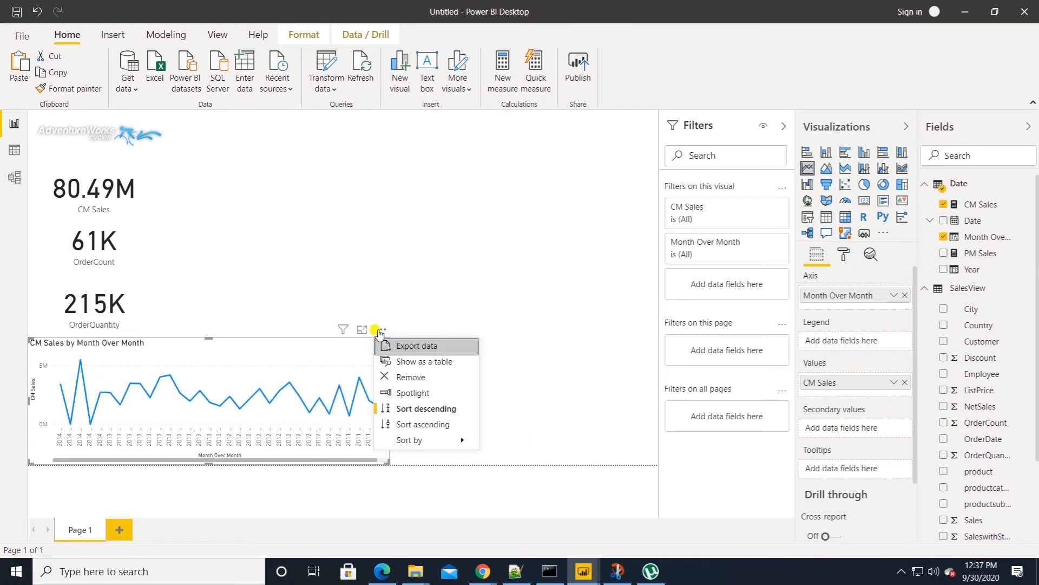
left_click(426, 428)
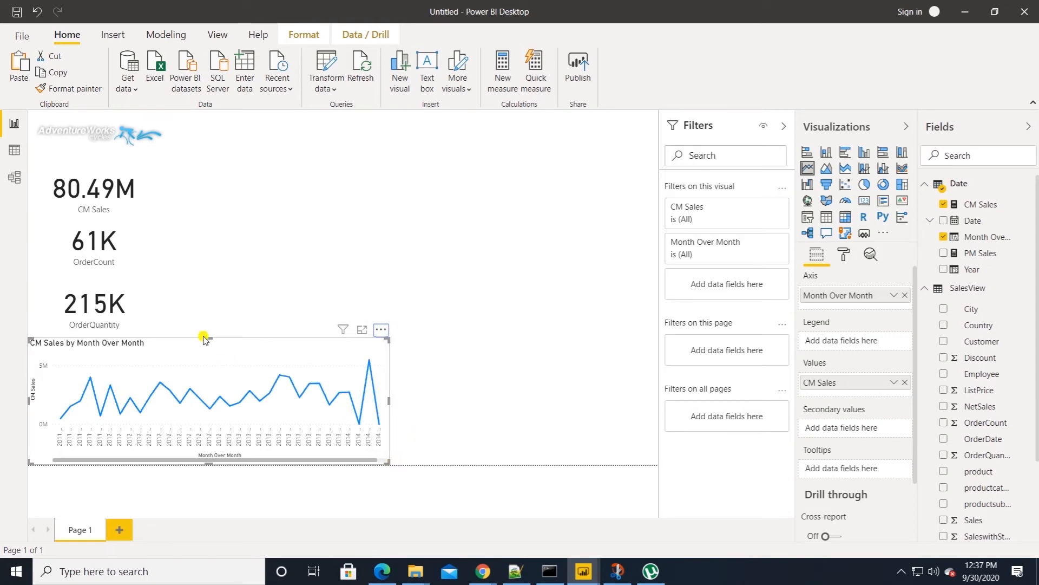
- Make the line chart slightly taller and widen it until the full month labels fit along the axis
left_click_drag(208, 333, 209, 328)
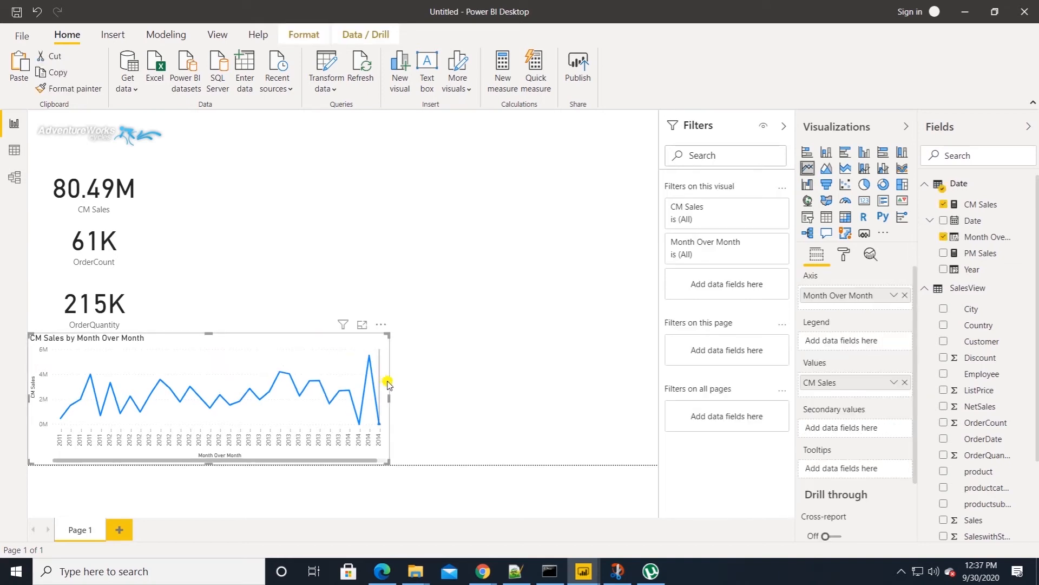
left_click_drag(387, 395, 413, 391)
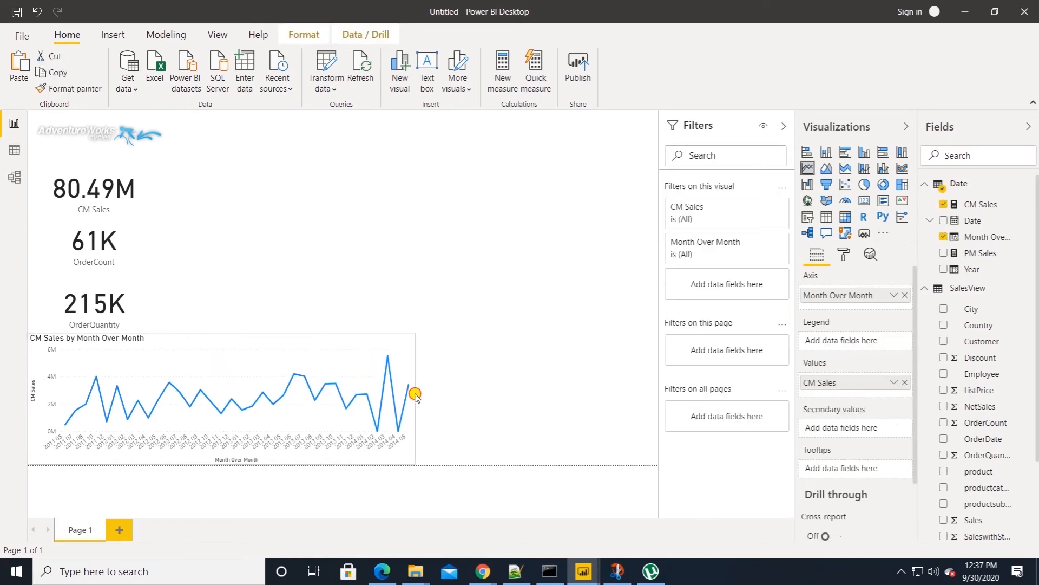
left_click(443, 396)
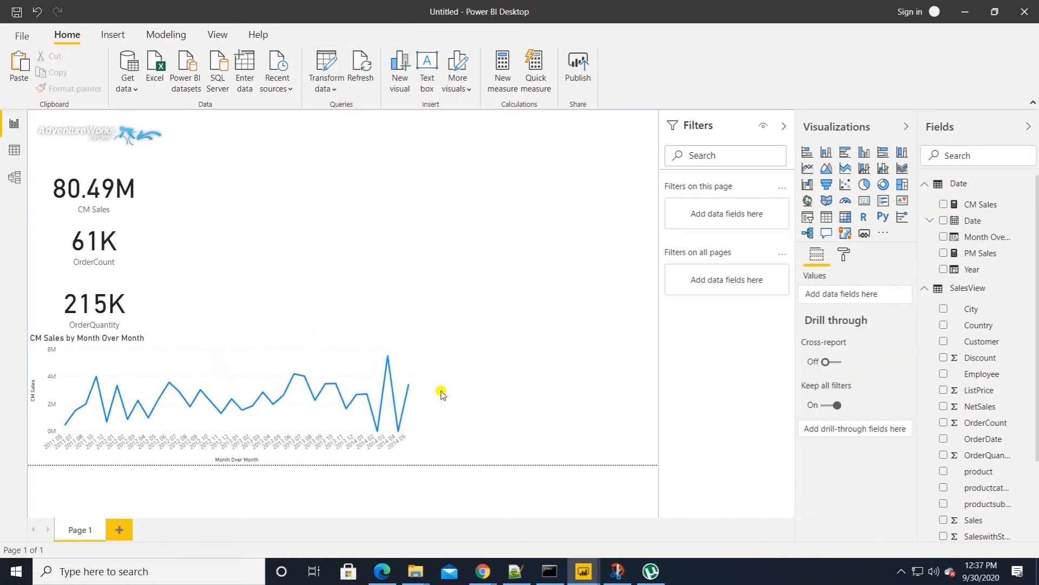
- Add a table visual beside the cards and enlarge it to span the height of the three cards
left_click(826, 218)
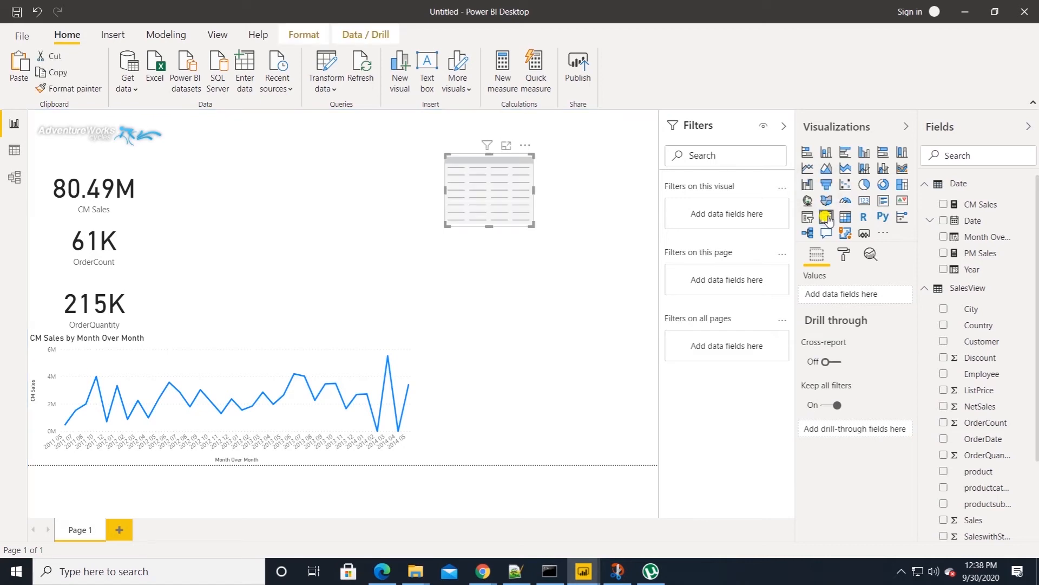
left_click_drag(476, 162, 212, 173)
left_click_drag(262, 233, 336, 318)
- Fill the table with product, OrderQuantity and CM Sales, and widen it until all three columns fit
left_click_drag(969, 476, 865, 295)
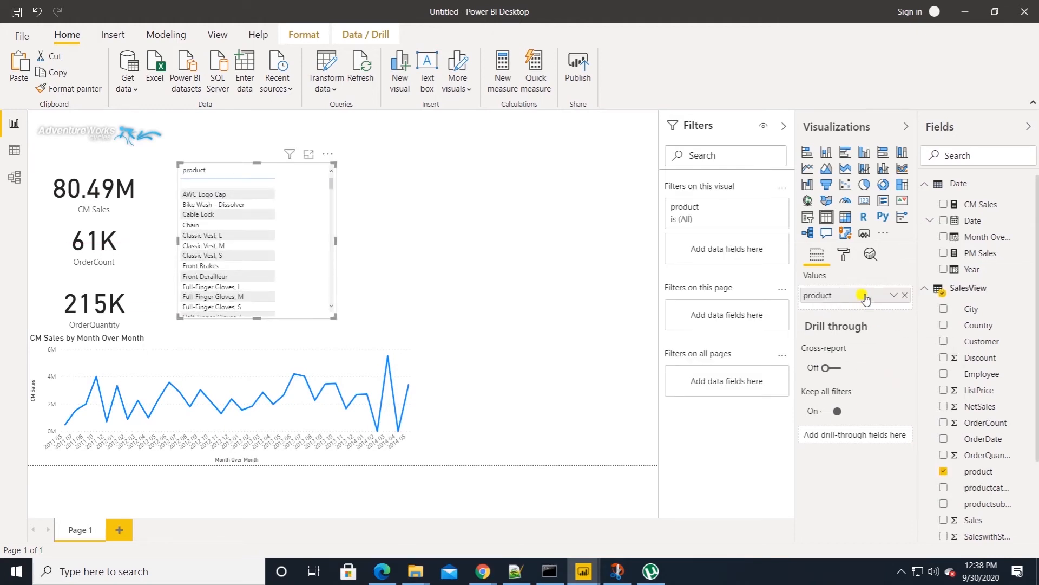
left_click_drag(977, 208, 883, 310)
left_click_drag(989, 461, 866, 300)
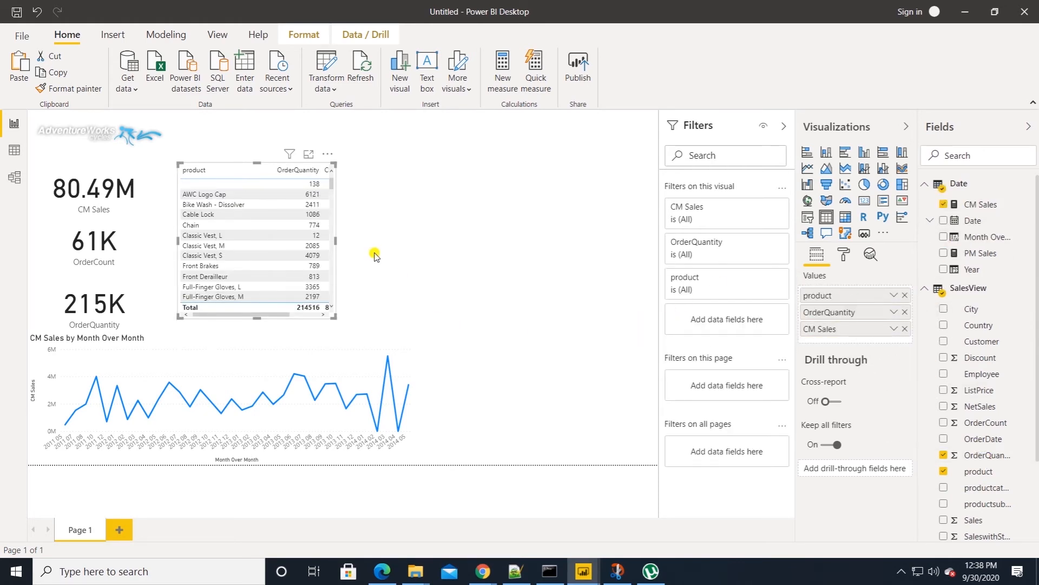
left_click_drag(338, 242, 392, 245)
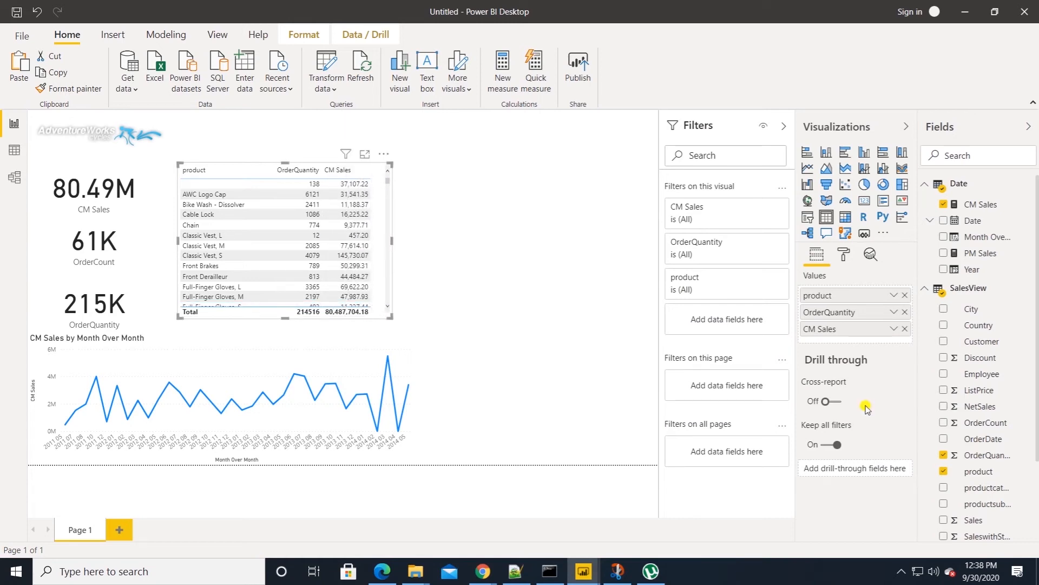
- Filter the table's product field to the Top 10 by CM Sales, and shrink the table to fit the remaining rows
left_click(780, 206)
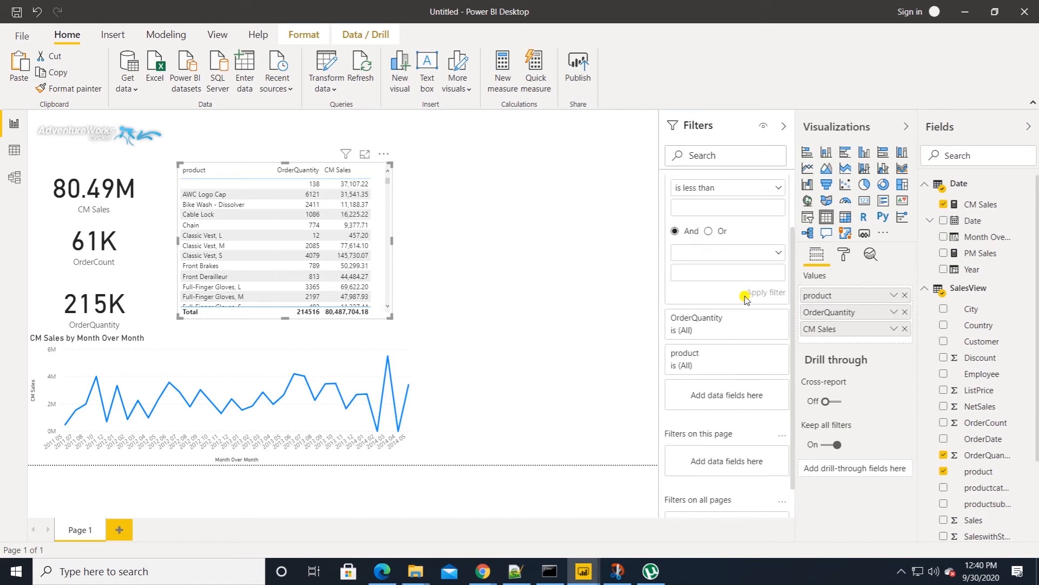
scroll(745, 299, "down", 1)
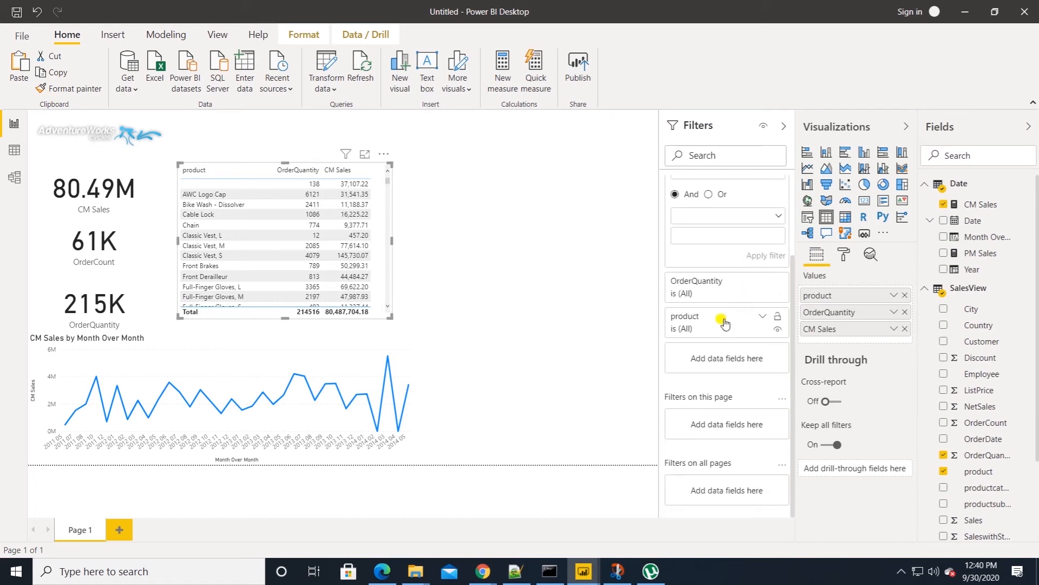
left_click(763, 316)
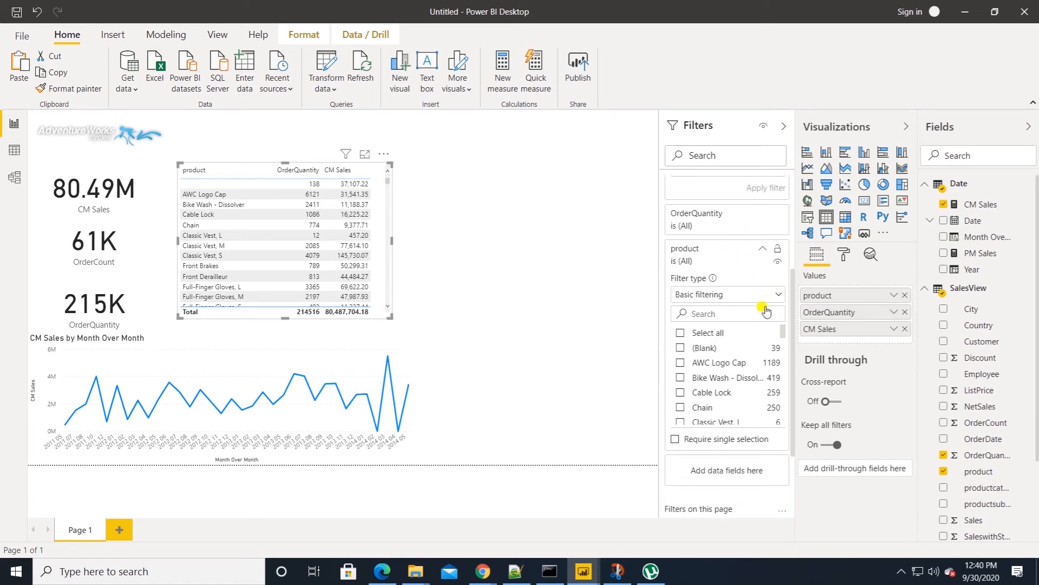
left_click(771, 295)
left_click(702, 344)
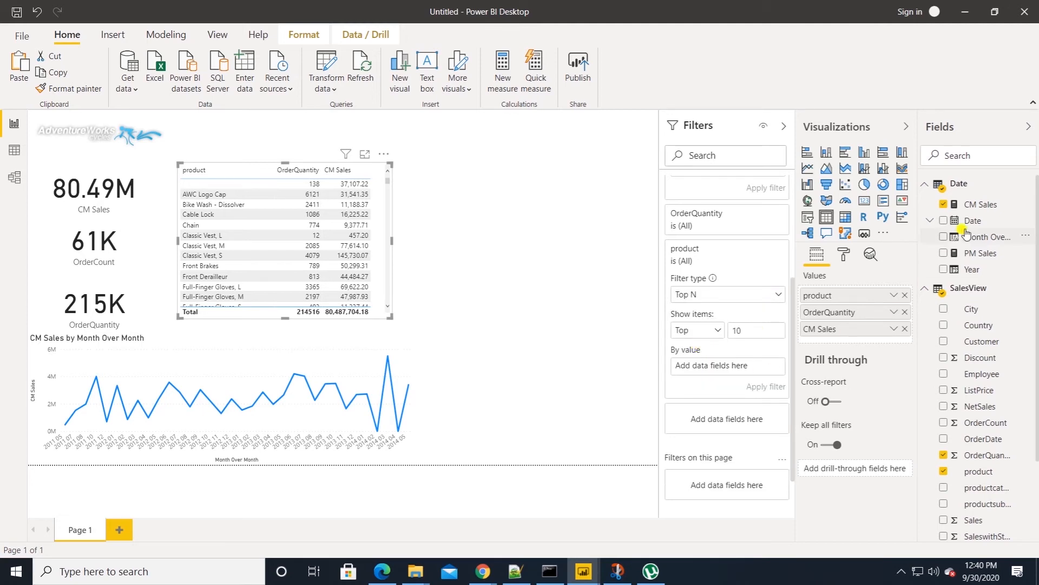
left_click_drag(970, 204, 728, 372)
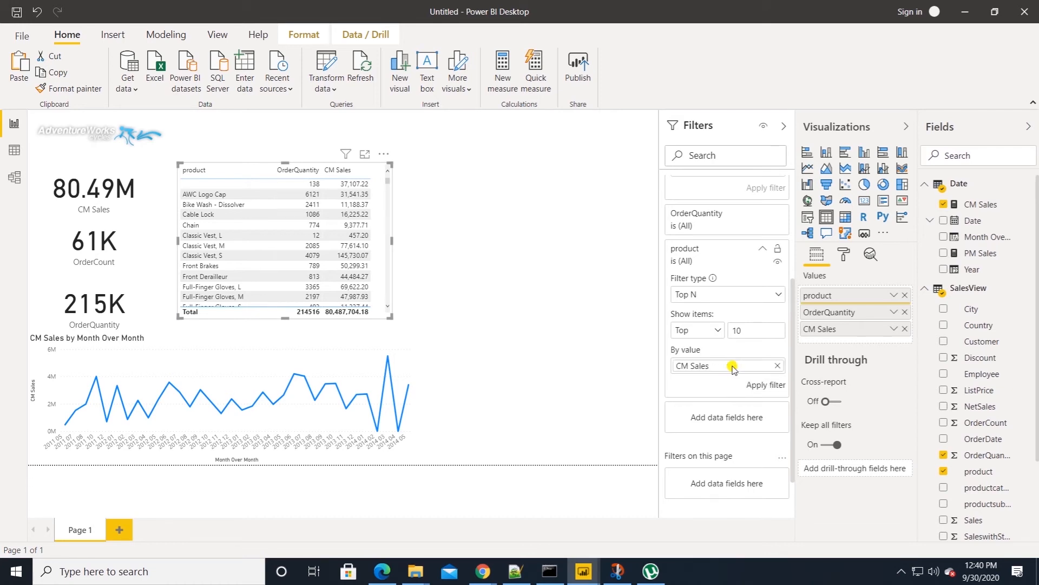
left_click(763, 422)
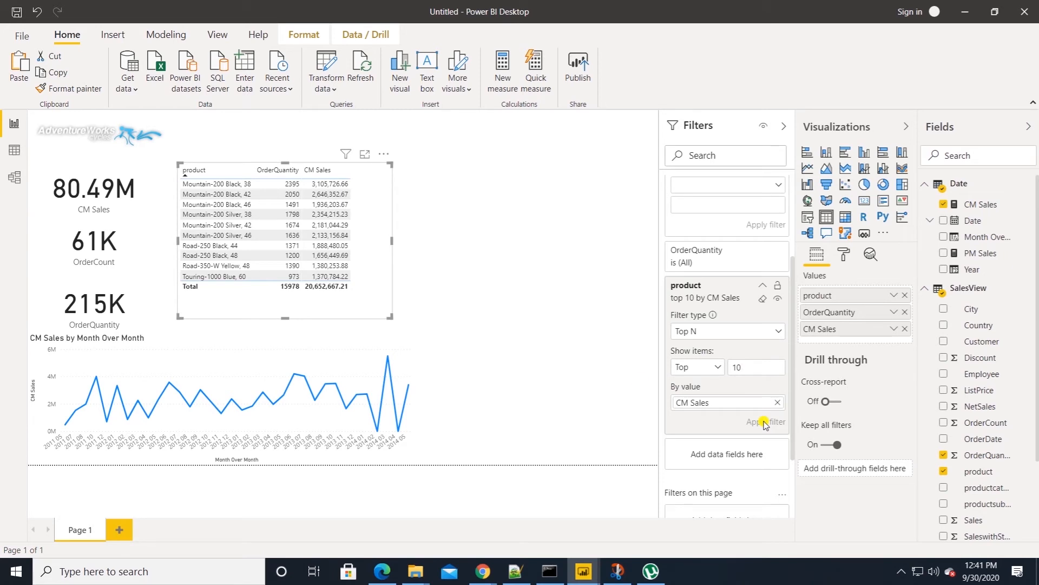
mouse_move(390, 316)
left_mouse_down()
mouse_move(365, 297)
mouse_move(374, 306)
left_mouse_up()
left_click_drag(350, 170, 305, 169)
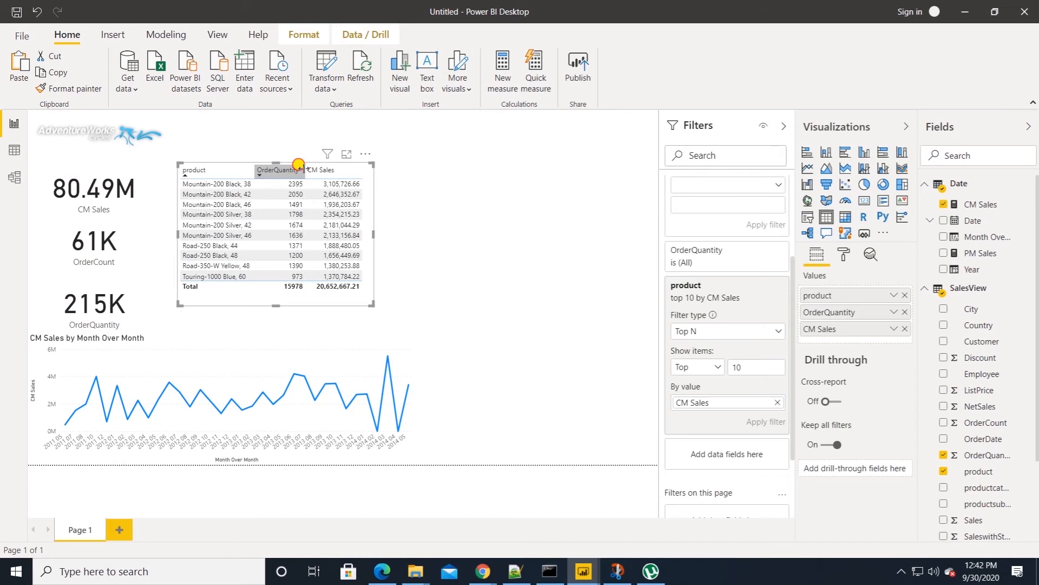
- Turn on the table's title, set it to "Top 10 Products by Sales" and center it
left_click(843, 255)
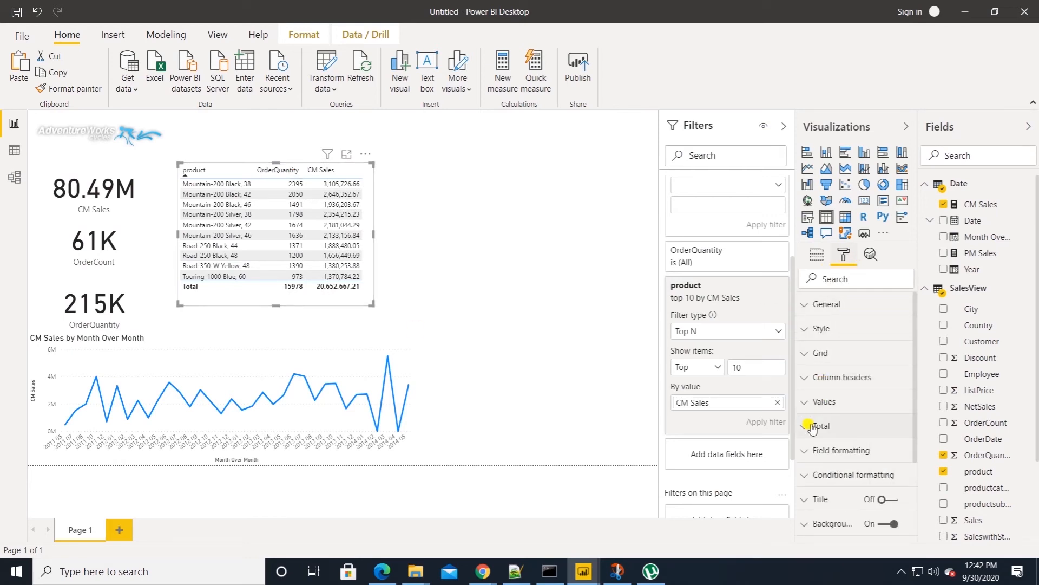
scroll(809, 436, "down", 2)
left_click(882, 431)
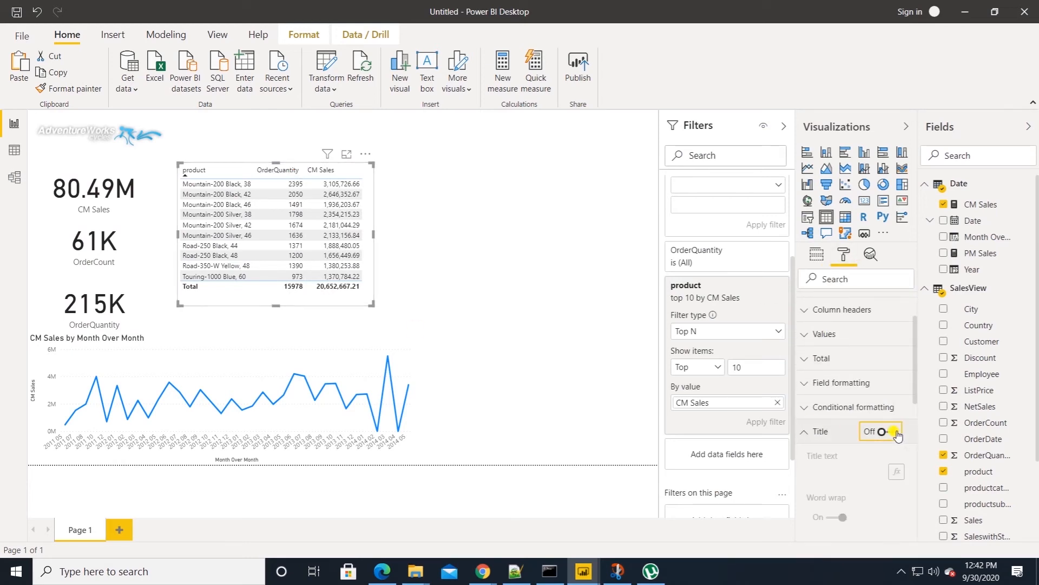
scroll(880, 433, "down", 2)
left_click(841, 404)
type("Tp")
key("BackSpace")
type("op a")
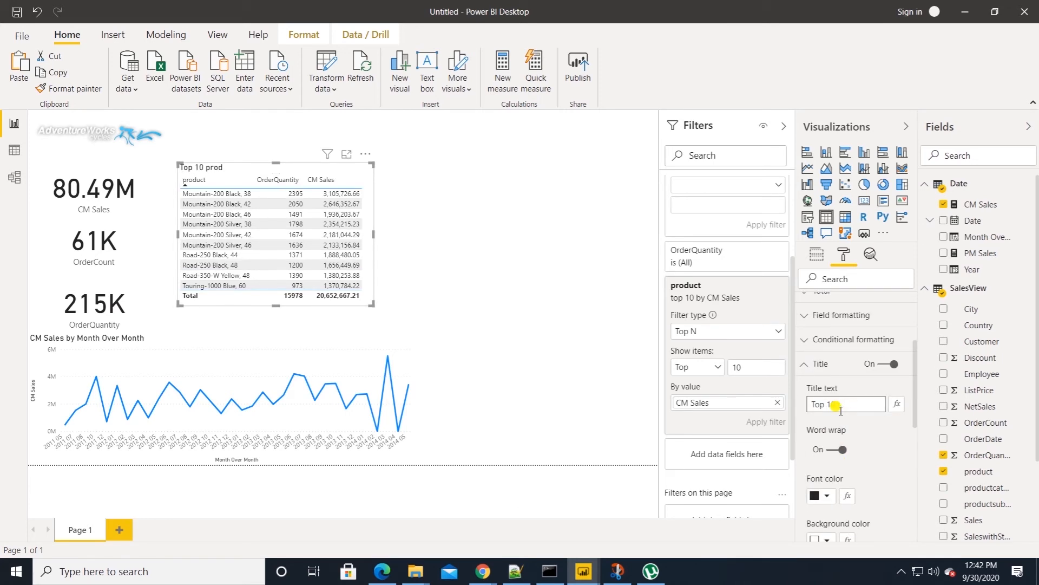
type("by Sales")
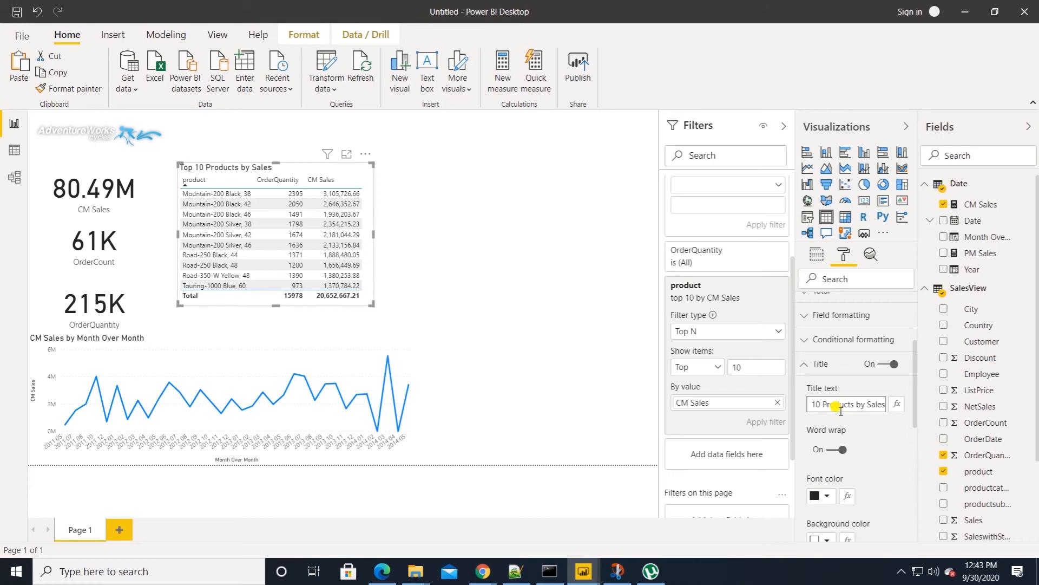
scroll(841, 466, "down", 2)
left_click(830, 449)
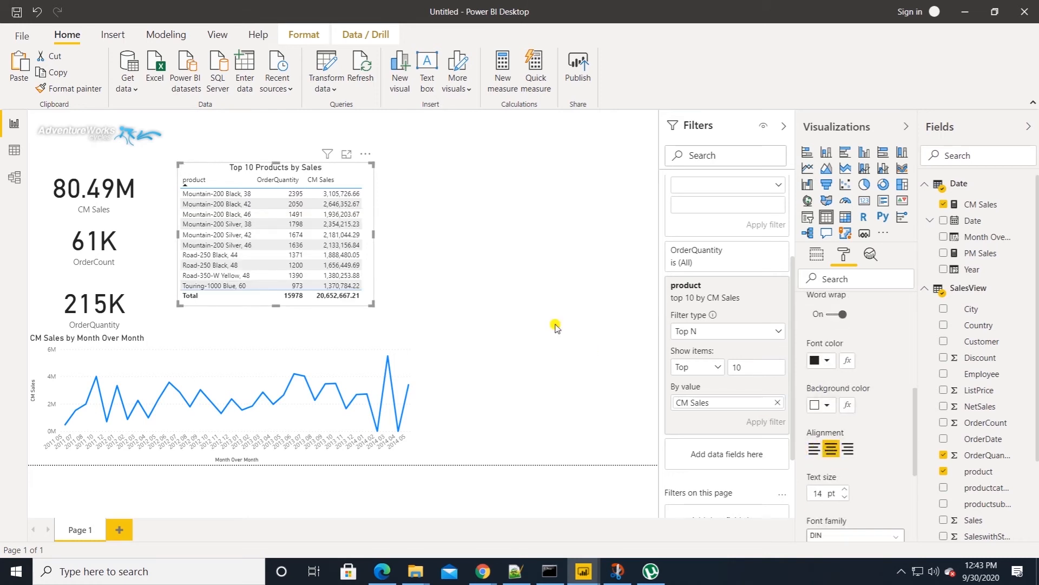
left_click(538, 313)
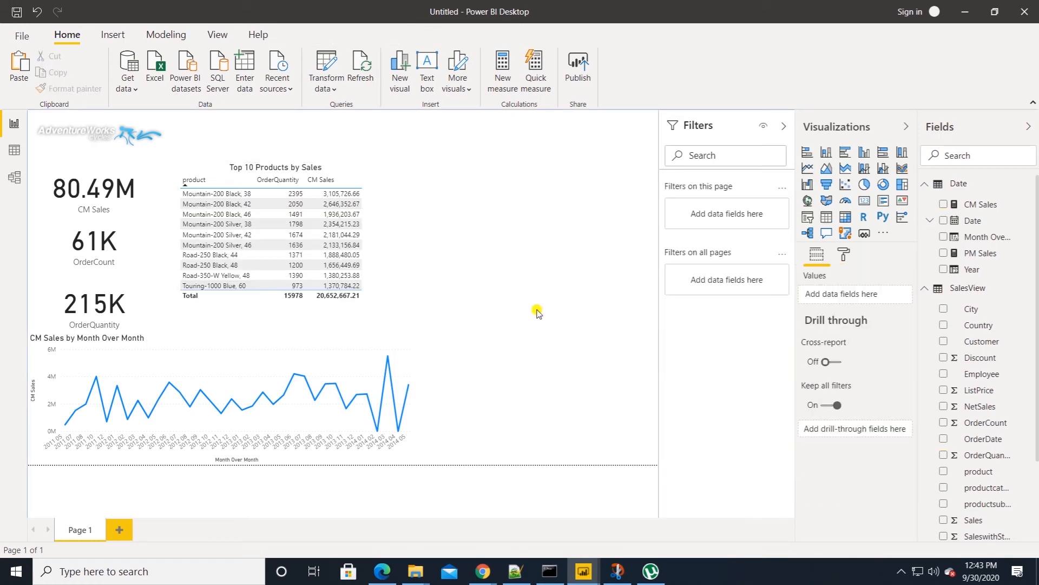
- Move the three cards up closer to the logo and extend the line chart upward to just below them
left_click(105, 155)
left_click(100, 213)
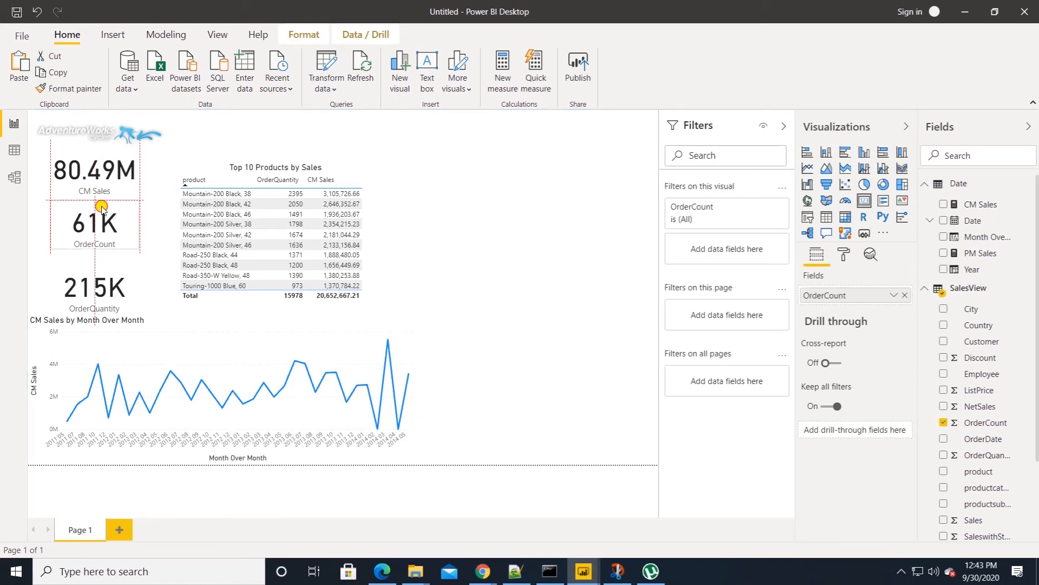
left_click(119, 268)
left_click(233, 327)
left_click_drag(225, 318, 221, 307)
left_click(499, 280)
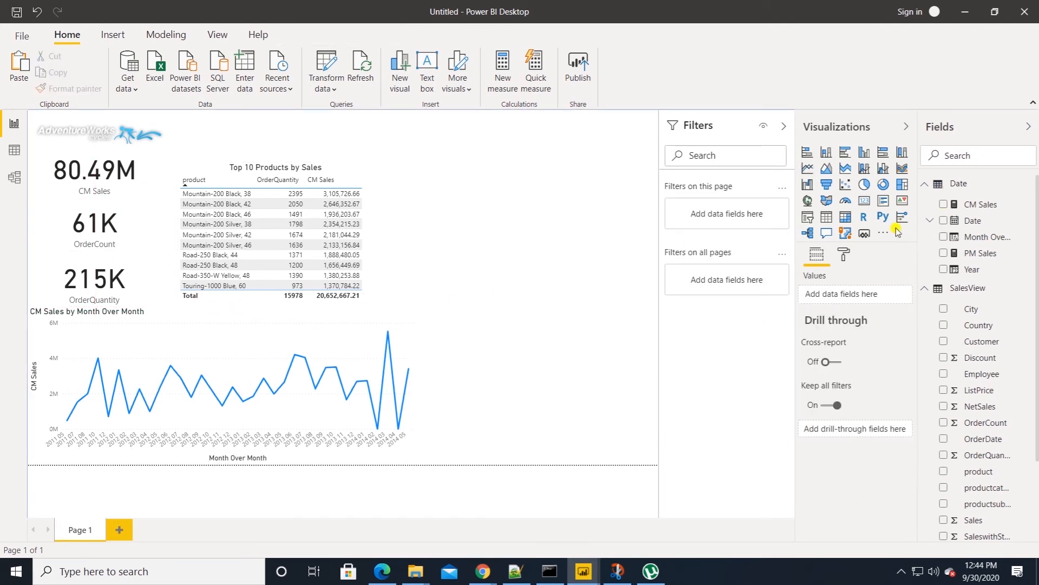
- Add a wide clustered column chart beside the table, with Month Over Month on the axis and CM Sales and PM Sales as values
left_click(865, 153)
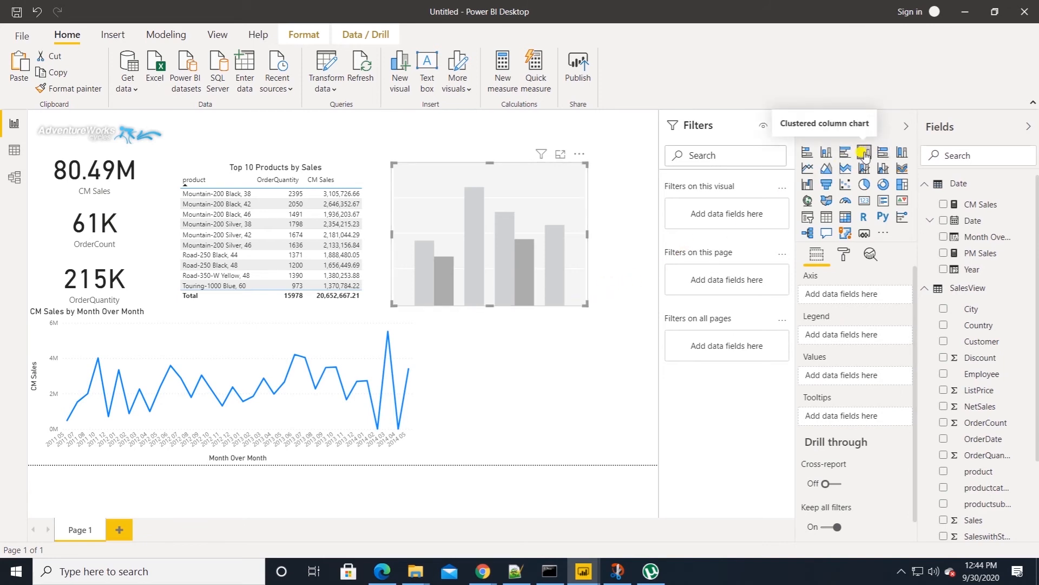
left_click_drag(584, 305, 639, 305)
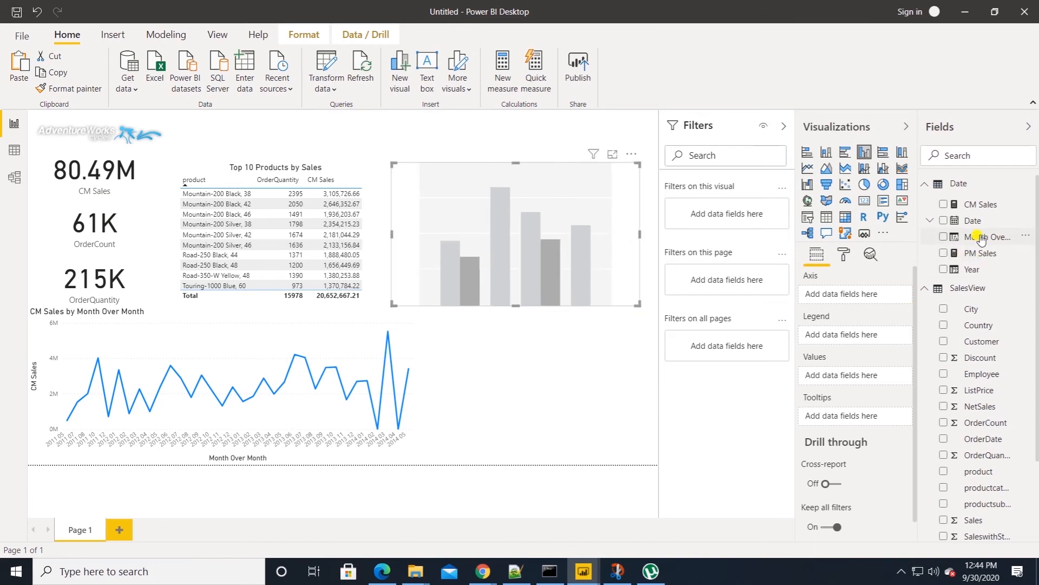
left_click_drag(981, 238, 834, 302)
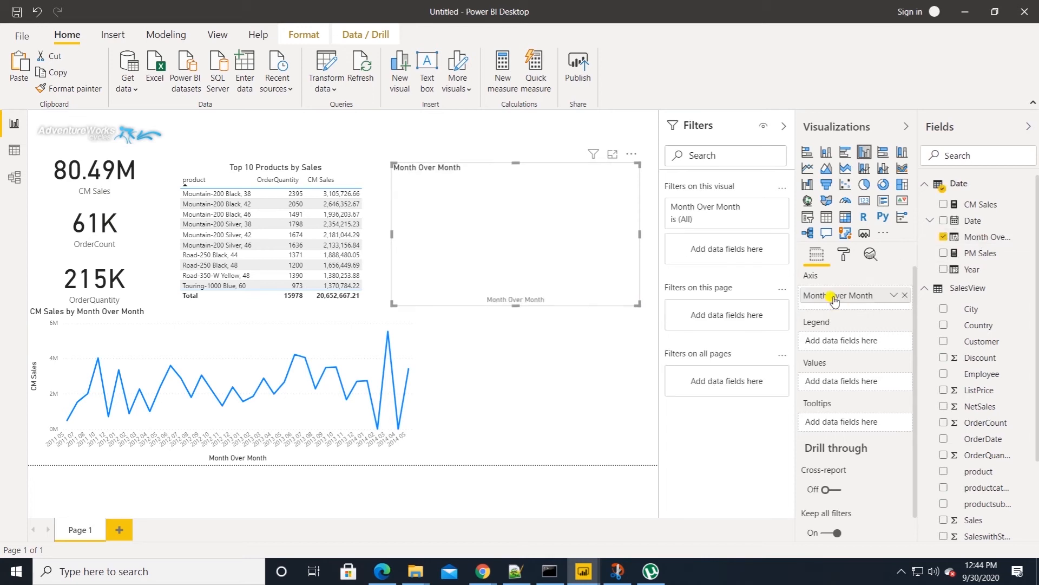
left_click_drag(980, 204, 851, 382)
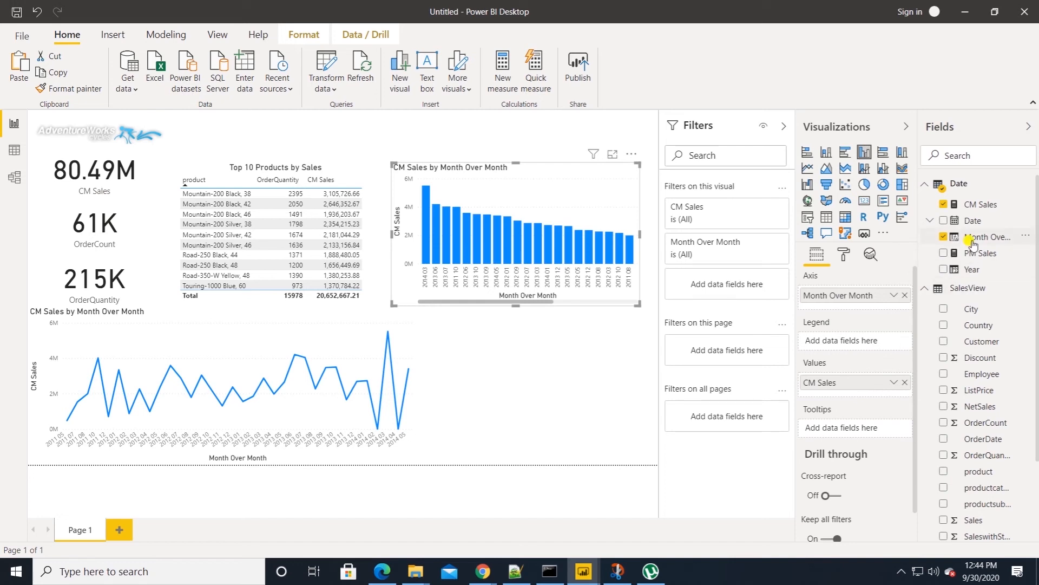
left_click_drag(862, 391, 863, 393)
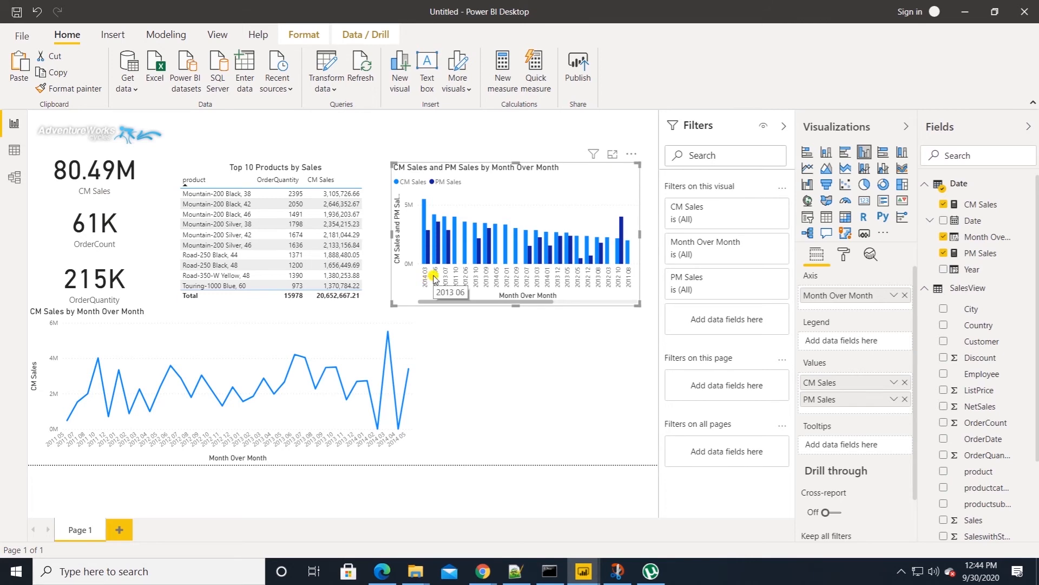
- Sort the clustered column chart by Month Over Month in ascending order
left_click(631, 154)
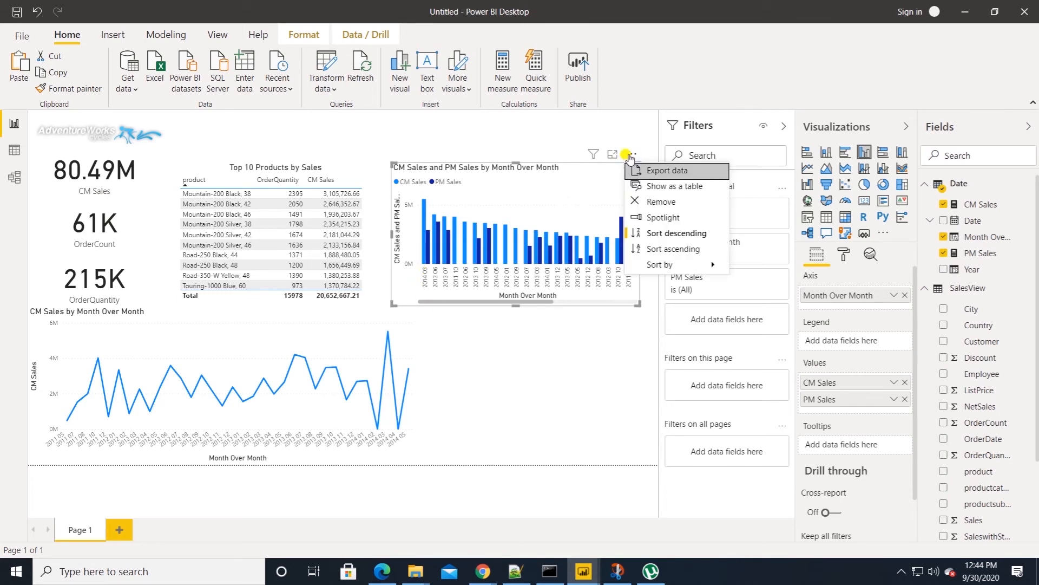
mouse_move(687, 271)
left_click(767, 268)
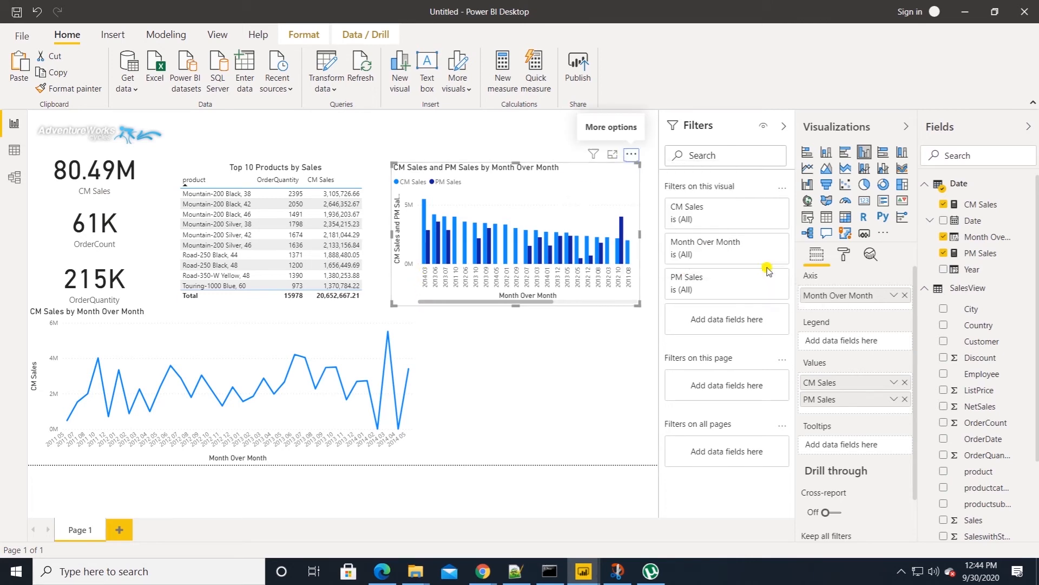
left_click(631, 154)
left_click(666, 249)
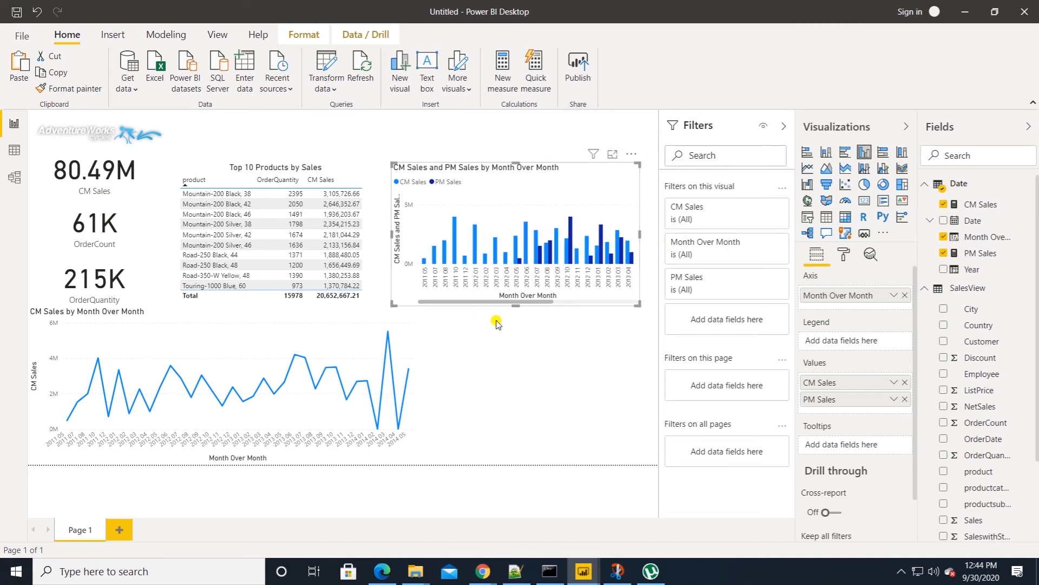
- Center the title of the clustered column chart
left_click(844, 254)
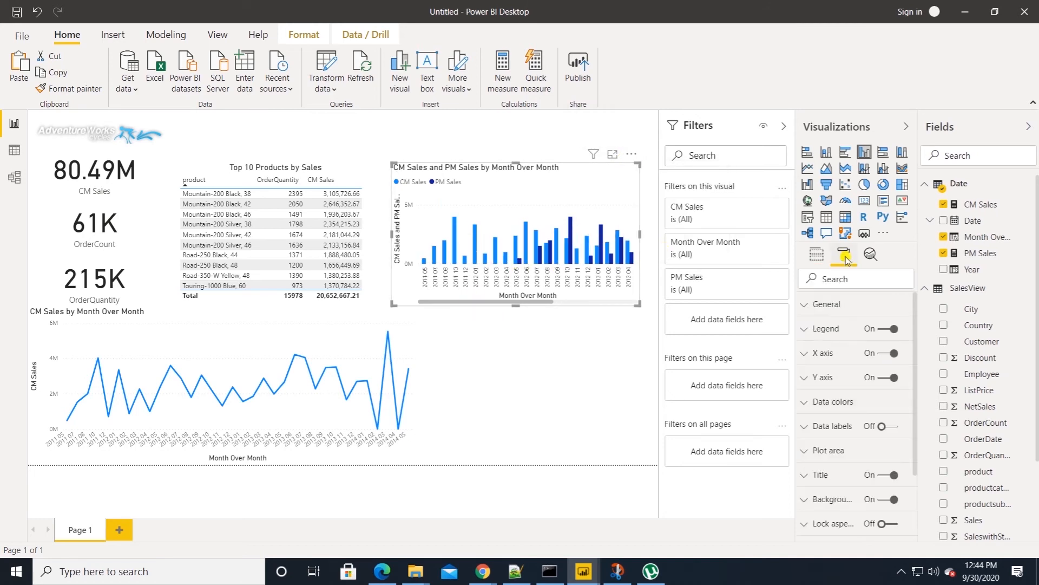
left_click(822, 476)
scroll(824, 479, "down", 5)
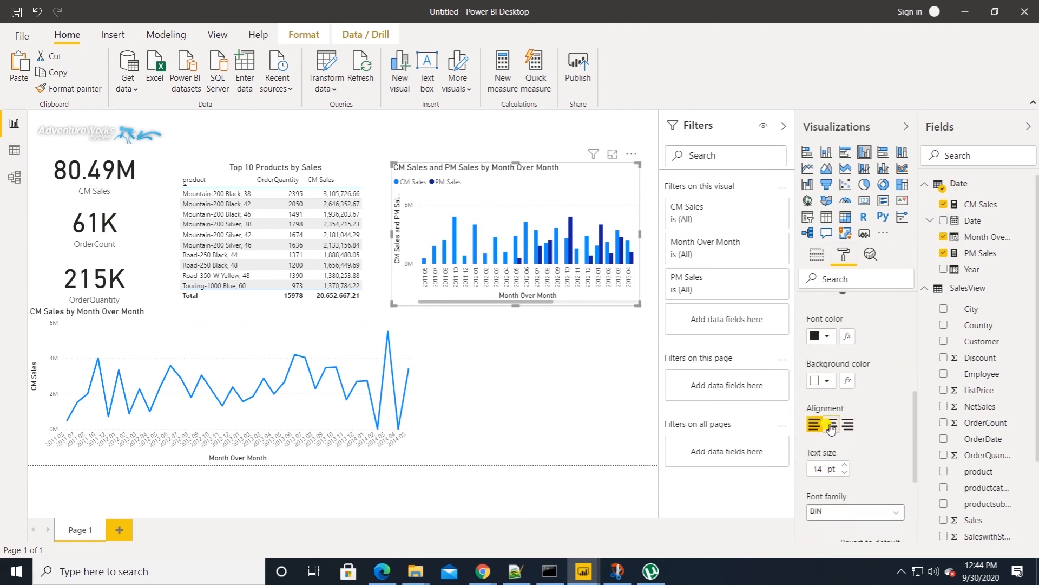
left_click(831, 425)
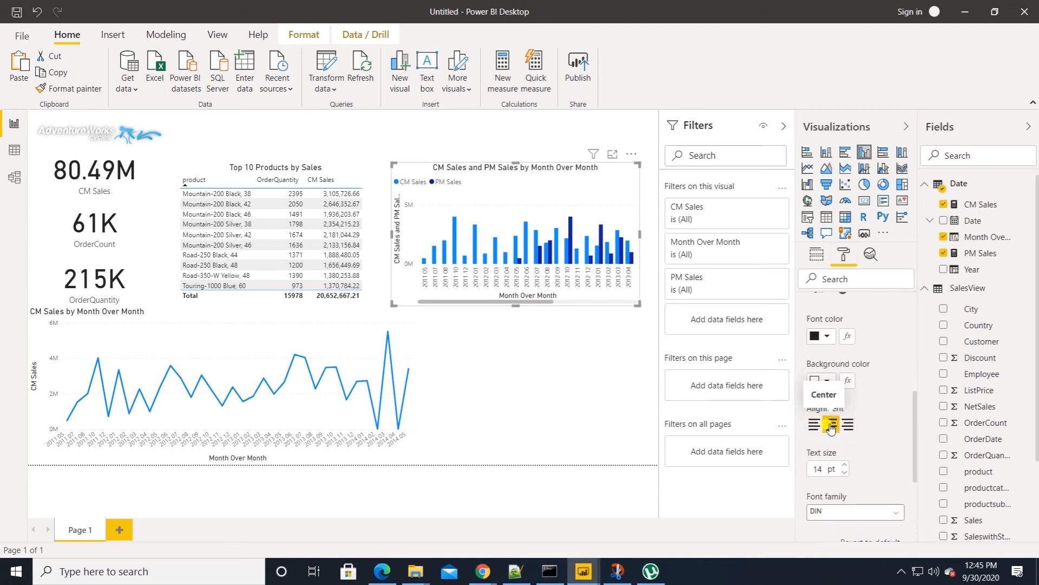
- Center the title of the CM Sales line chart
left_click(346, 332)
scroll(840, 388, "down", 5)
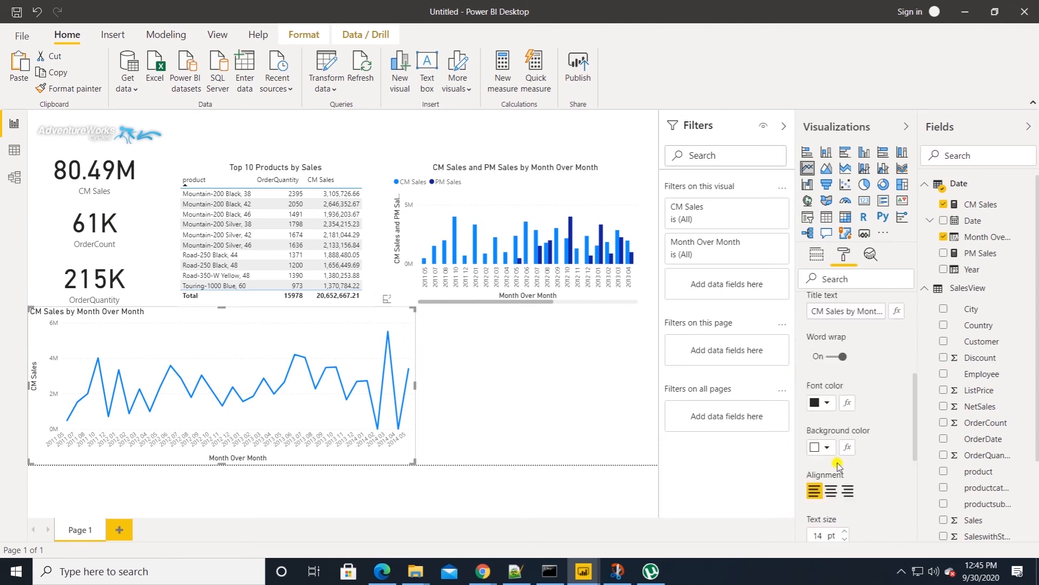
left_click(831, 461)
left_click(578, 359)
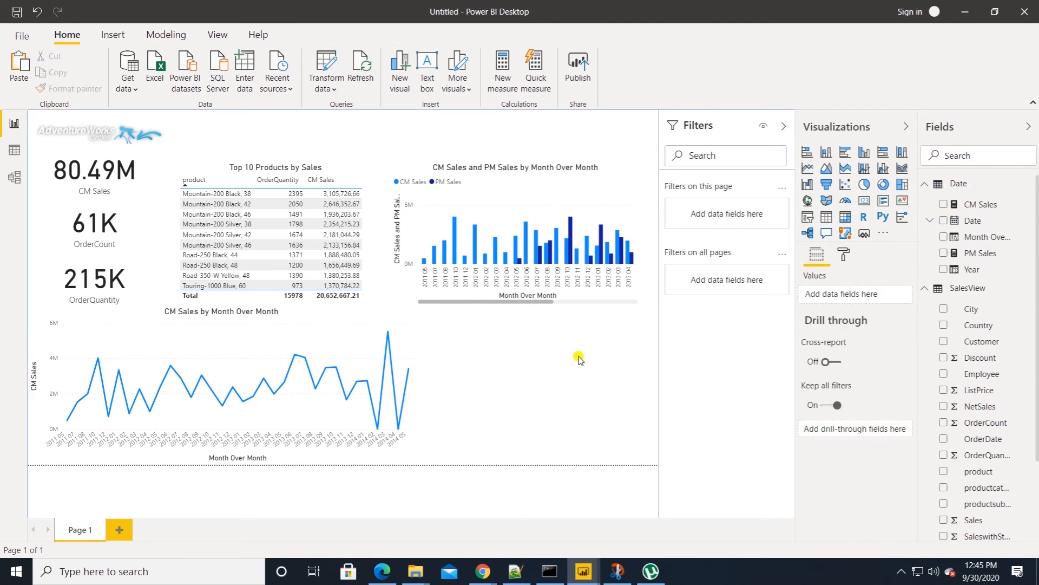
- Move the clustered column chart closer to the table and widen it to the page's right edge
left_click_drag(422, 302, 396, 301)
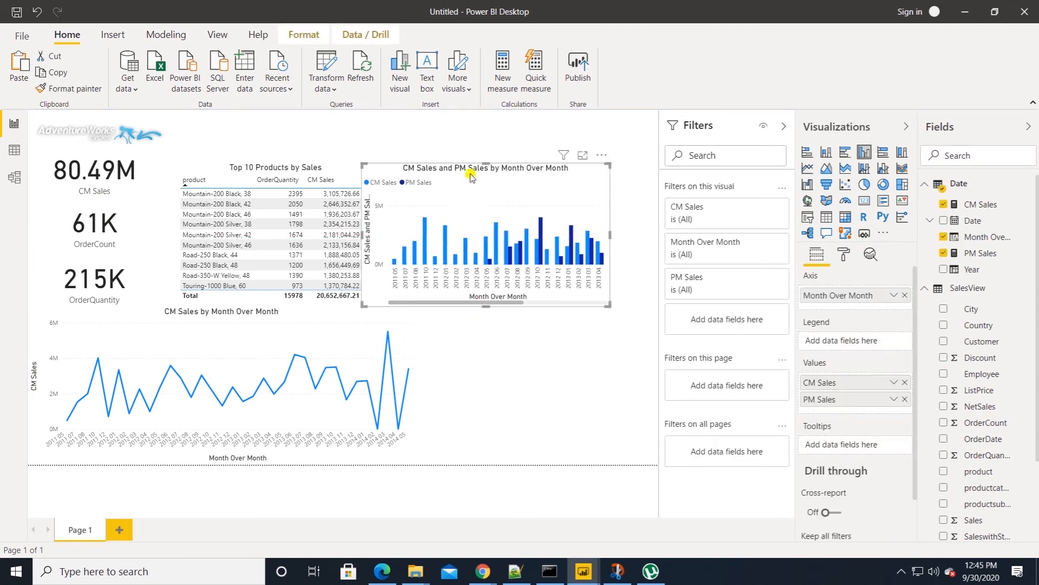
mouse_move(473, 176)
left_mouse_down()
mouse_move(497, 177)
mouse_move(487, 178)
left_mouse_up()
left_click_drag(623, 233, 638, 234)
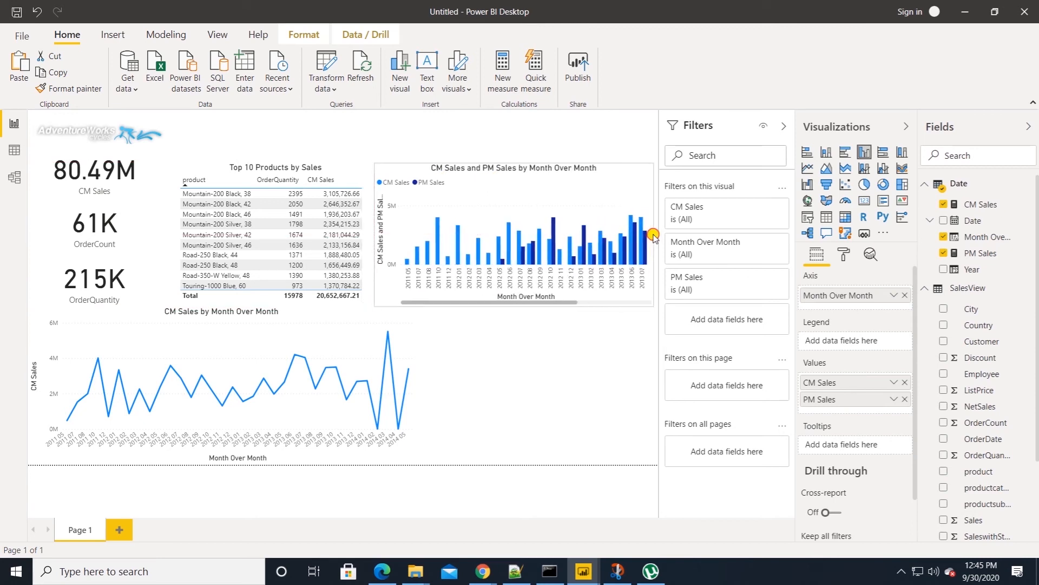
left_click(599, 329)
left_click(489, 212)
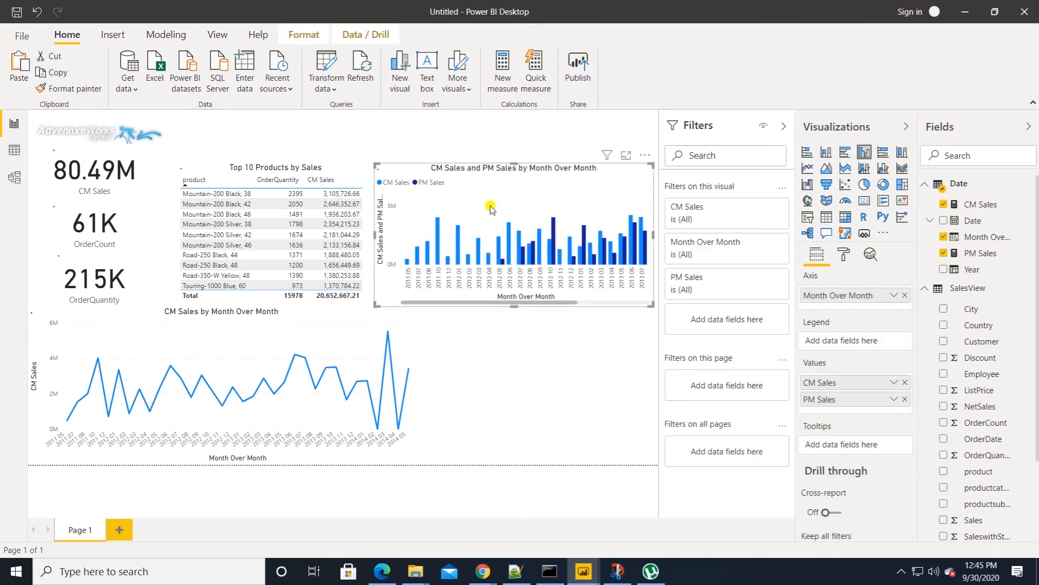
- Turn off the X-axis and Y-axis titles of the clustered column chart
left_click(844, 254)
scroll(842, 413, "down", 5)
left_click(828, 456)
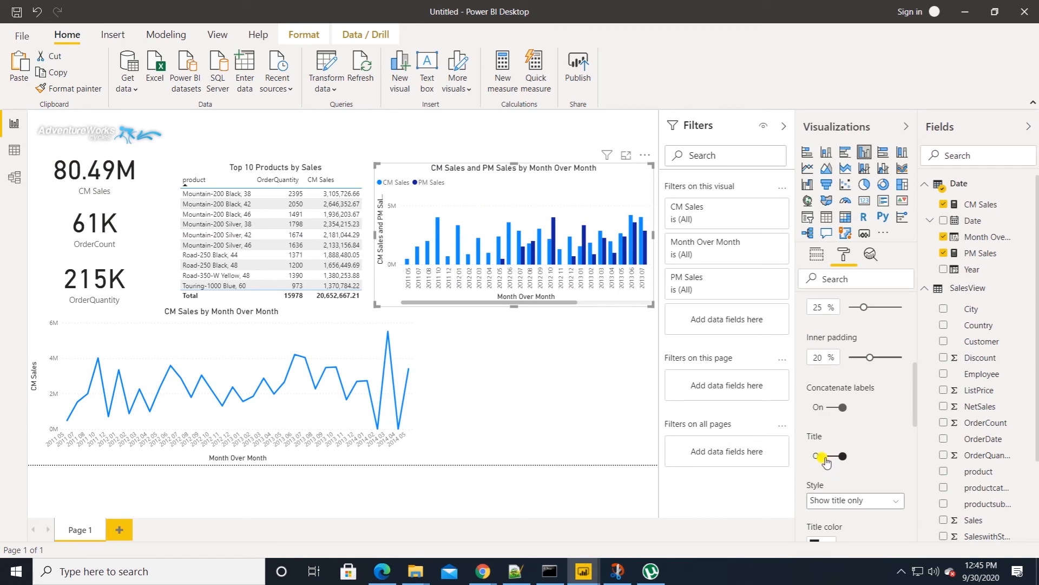
scroll(845, 422, "up", 5)
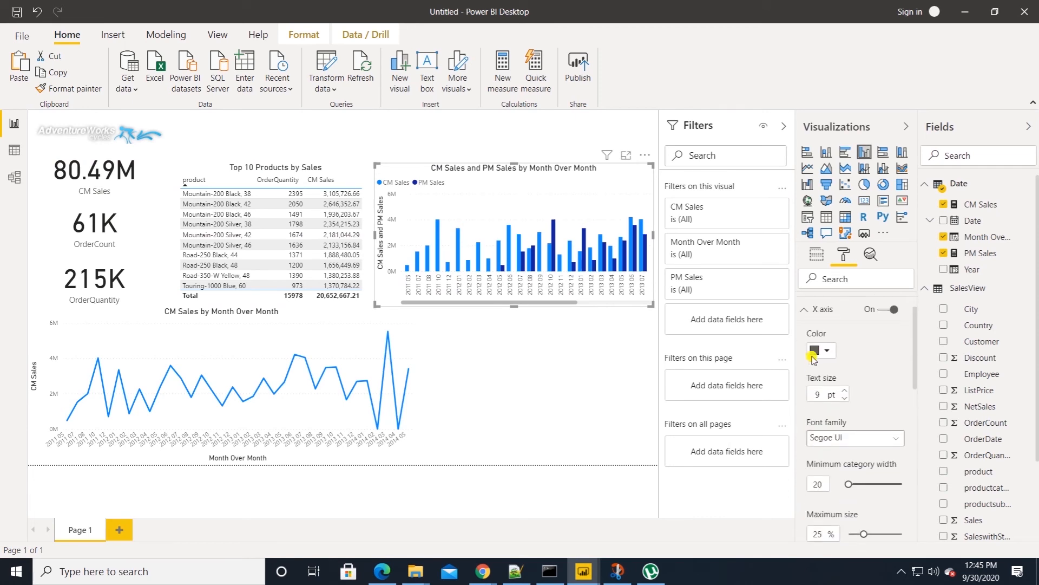
left_click(805, 353)
left_click(805, 353)
scroll(818, 433, "down", 5)
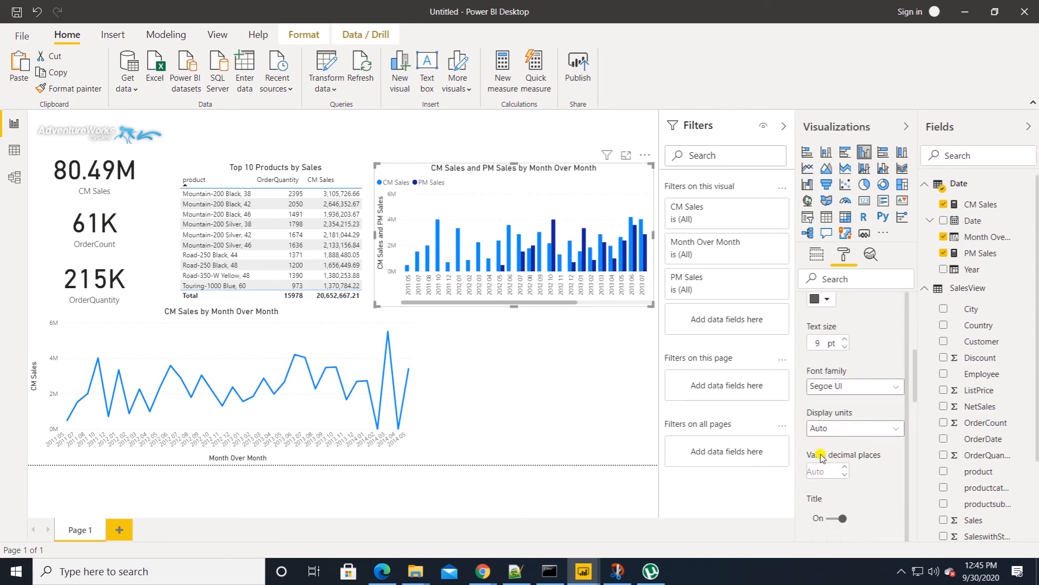
left_click(829, 454)
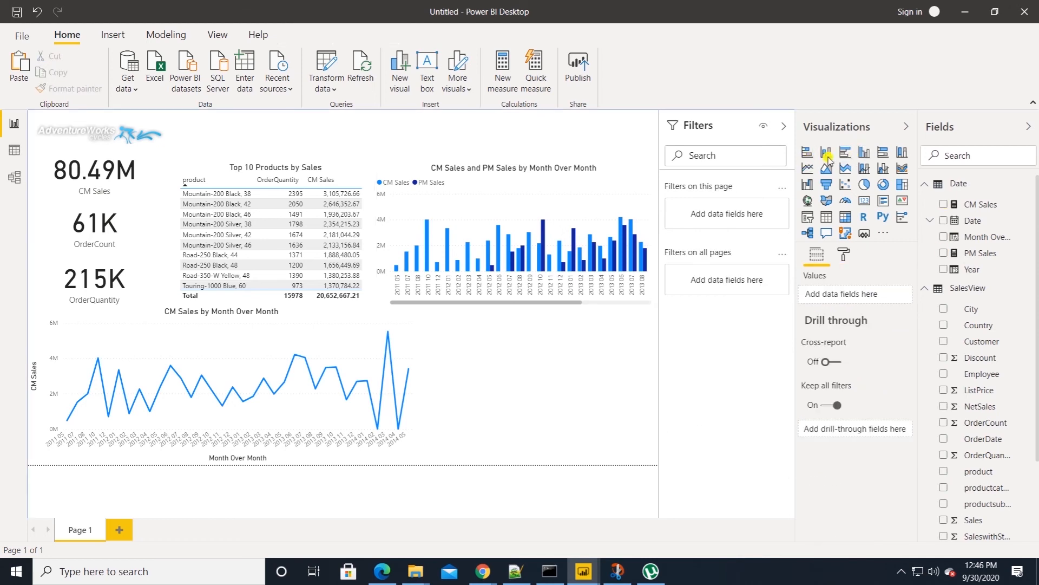
- Add a 100% stacked bar chart with Country as axis, productcategory as legend and CM Sales as values
left_click(883, 152)
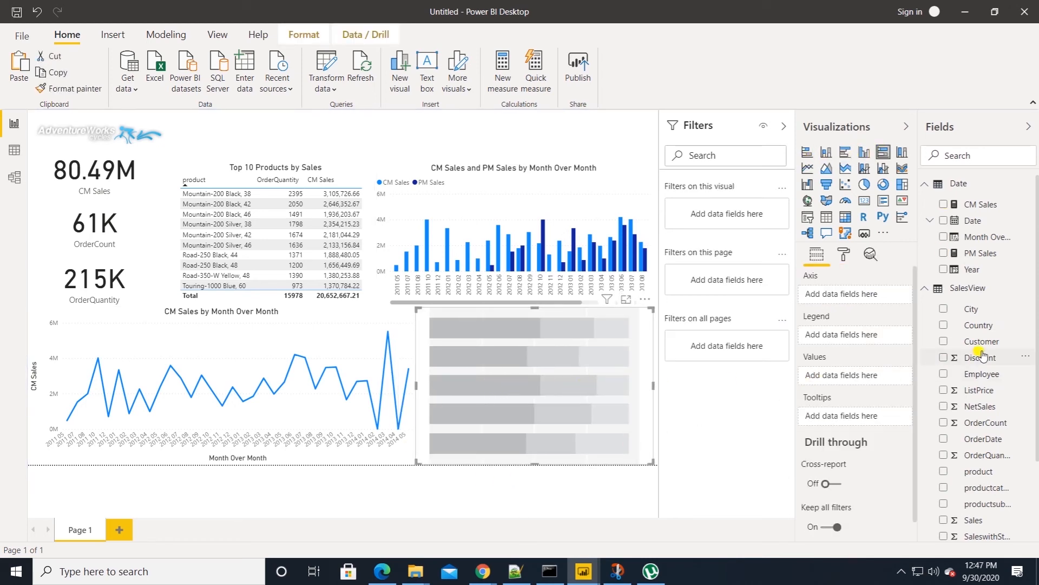
left_click_drag(977, 325, 872, 303)
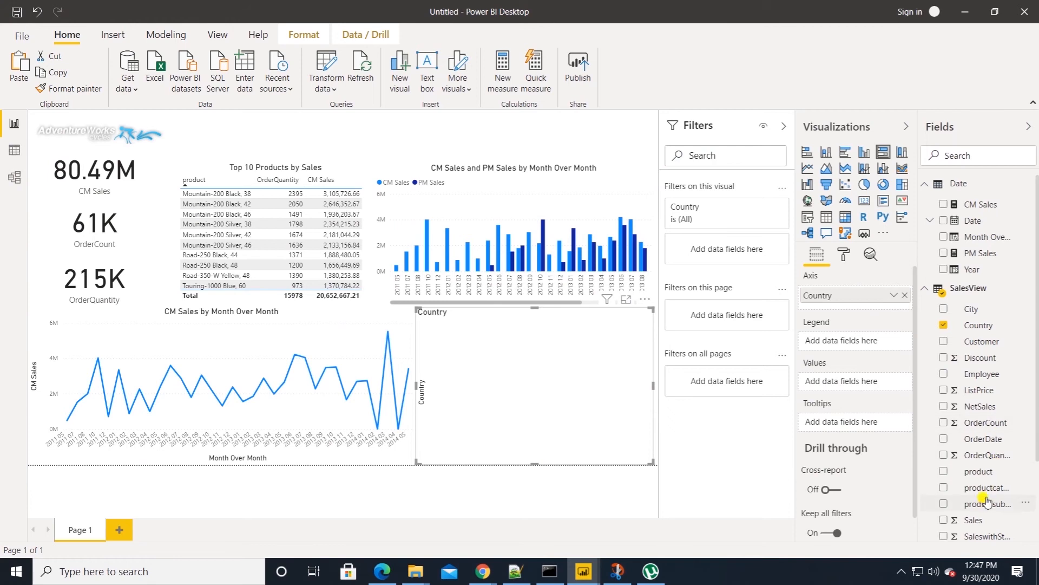
left_click_drag(875, 347, 875, 345)
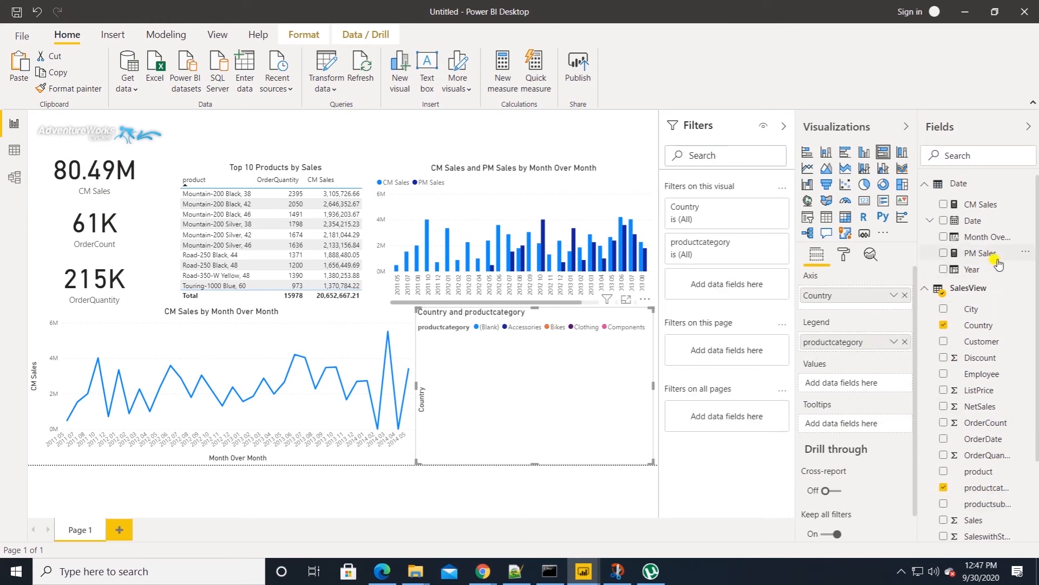
left_click_drag(980, 209, 854, 386)
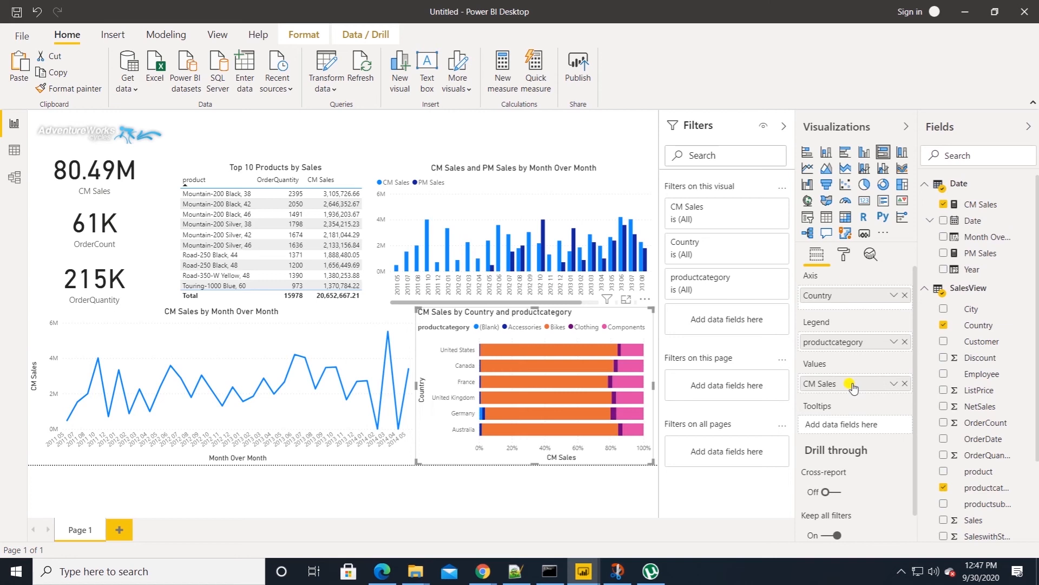
- Turn off the Y-axis title of the 100% stacked bar chart
left_click(845, 255)
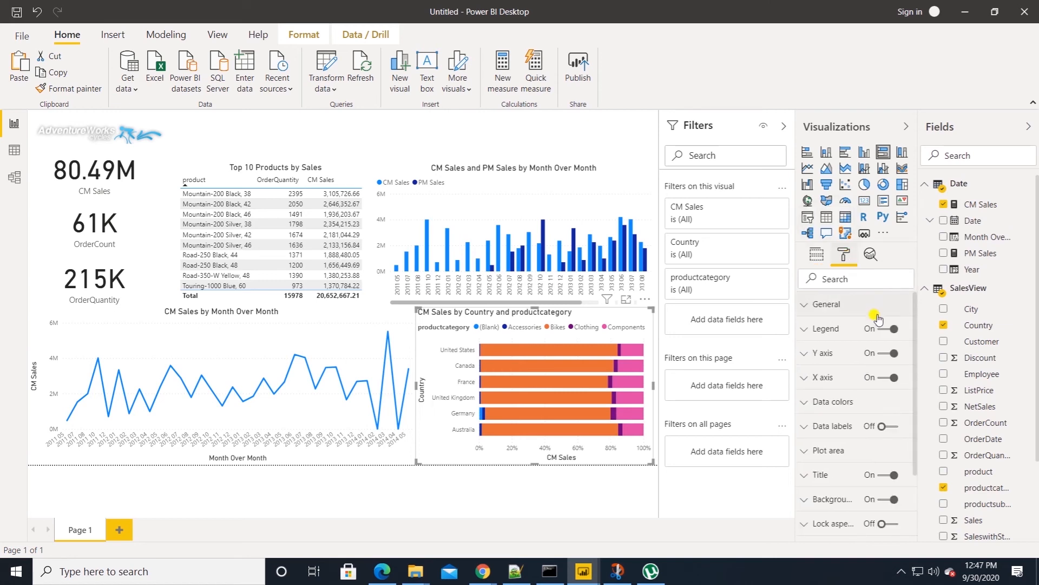
left_click(821, 327)
scroll(824, 433, "down", 5)
scroll(825, 449, "up", 5)
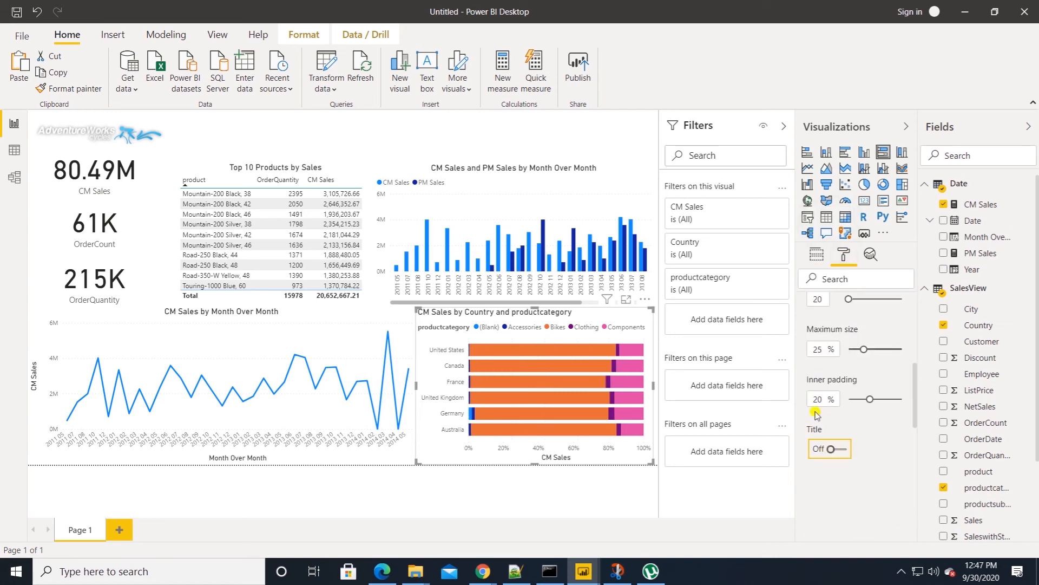
left_click(807, 355)
- Turn off the X-axis title of the 100% stacked bar chart and turn on its data labels
left_click(802, 377)
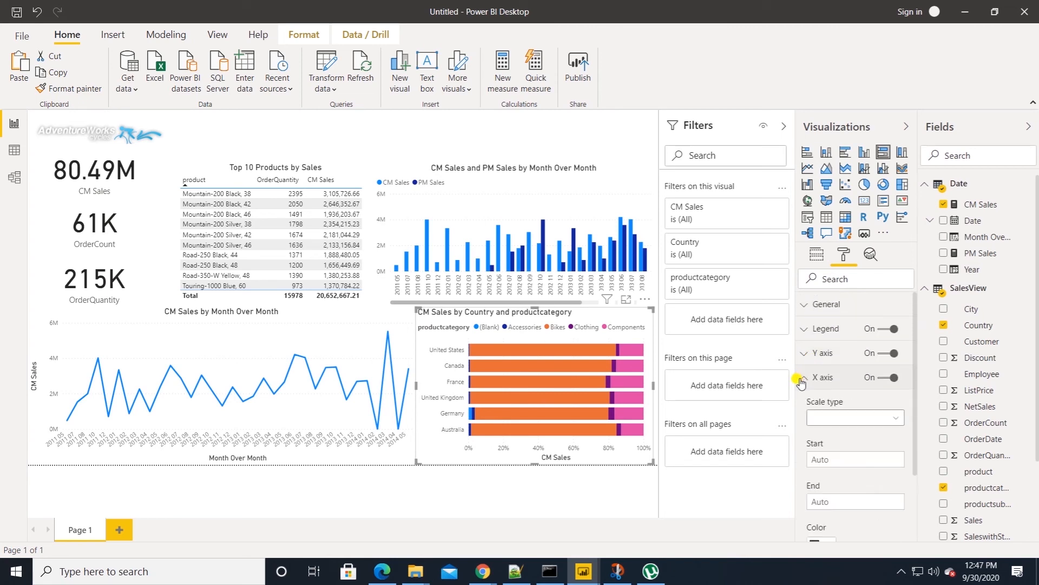
scroll(840, 501, "down", 5)
left_click(838, 339)
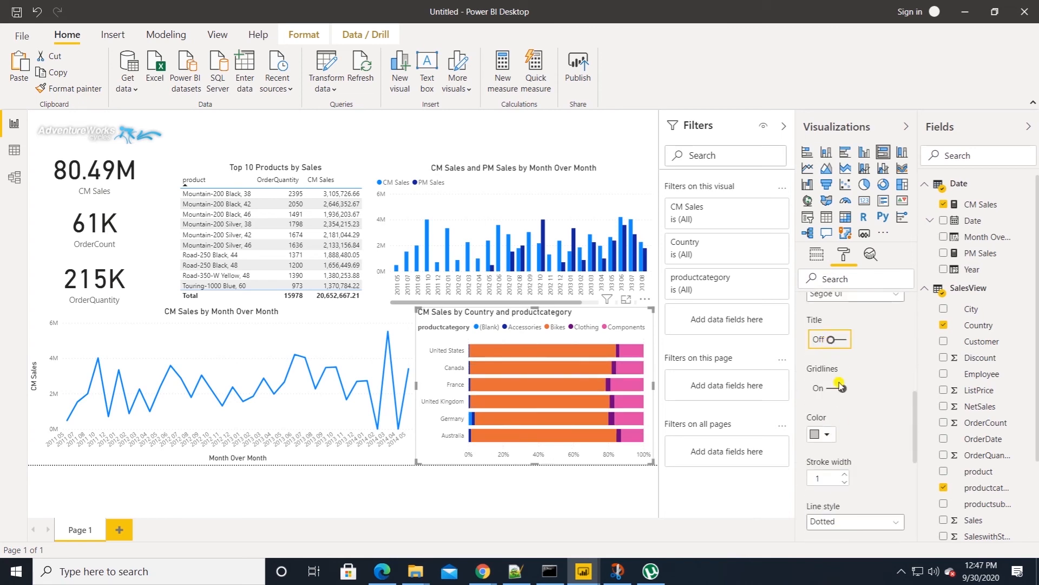
scroll(843, 459, "up", 5)
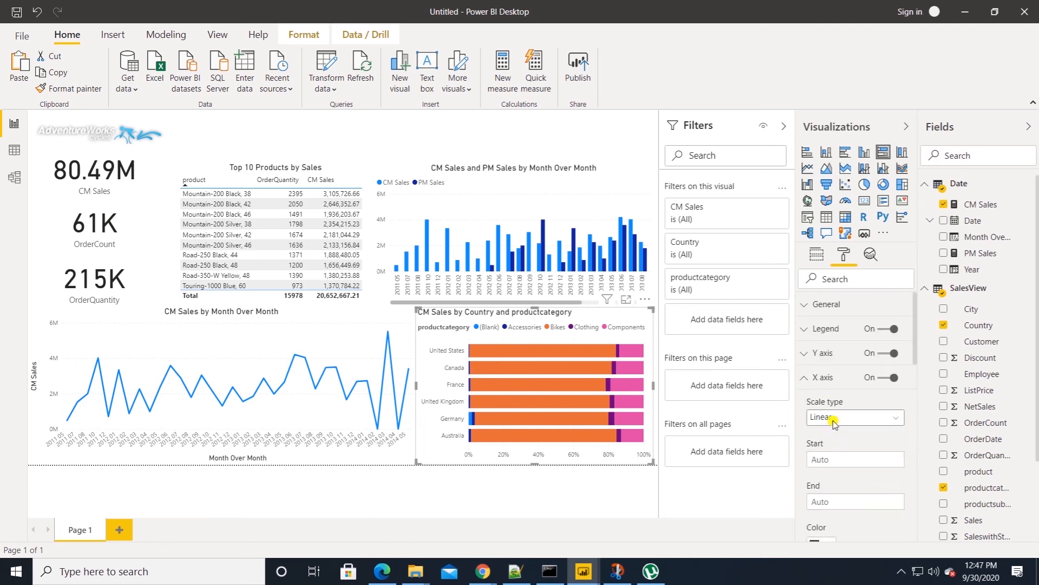
left_click(804, 379)
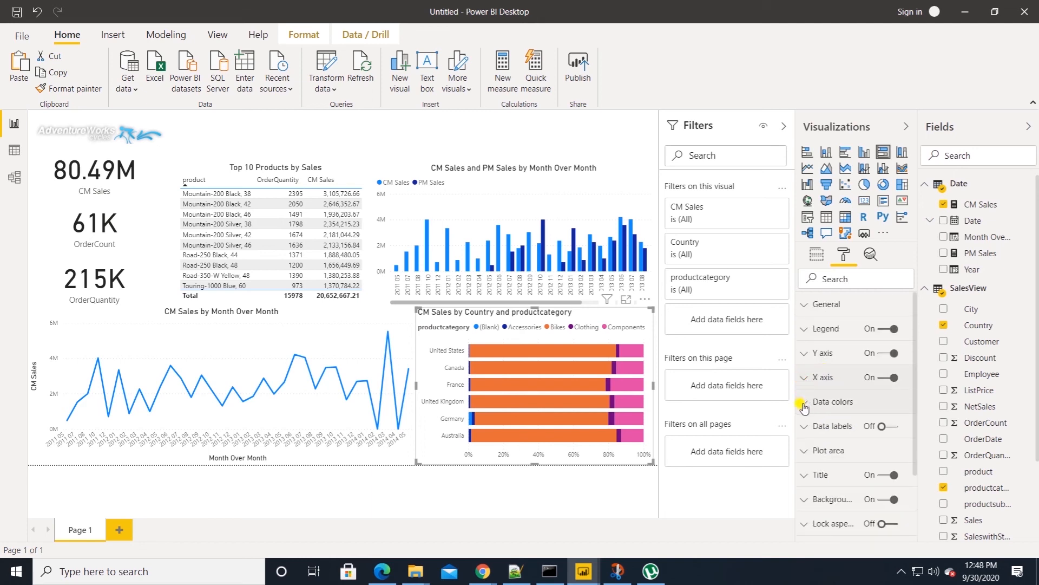
left_click(891, 427)
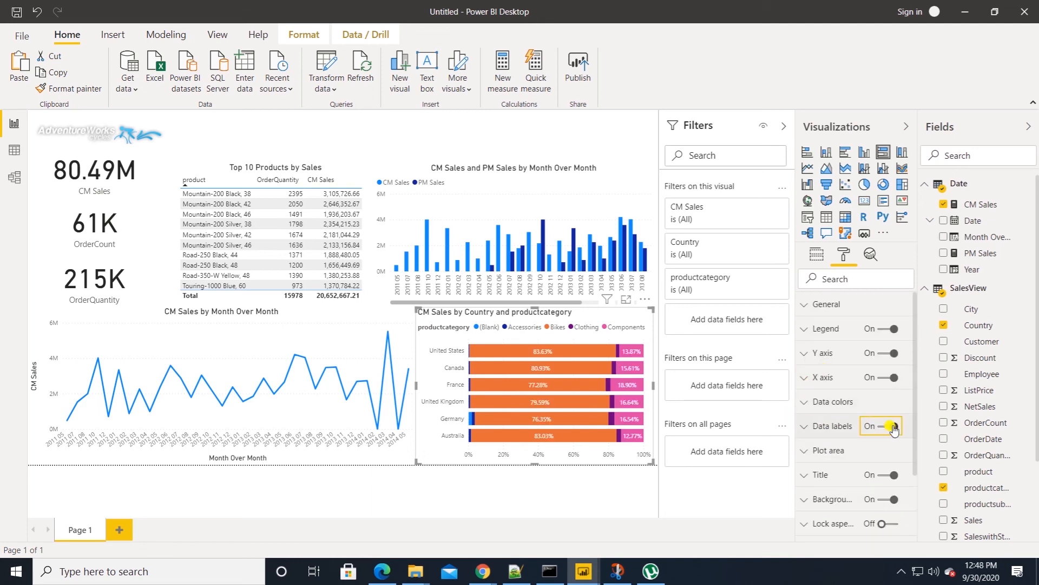
left_click(677, 316)
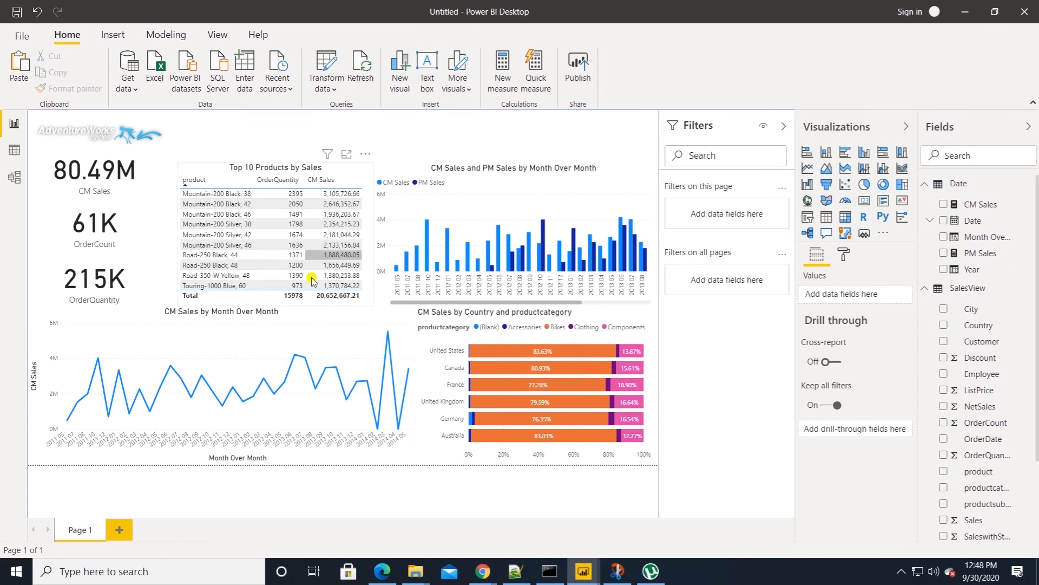
- Add a Year slicer, shrink its height and place it beside the logo above the top 10 products table
mouse_move(267, 329)
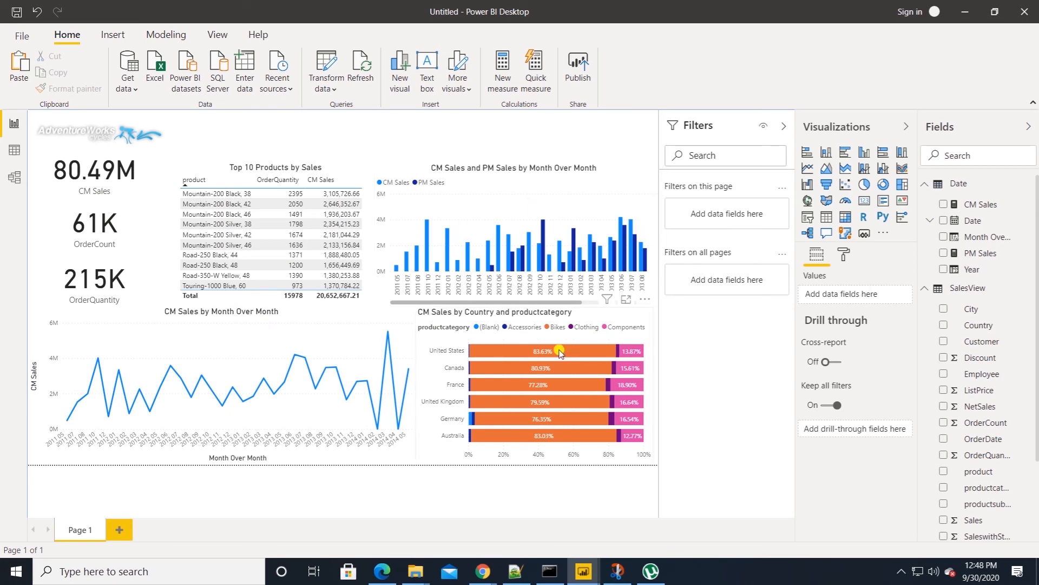
mouse_move(560, 353)
left_click(806, 218)
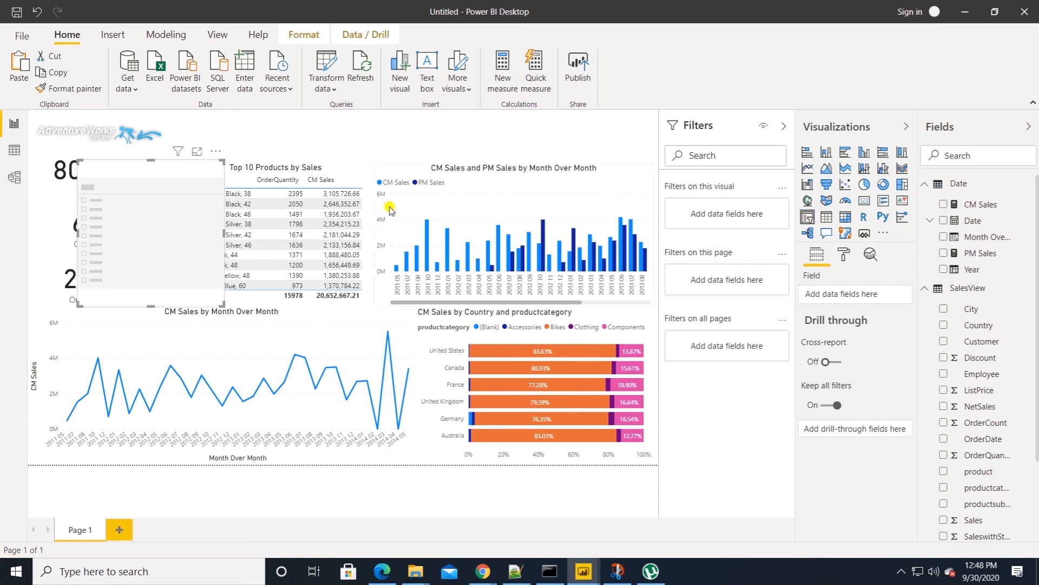
left_click_drag(222, 305, 221, 219)
left_click_drag(187, 166, 286, 115)
left_click_drag(974, 269, 880, 295)
left_click_drag(317, 162, 305, 137)
- Add a saleterritory slicer as a dropdown and fit it above the clustered column chart near the page's right edge
left_click(807, 217)
left_click_drag(175, 186, 512, 135)
left_click_drag(562, 254, 562, 153)
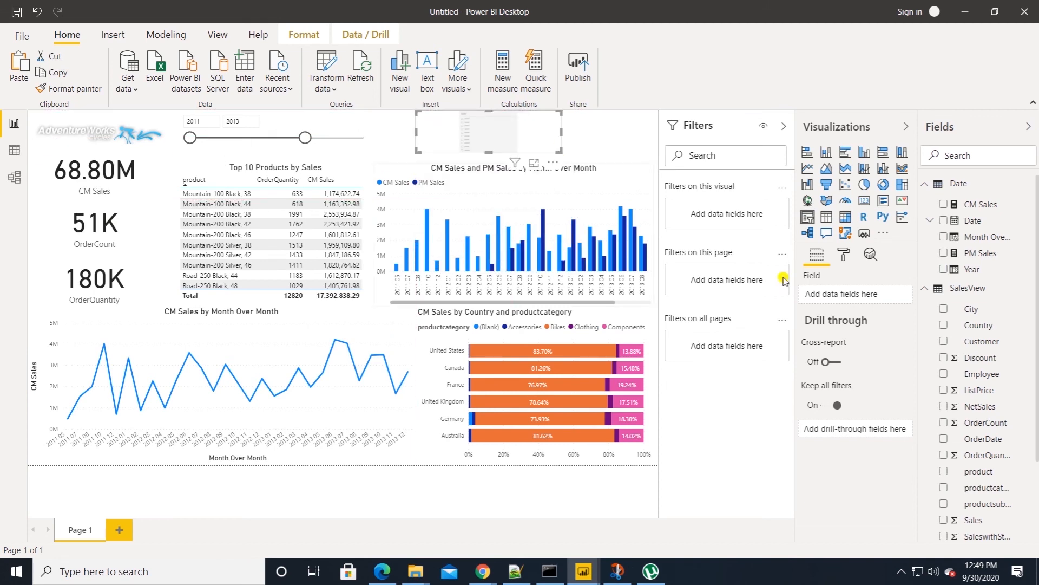
scroll(963, 457, "down", 3)
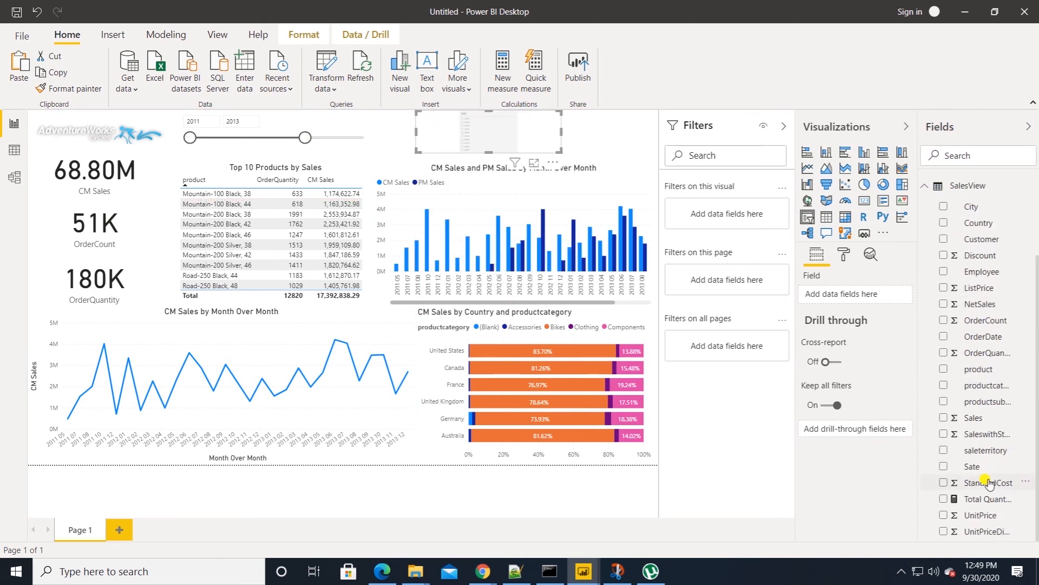
left_click(943, 450)
left_click(551, 117)
left_click(521, 149)
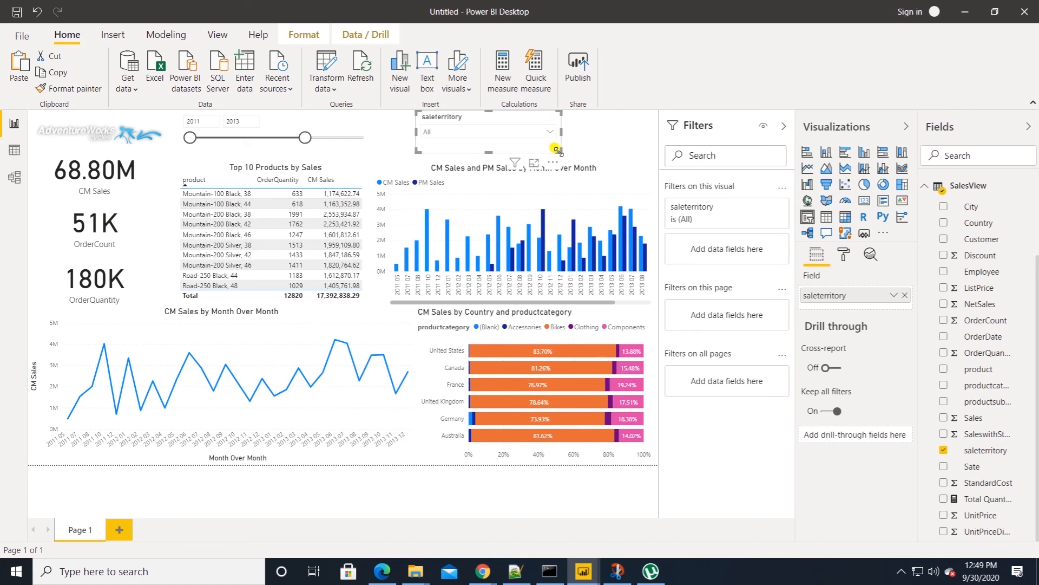
left_click_drag(497, 116, 573, 116)
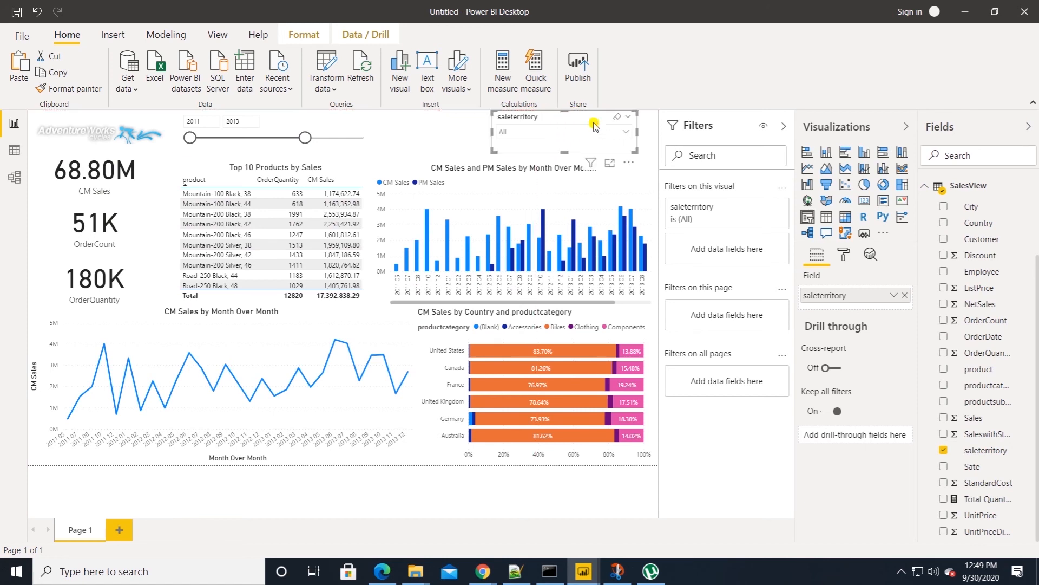
left_click_drag(493, 152, 504, 145)
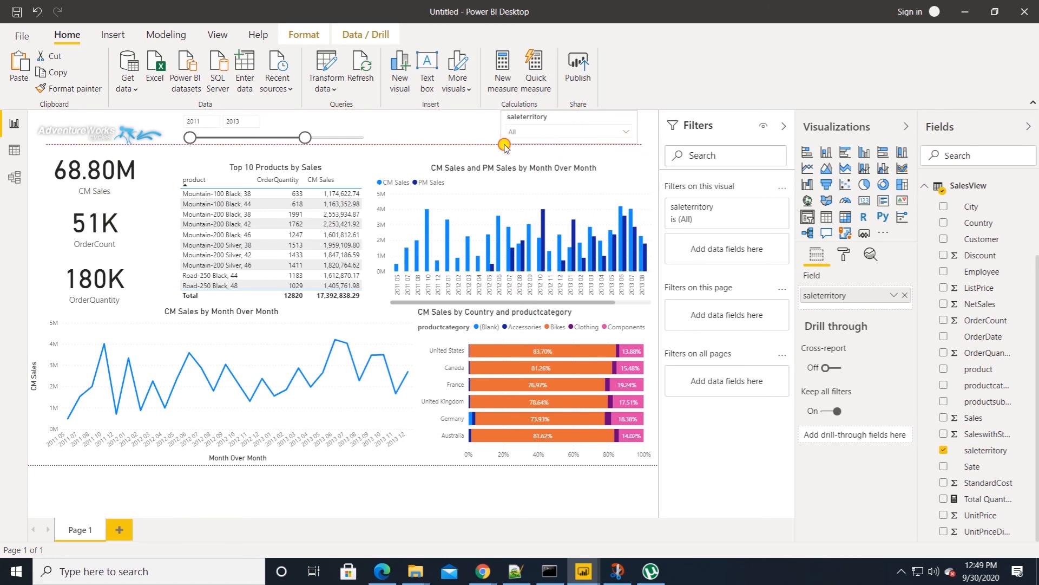
- Set the Year slicer's range to 2011–2014 and switch the slicer type to a list
left_click_drag(305, 137, 406, 135)
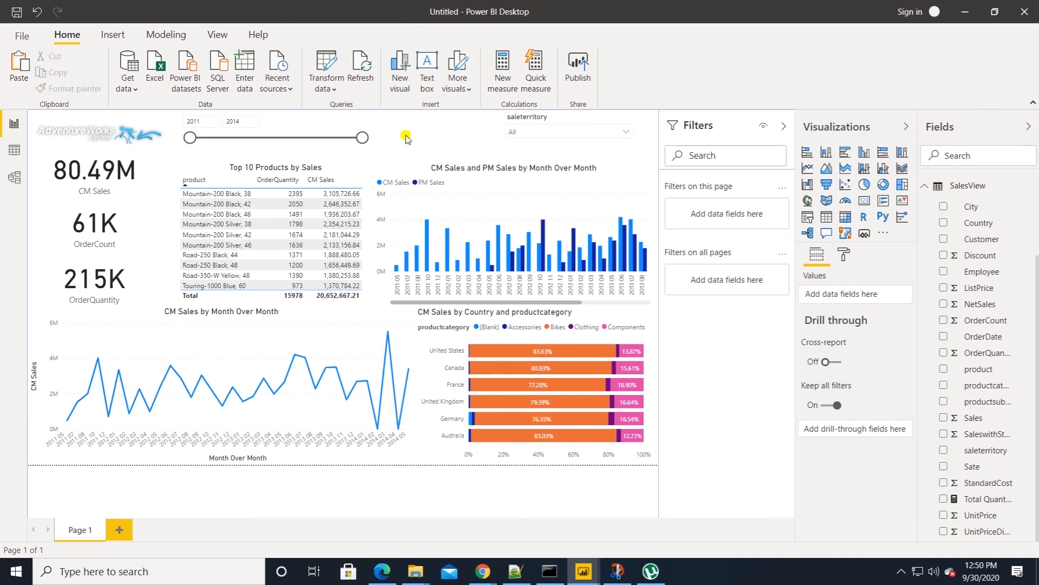
left_click(334, 131)
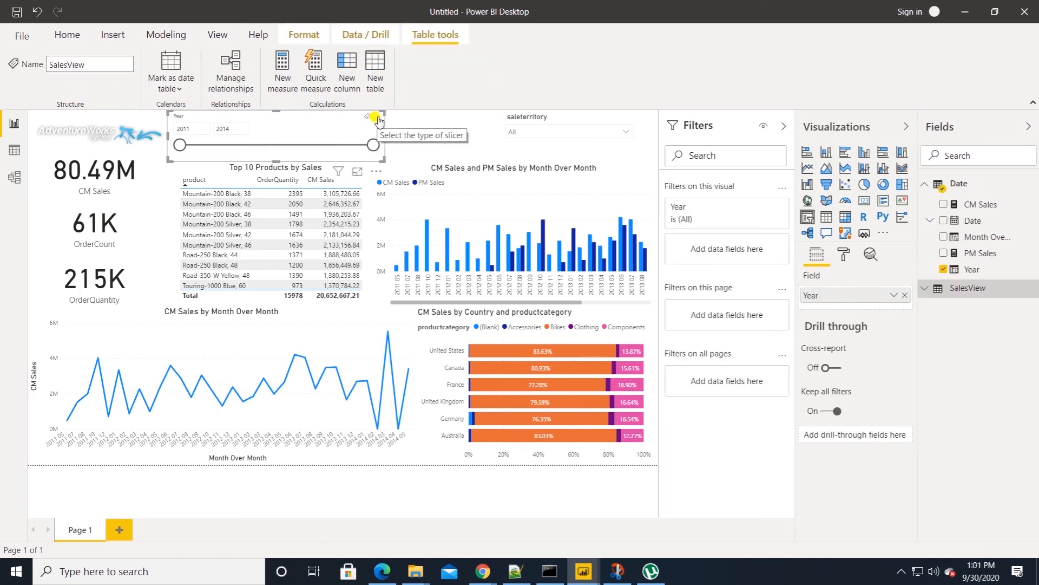
left_click(378, 118)
left_click(385, 129)
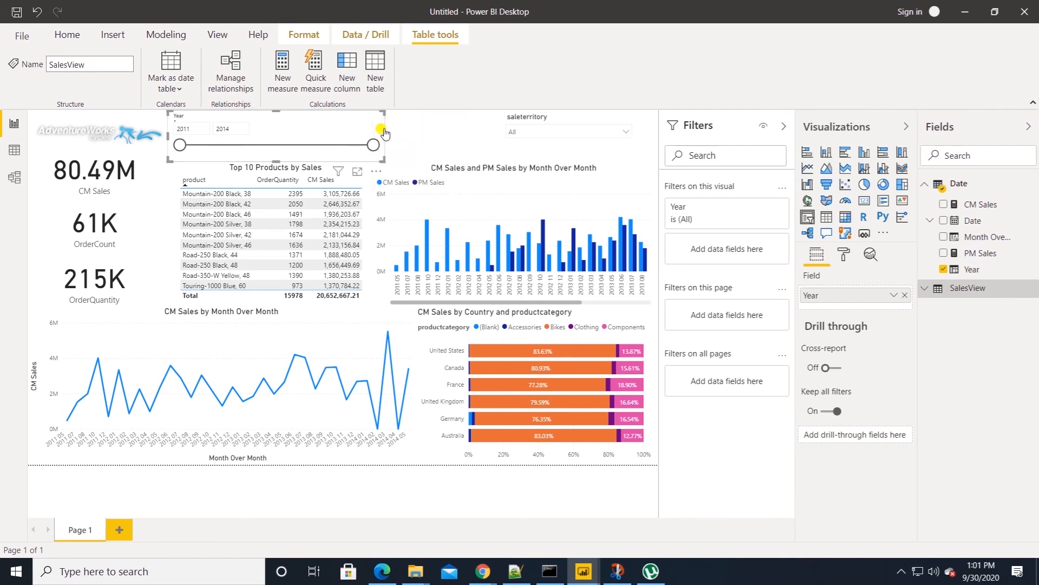
- Set the Year slicer's orientation to Horizontal and widen it up to the saleterritory slicer while reducing its height
left_click(843, 256)
left_click(808, 308)
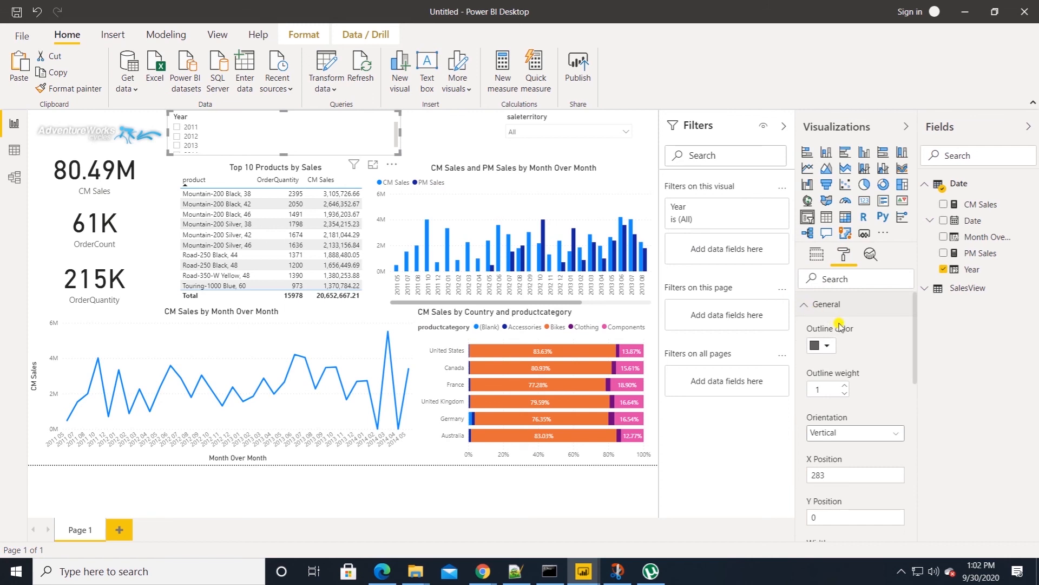
left_click(859, 431)
left_click(848, 464)
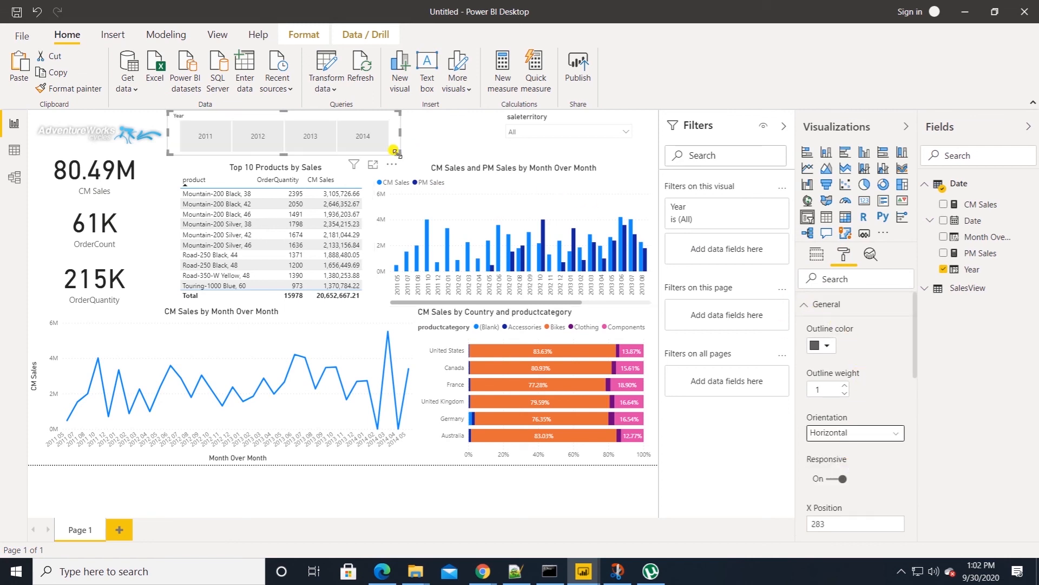
left_click_drag(396, 149, 481, 143)
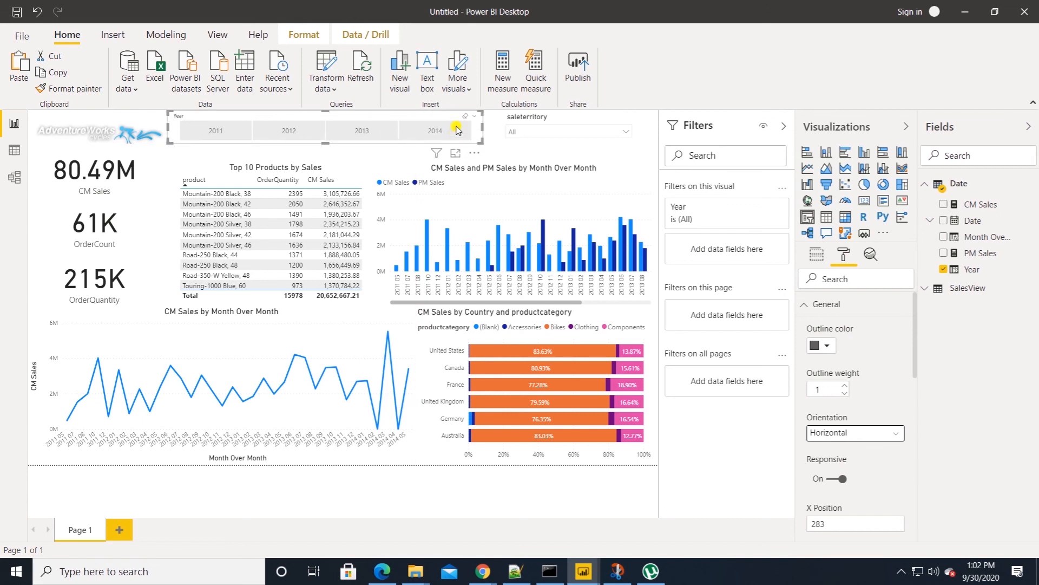
- Enable the "Select all" option in the Year slicer's selection controls
left_click(806, 307)
left_click(806, 329)
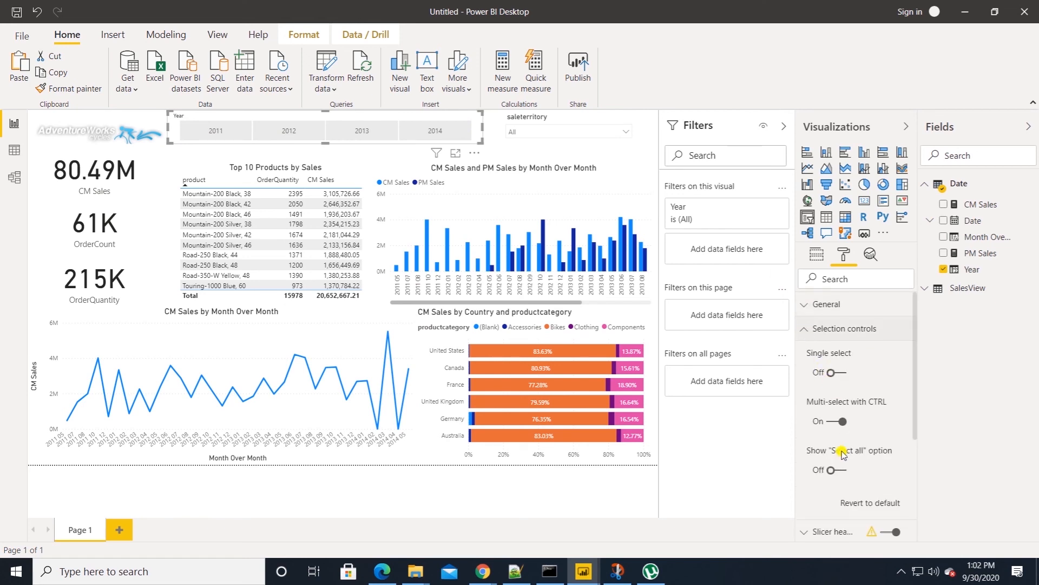
left_click(842, 471)
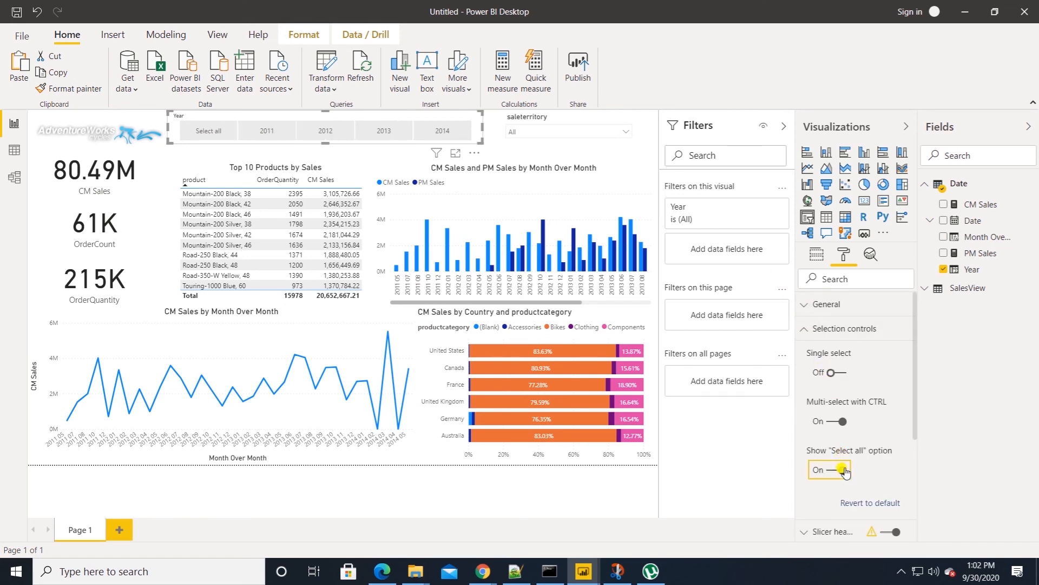
- Test the Year slicer with Select all and the individual years 2011 to 2014, and clear the selection
left_click(194, 158)
left_click(267, 131)
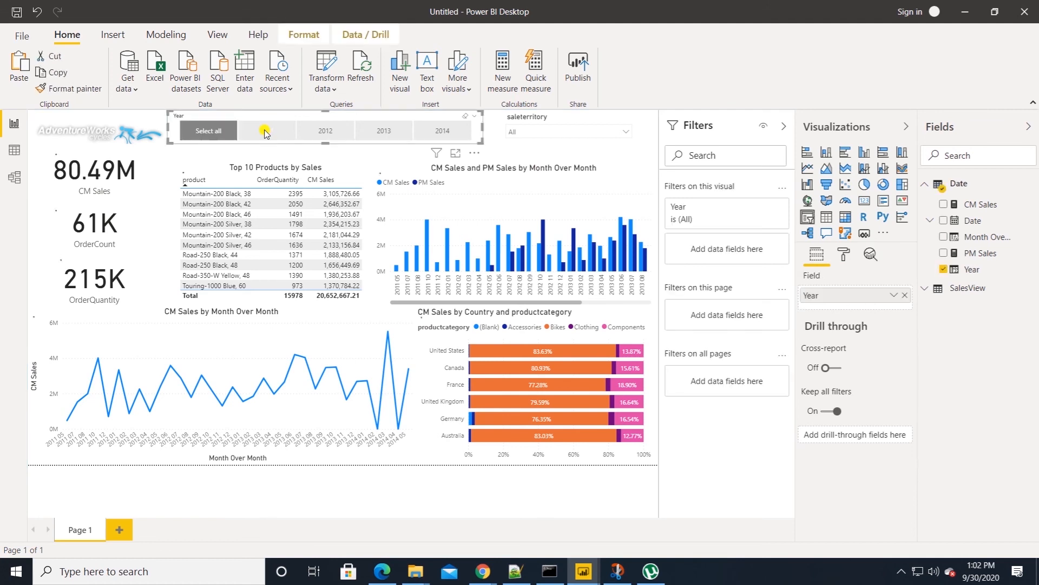
left_click(319, 132)
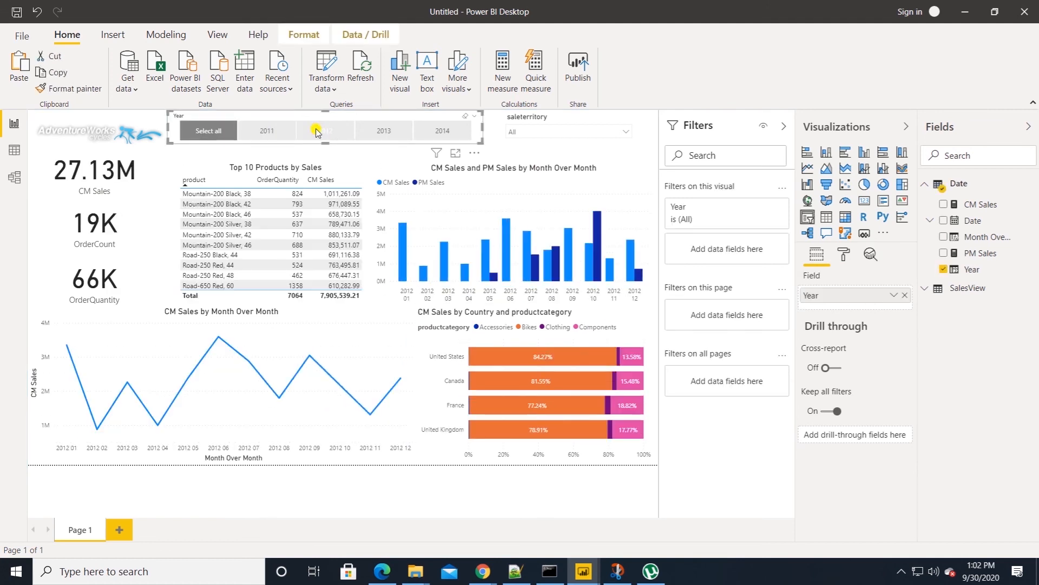
left_click(385, 137)
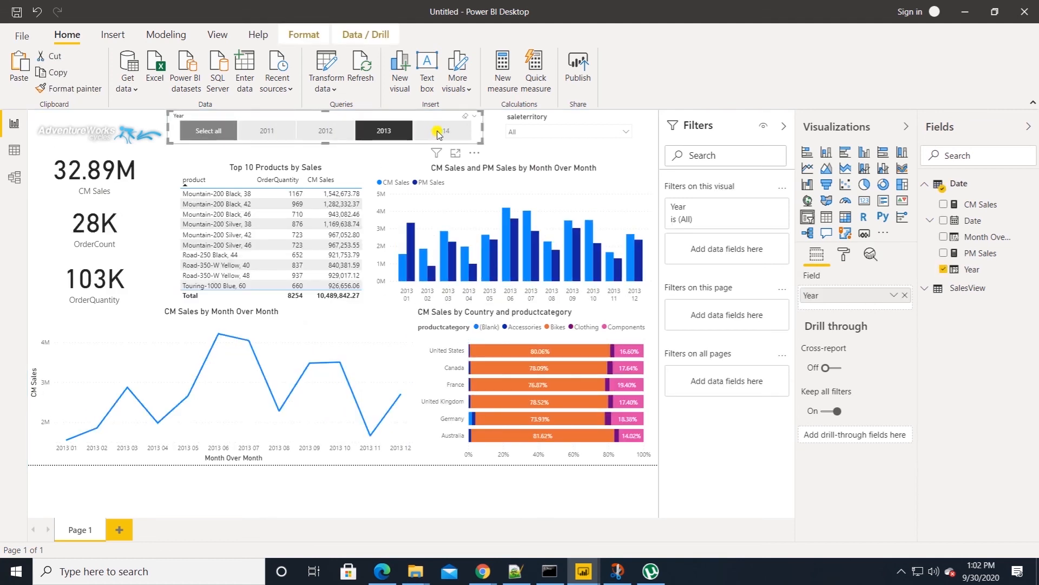
left_click(461, 129)
left_click(468, 119)
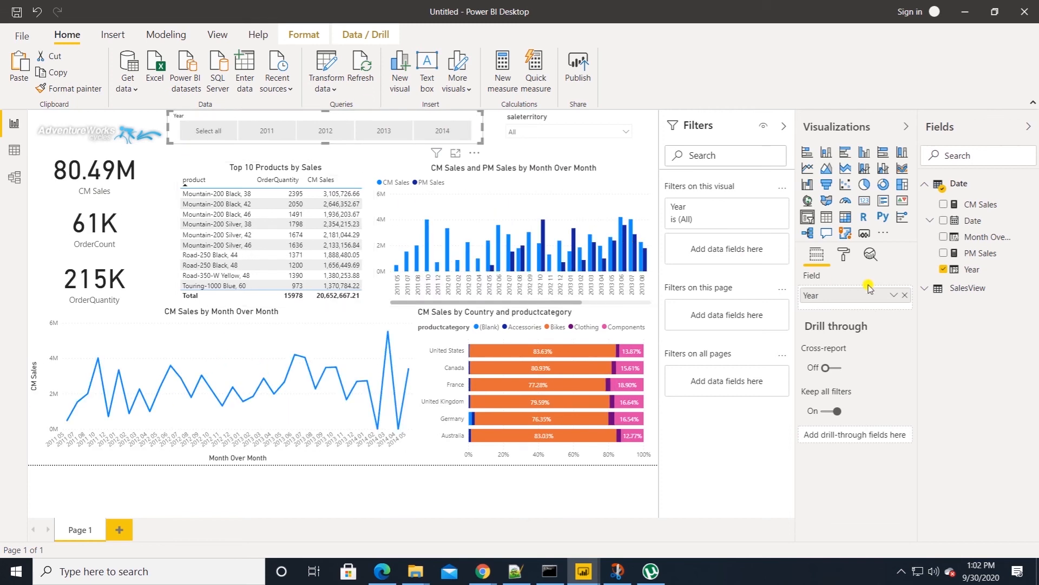
- Clear the Year slicer's header title text and turn on Show summary for the header
left_click(844, 254)
left_click(808, 355)
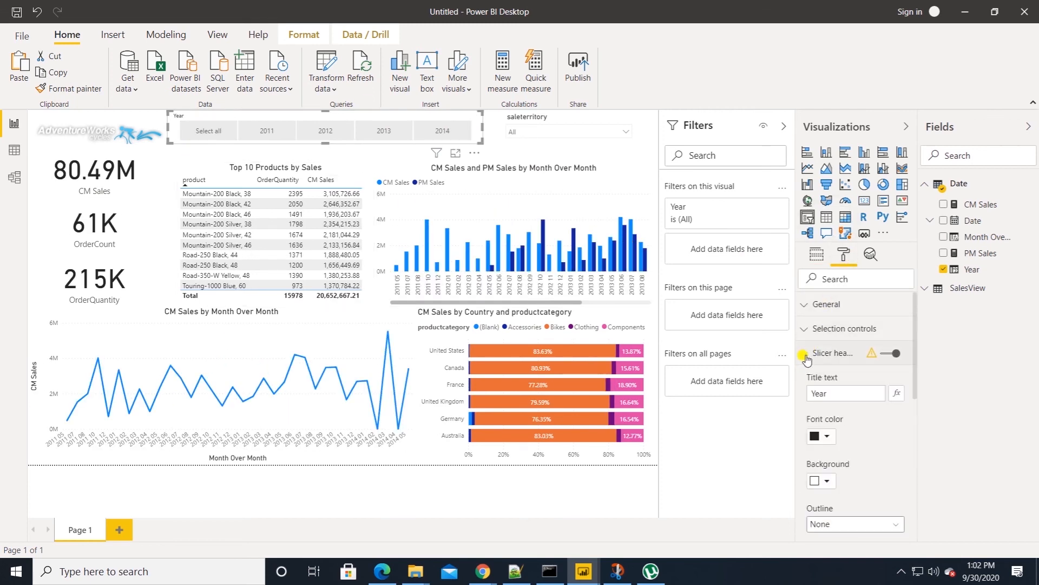
scroll(868, 467, "down", 1)
scroll(867, 468, "up", 1)
left_click_drag(839, 392, 800, 392)
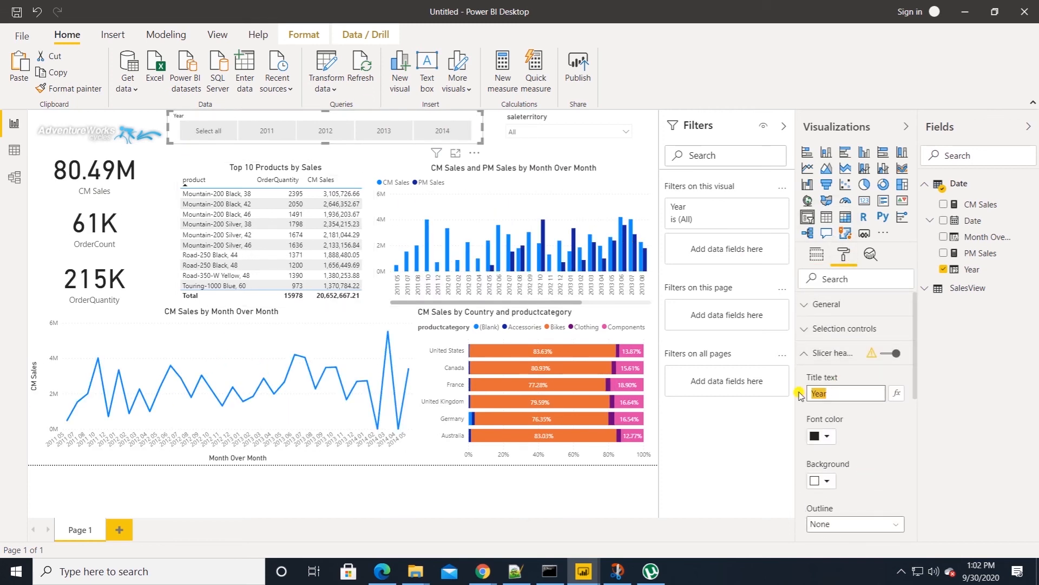
key("BackSpace")
scroll(828, 482, "down", 5)
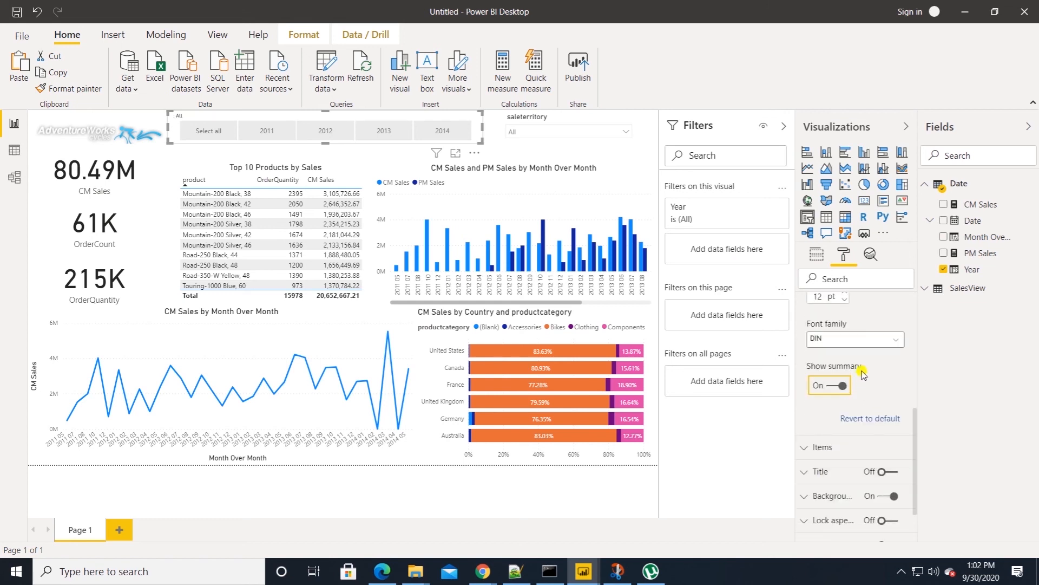
- Test the Year slicer with 2011 and Select all, and filter the dashboard by each year from 2011 to 2014
left_click(264, 133)
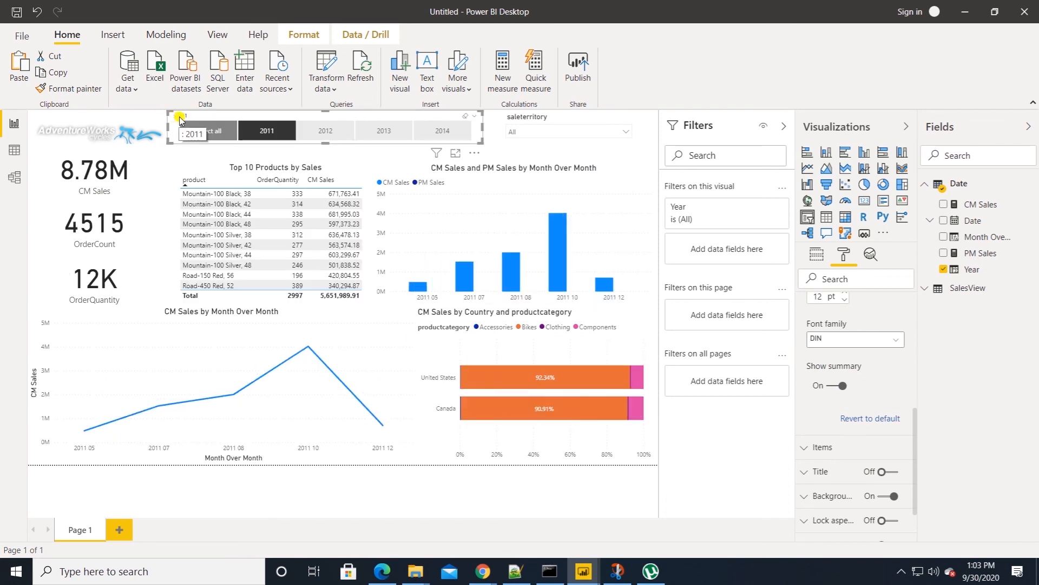
left_click(196, 129)
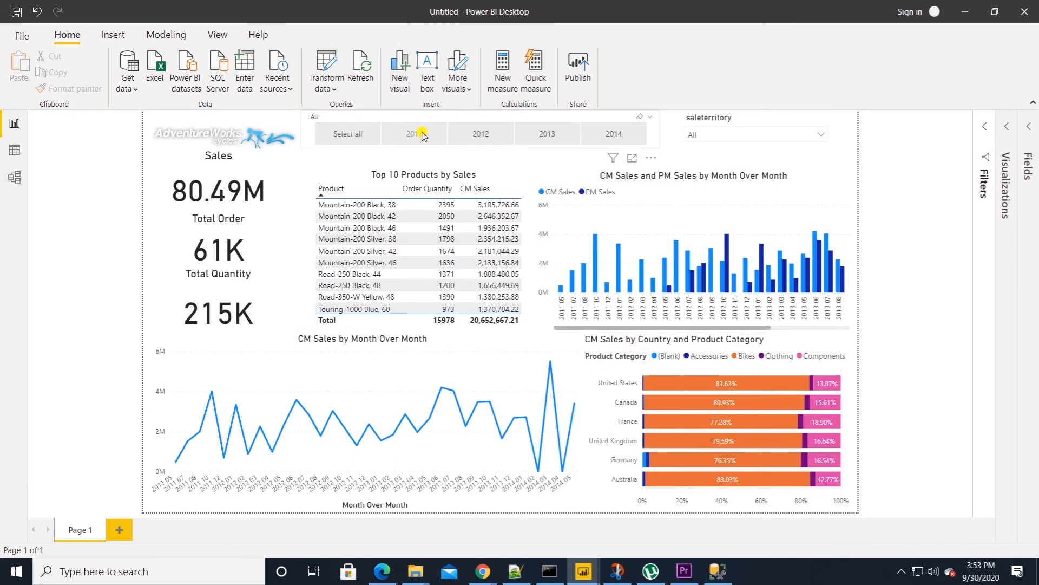
left_click(422, 134)
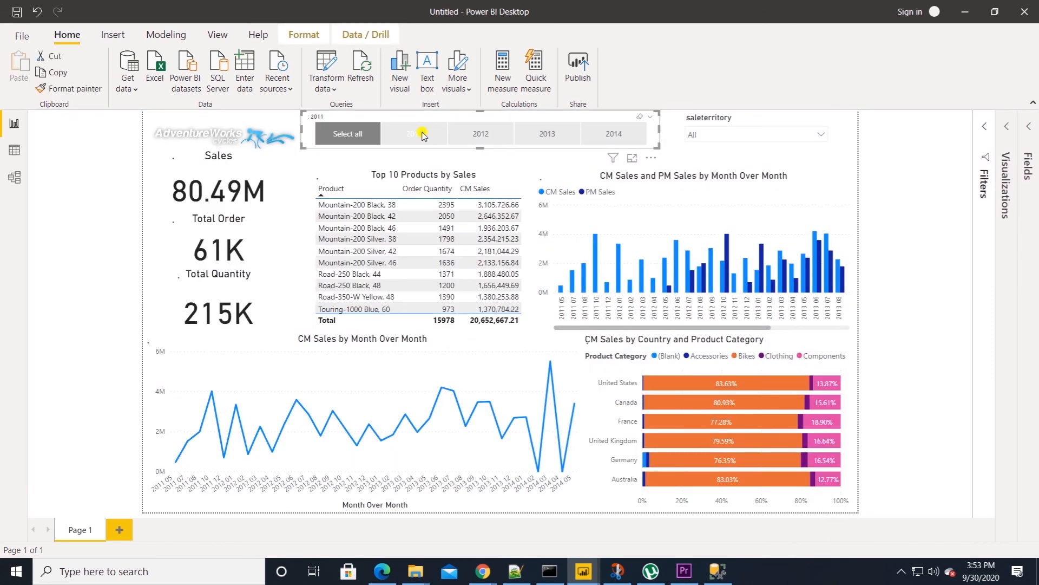
left_click(473, 134)
left_click(548, 133)
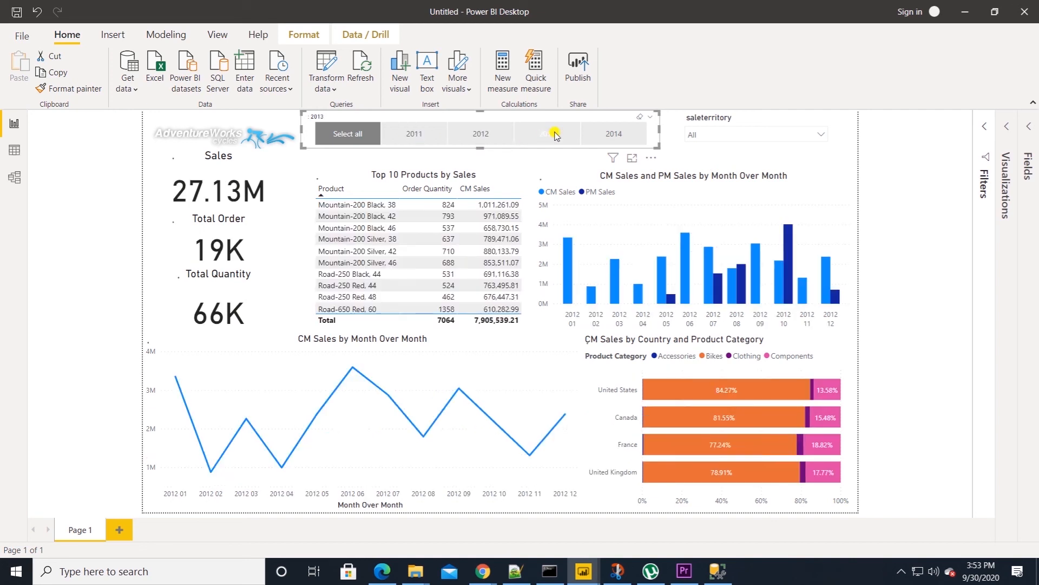
left_click(608, 135)
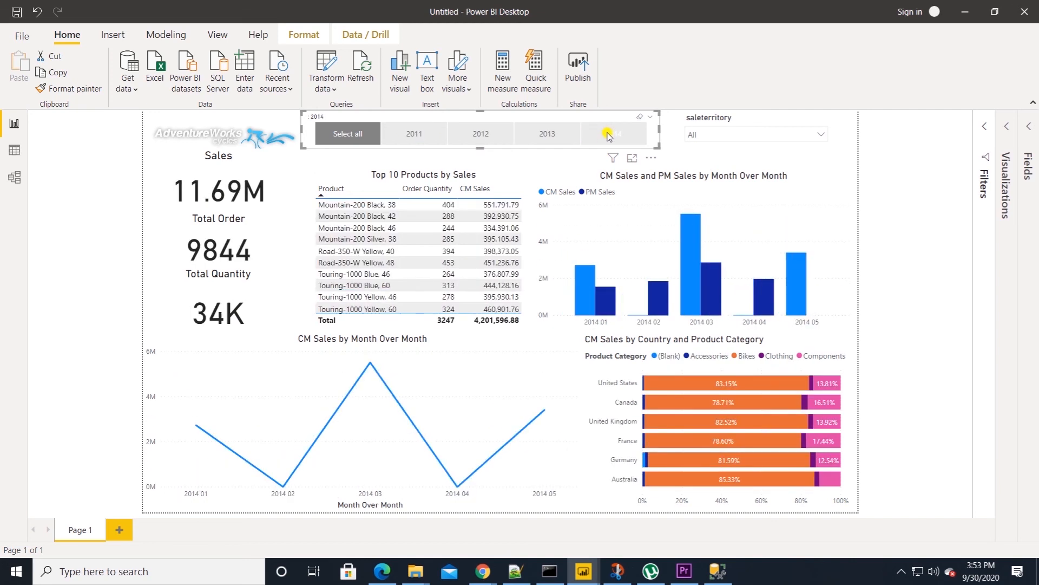
- Filter the dashboard by the Northwest, Southeast, Southwest and Northeast sales territories in turn, and close the territory list
left_click(739, 135)
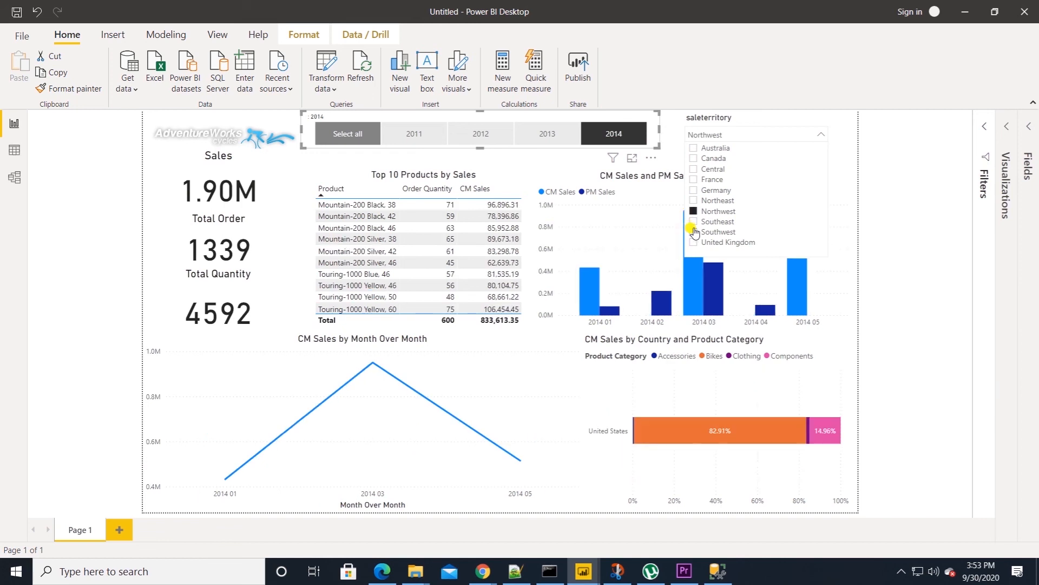
left_click(695, 224)
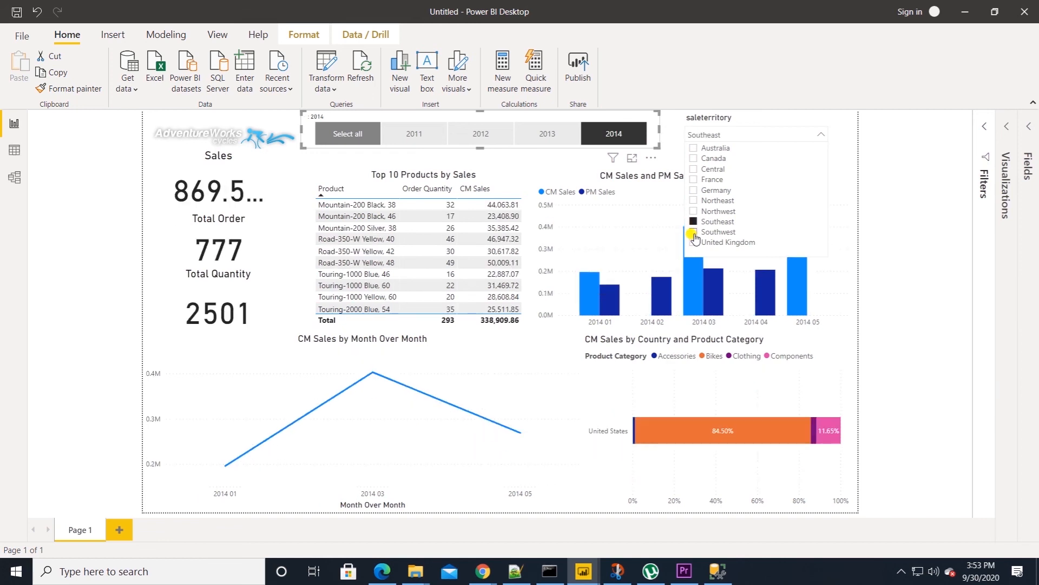
left_click(694, 233)
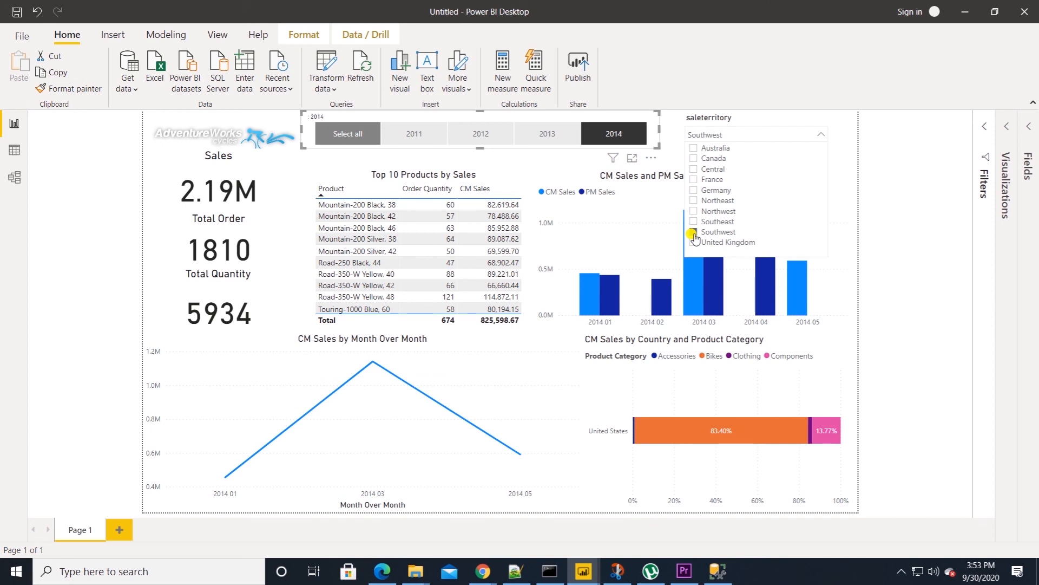
left_click(694, 200)
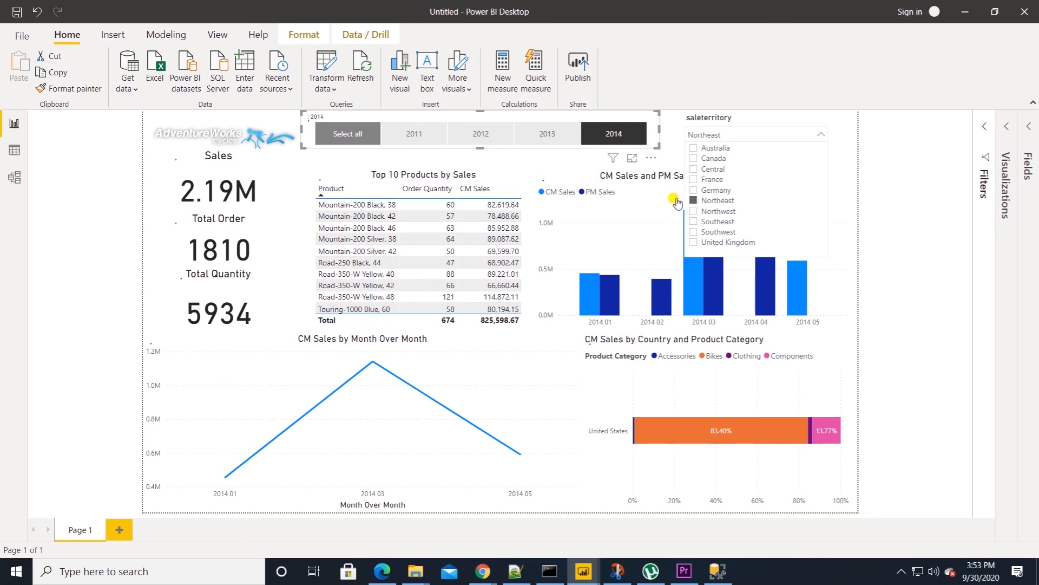
left_click(92, 258)
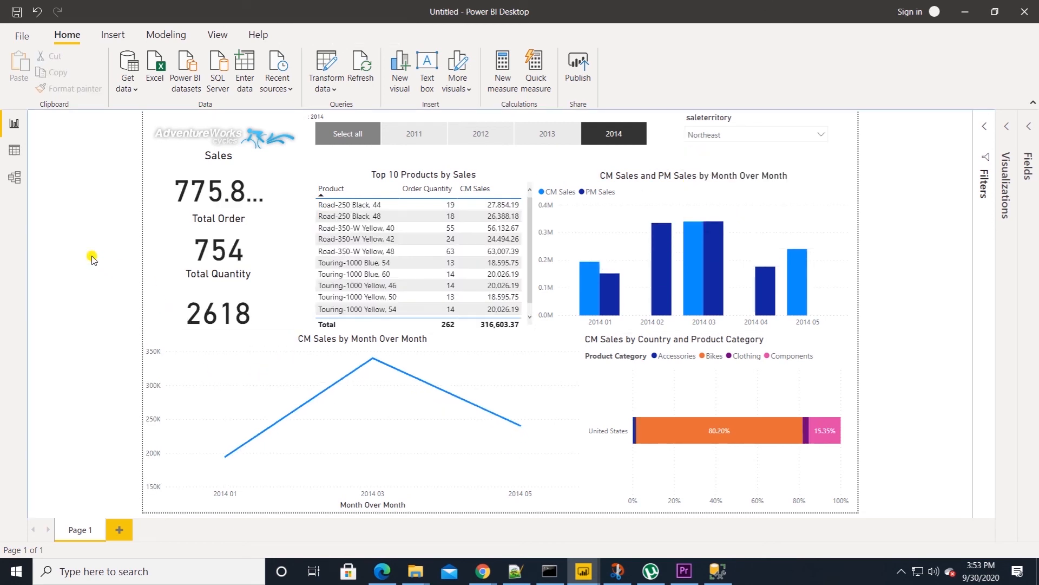